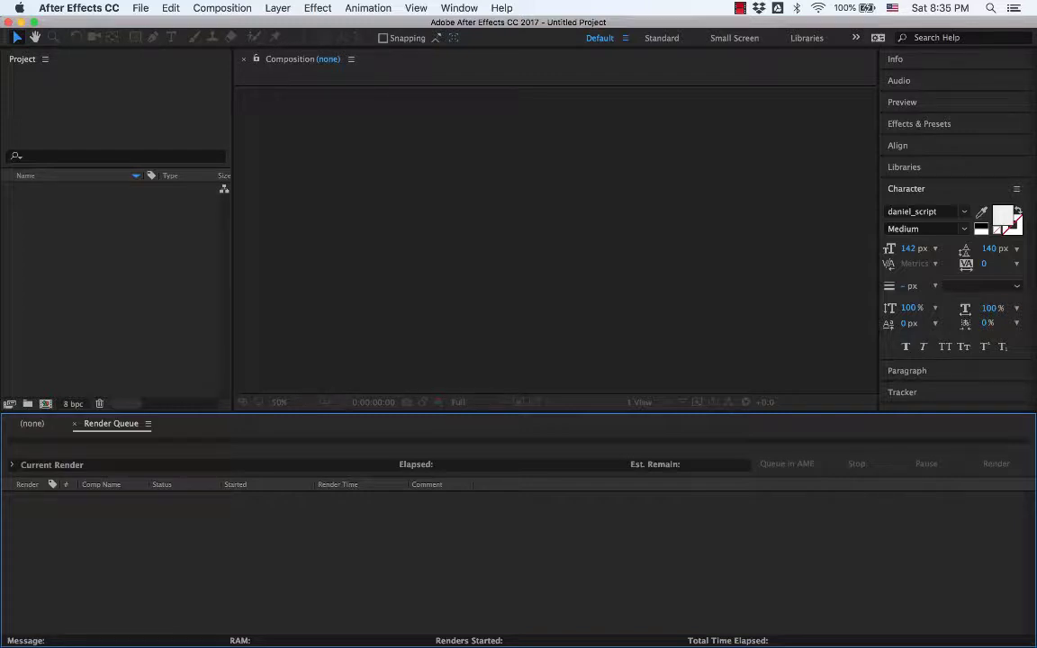
Step: Create a new composition with the HDTV 1080 24 preset and a duration of 0:00:10:00
{"action": "left_click", "coordinate": [222, 8]}
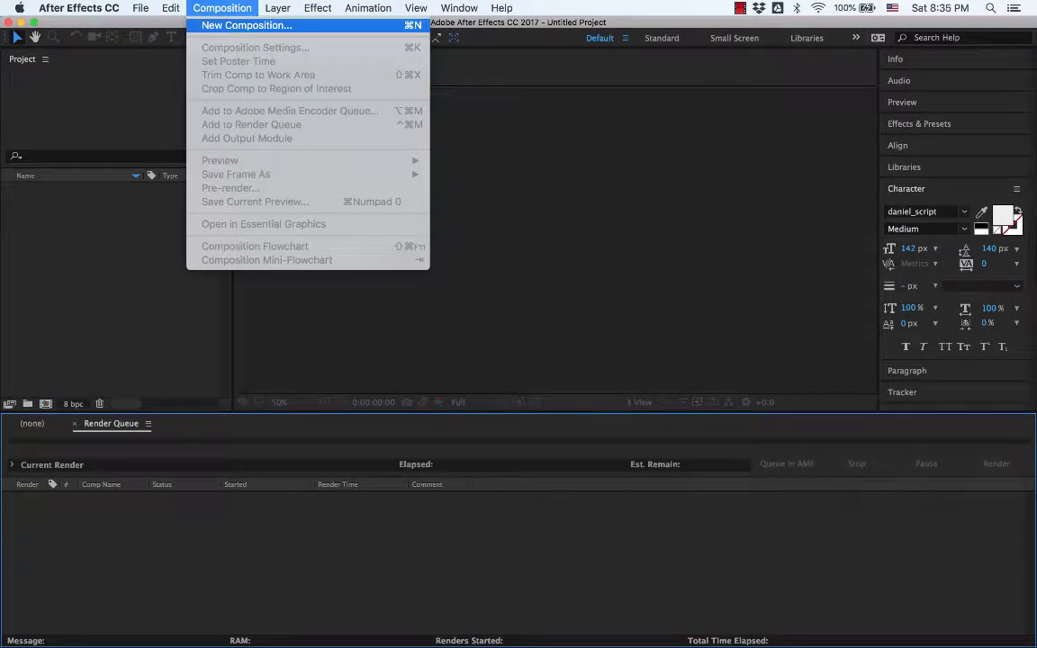
{"action": "left_click", "coordinate": [243, 25]}
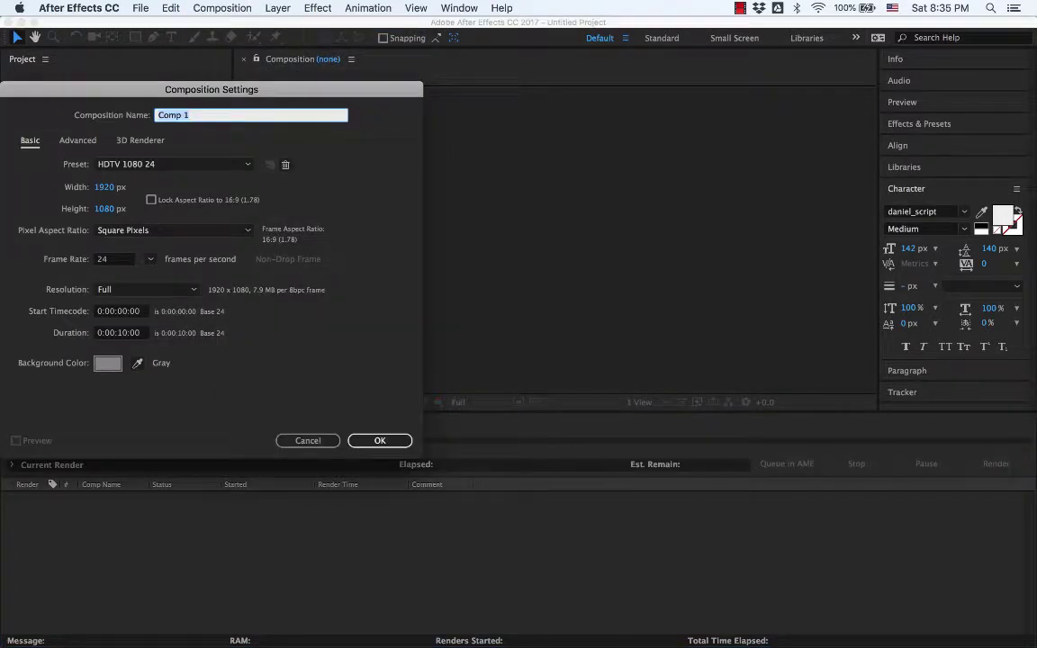
{"action": "left_click_drag", "start_coordinate": [619, 98], "coordinate": [518, 86]}
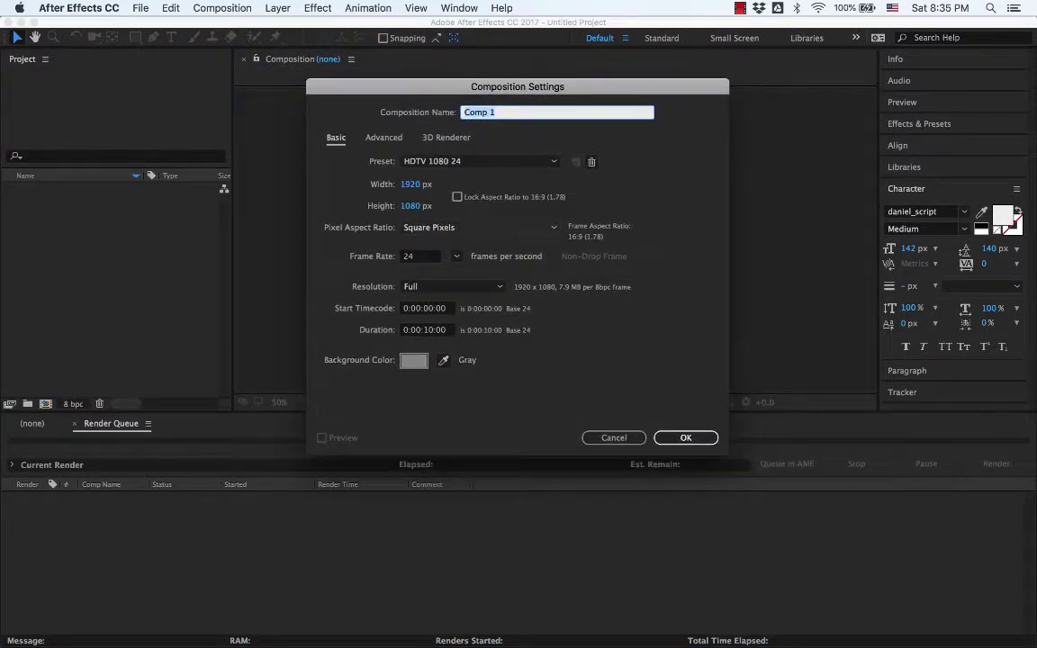
{"action": "left_click", "coordinate": [479, 161]}
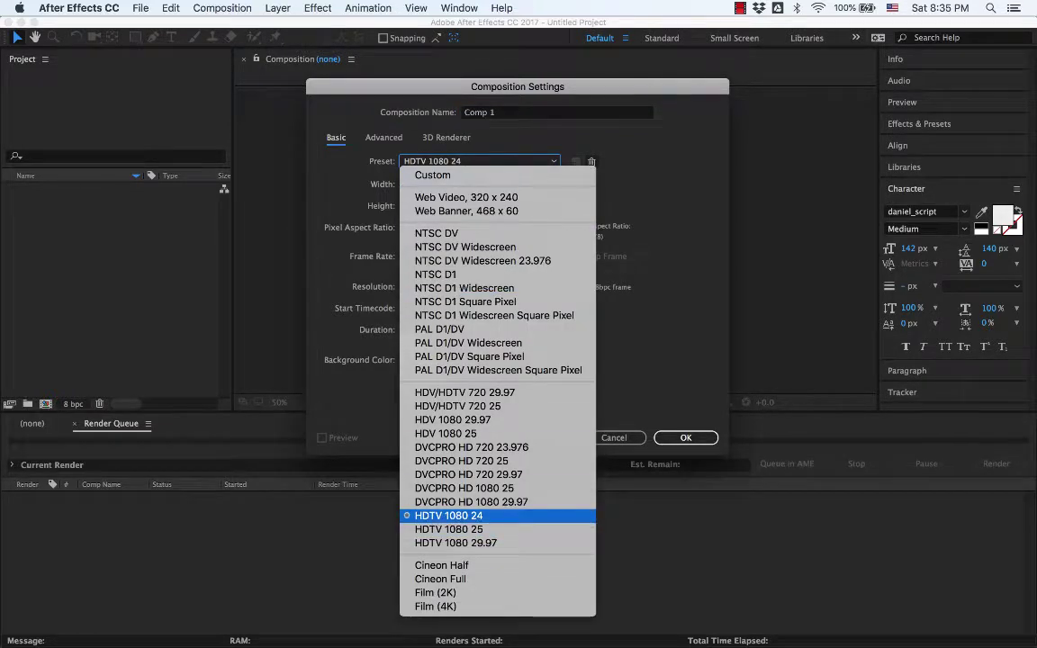
{"action": "left_click", "coordinate": [448, 515]}
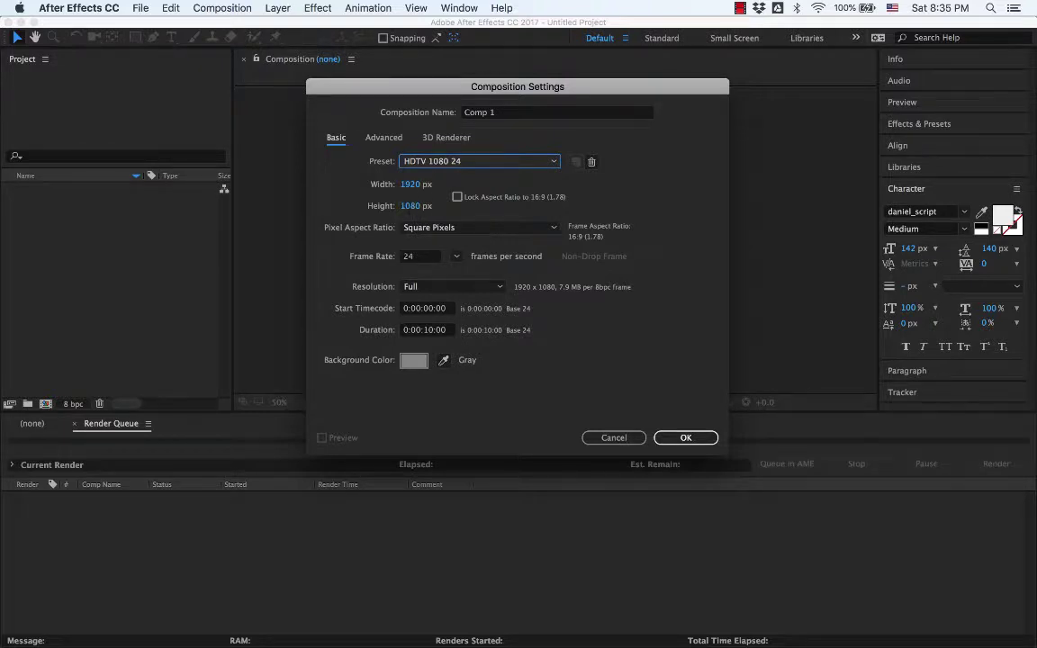
{"action": "left_click", "coordinate": [427, 330]}
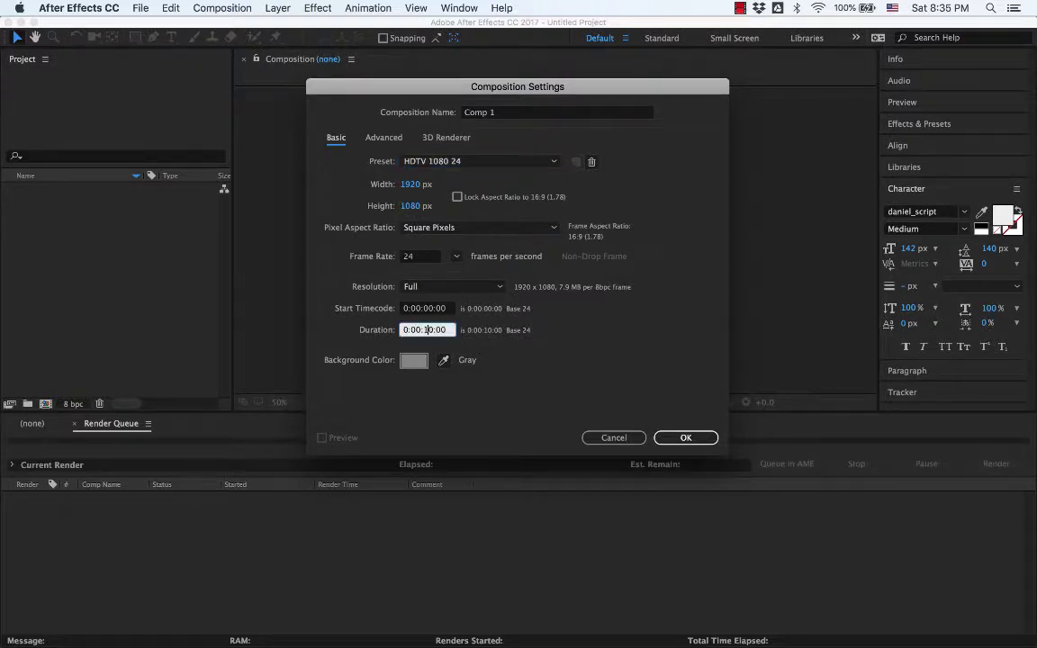
{"action": "key", "text": "Return"}
{"action": "key", "text": "Tab"}
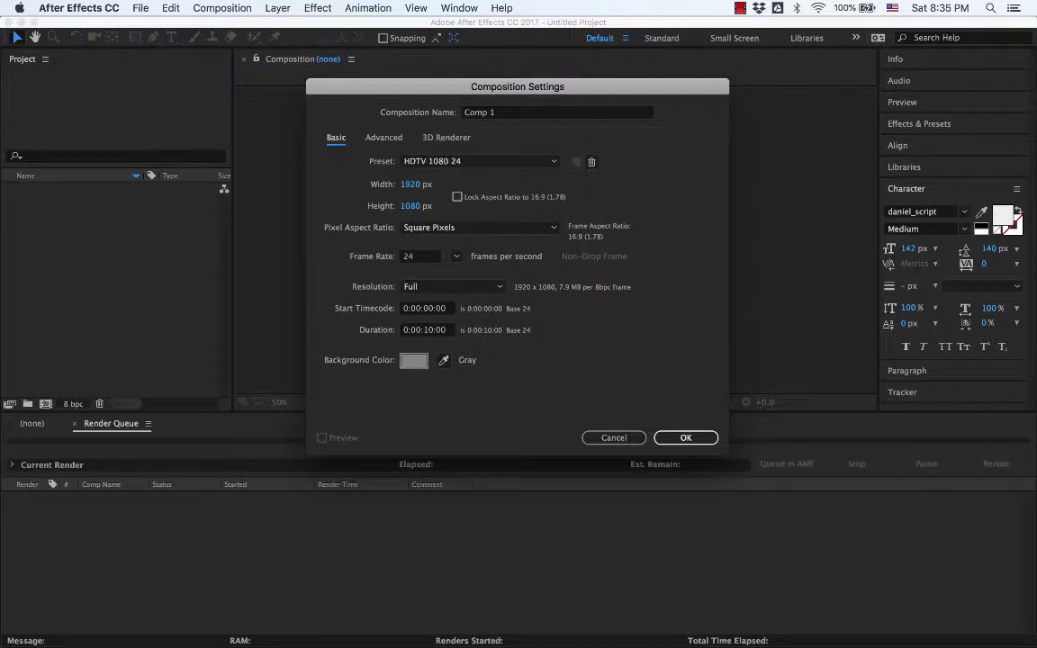
{"action": "left_click", "coordinate": [685, 438]}
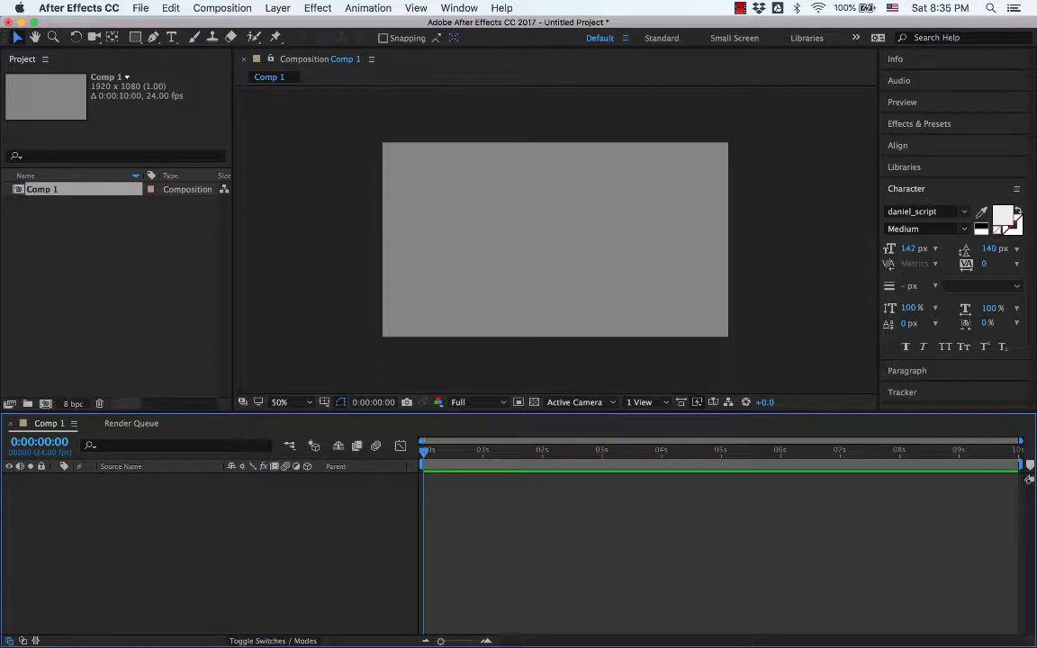
Step: Start a file import and choose bald guy.ai from the Graphics folder
{"action": "left_click", "coordinate": [115, 288]}
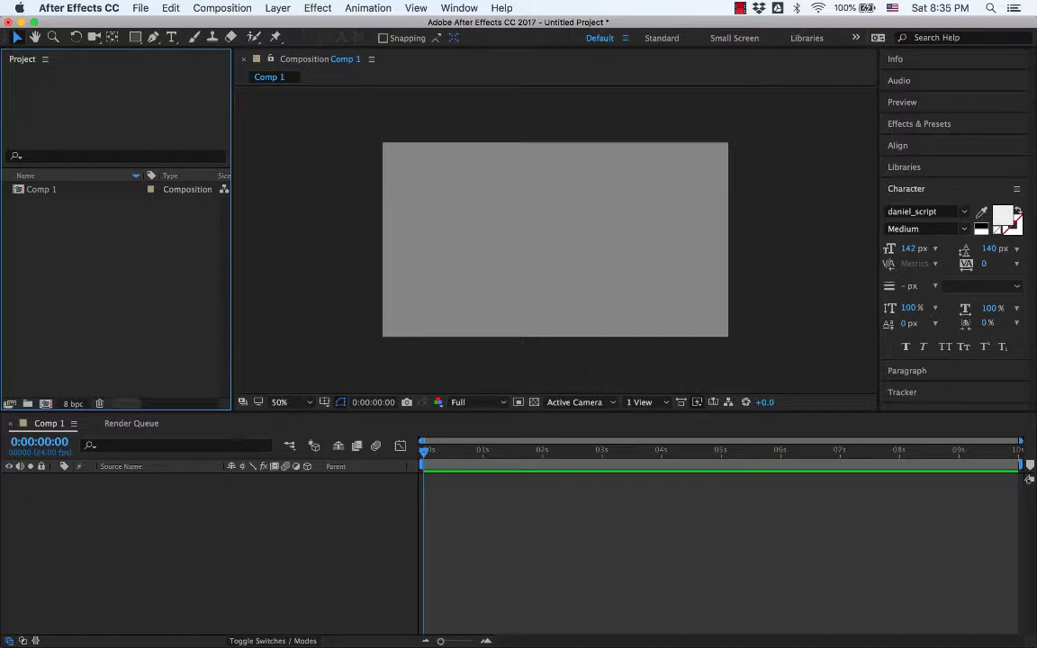
{"action": "left_click", "coordinate": [140, 7]}
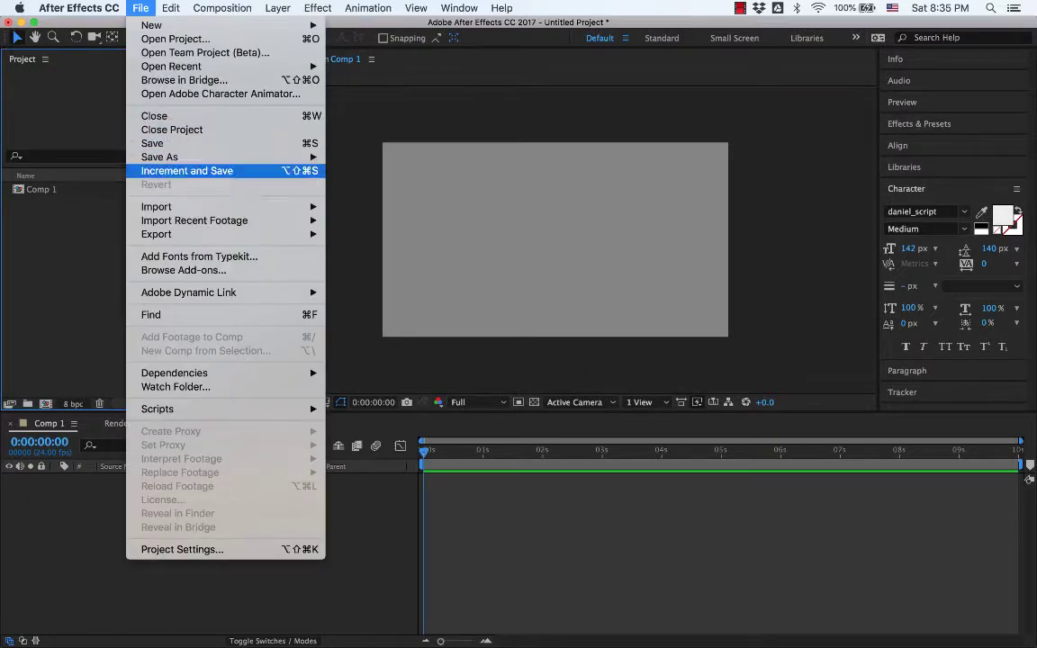
{"action": "mouse_move", "coordinate": [155, 206]}
{"action": "left_click", "coordinate": [358, 207]}
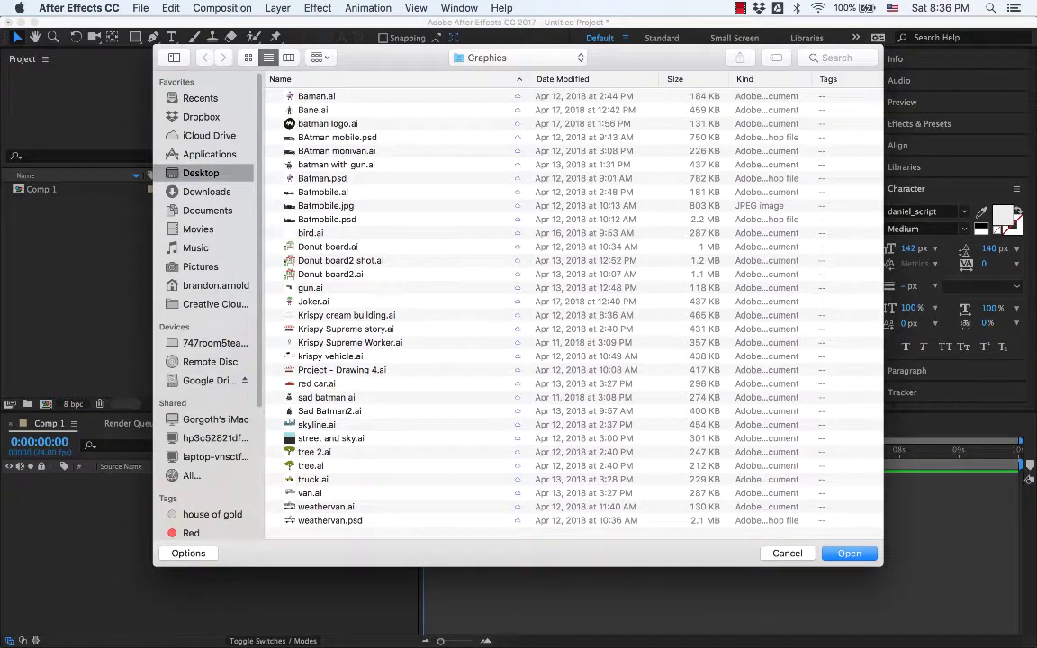
{"action": "key", "text": "Return"}
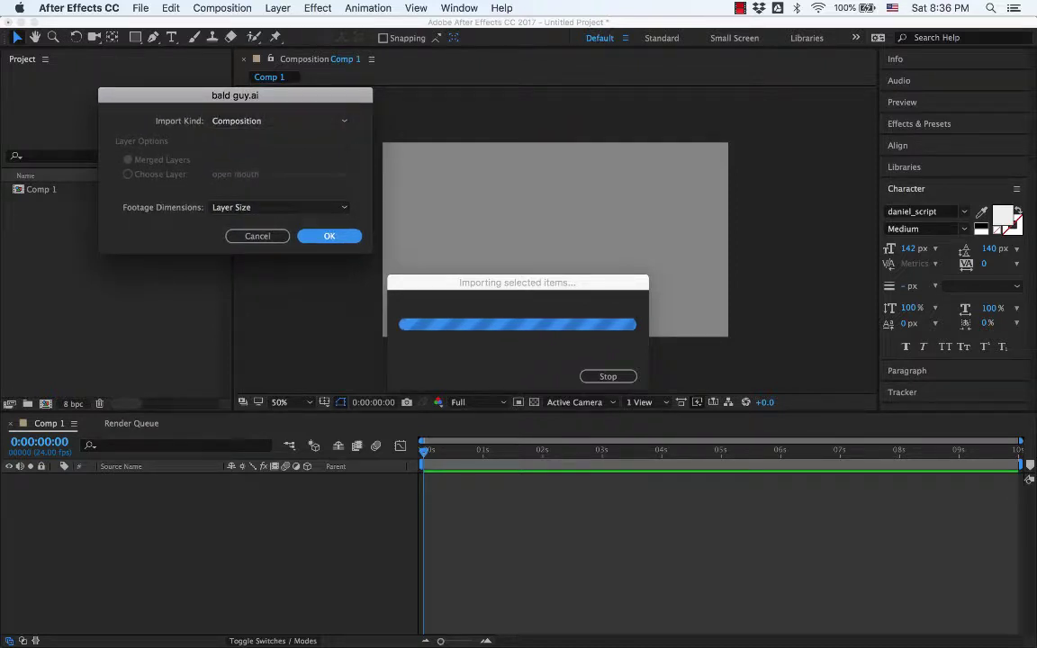
Step: Import bald guy.ai as a Composition with footage dimensions set to Layer Size
{"action": "left_click", "coordinate": [279, 121]}
{"action": "left_click", "coordinate": [240, 134]}
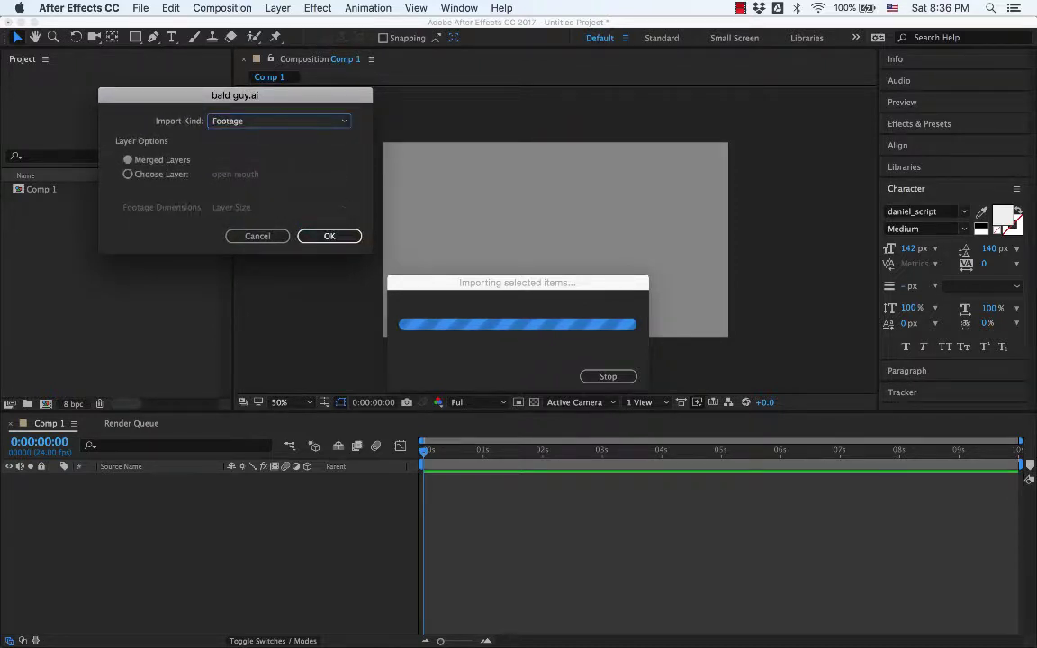
{"action": "left_click", "coordinate": [279, 121]}
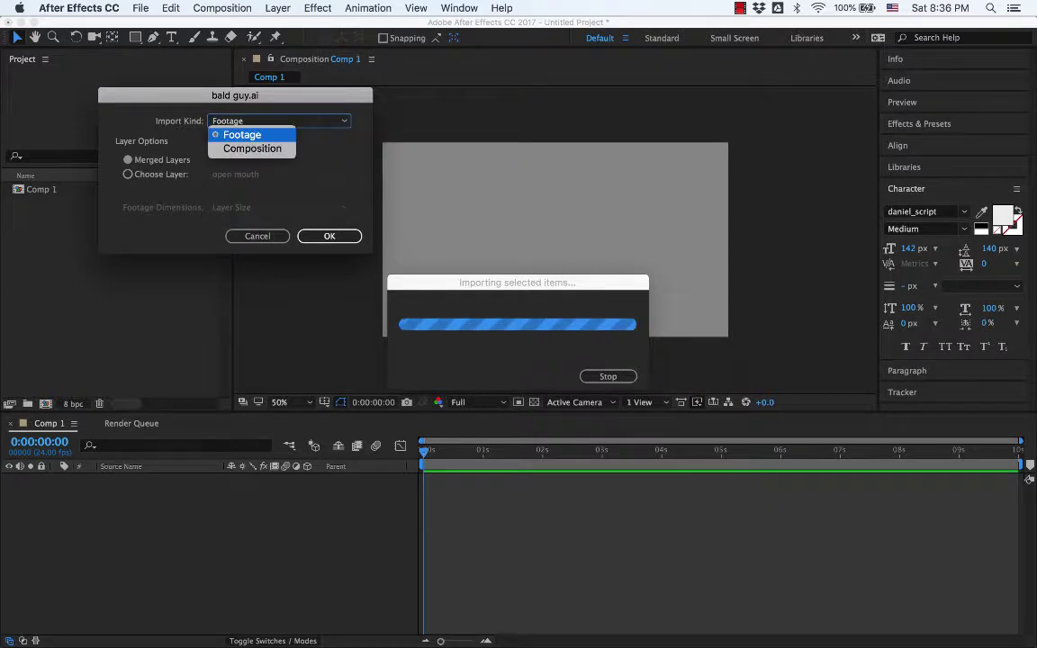
{"action": "left_click", "coordinate": [252, 149]}
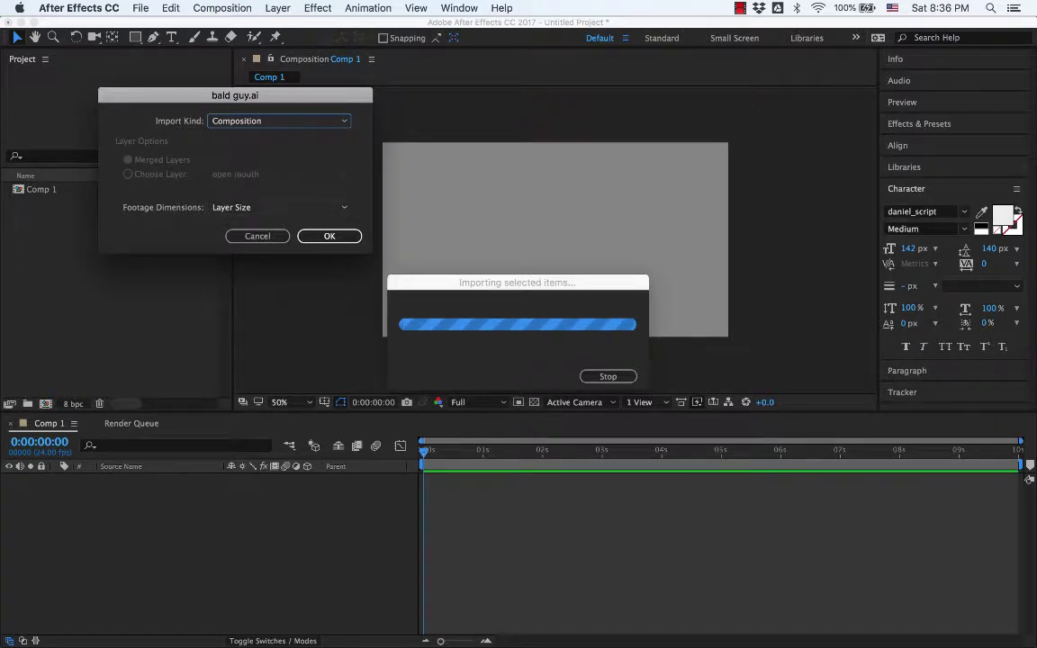
{"action": "left_click", "coordinate": [278, 207]}
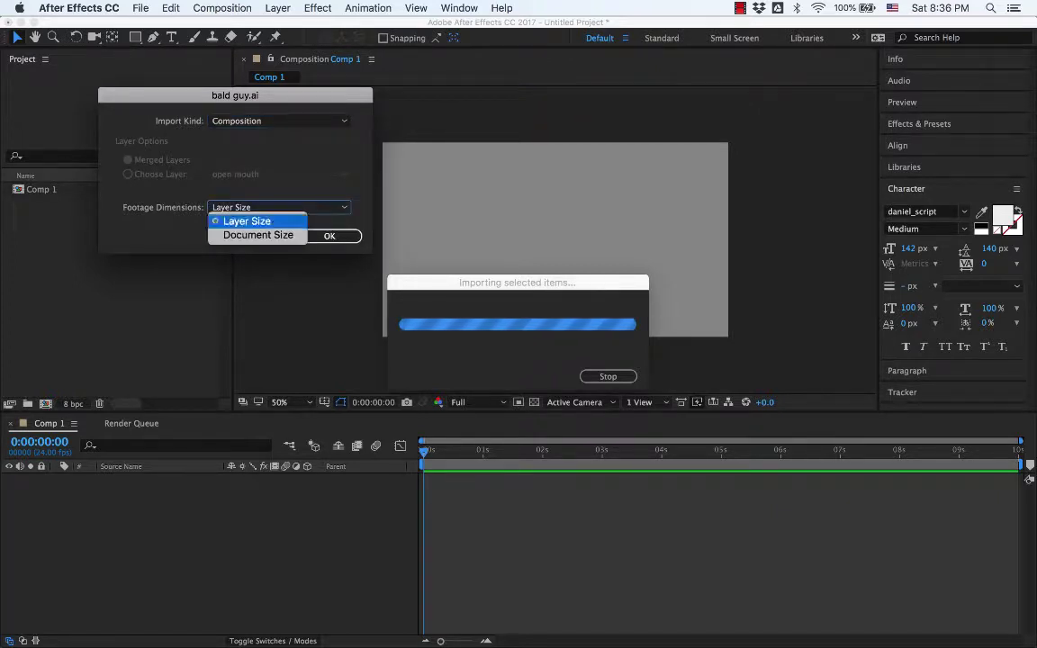
{"action": "key", "text": "Down"}
{"action": "key", "text": "Up"}
{"action": "key", "text": "Return"}
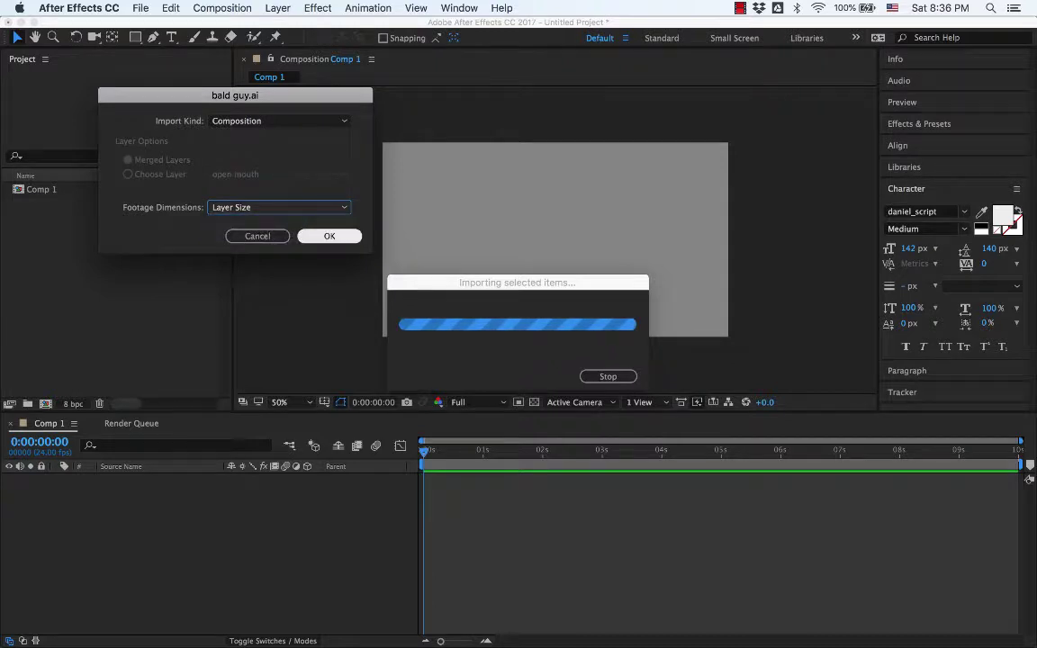
{"action": "key", "text": "Return"}
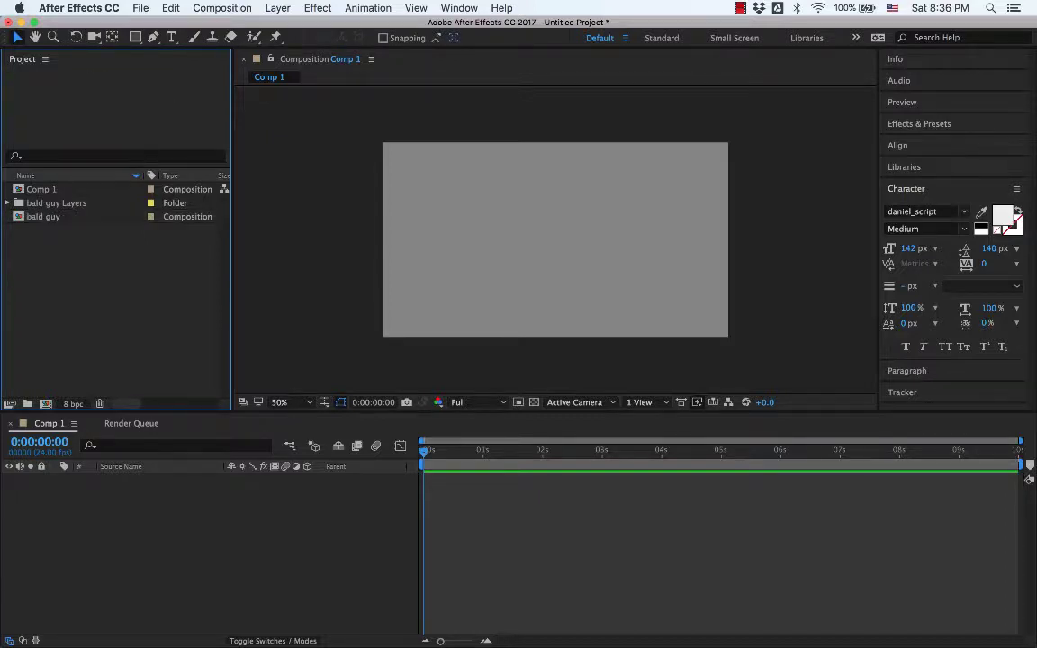
Step: Examine the individual body-part layers inside the bald guy Layers folder
{"action": "left_click", "coordinate": [7, 202]}
{"action": "left_click", "coordinate": [74, 216]}
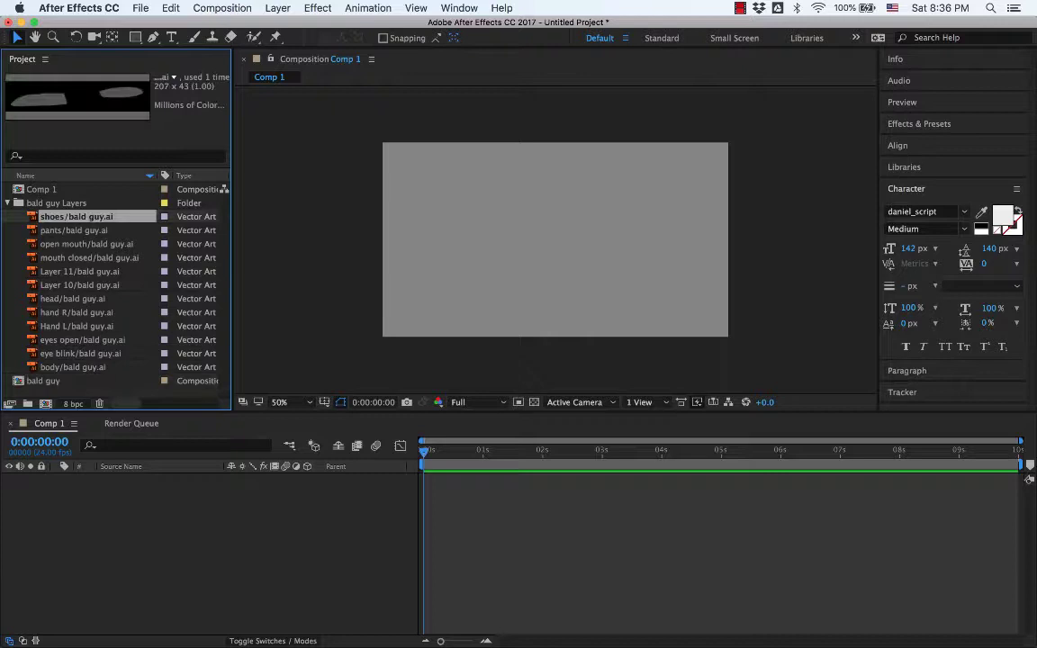
{"action": "left_click", "coordinate": [74, 230]}
{"action": "left_click", "coordinate": [91, 257]}
{"action": "key", "text": "Down"}
{"action": "key", "text": "Down"}
{"action": "key", "text": "Down"}
{"action": "key", "text": "Down"}
{"action": "key", "text": "Down"}
{"action": "key", "text": "Down"}
{"action": "key", "text": "Down"}
{"action": "key", "text": "Down"}
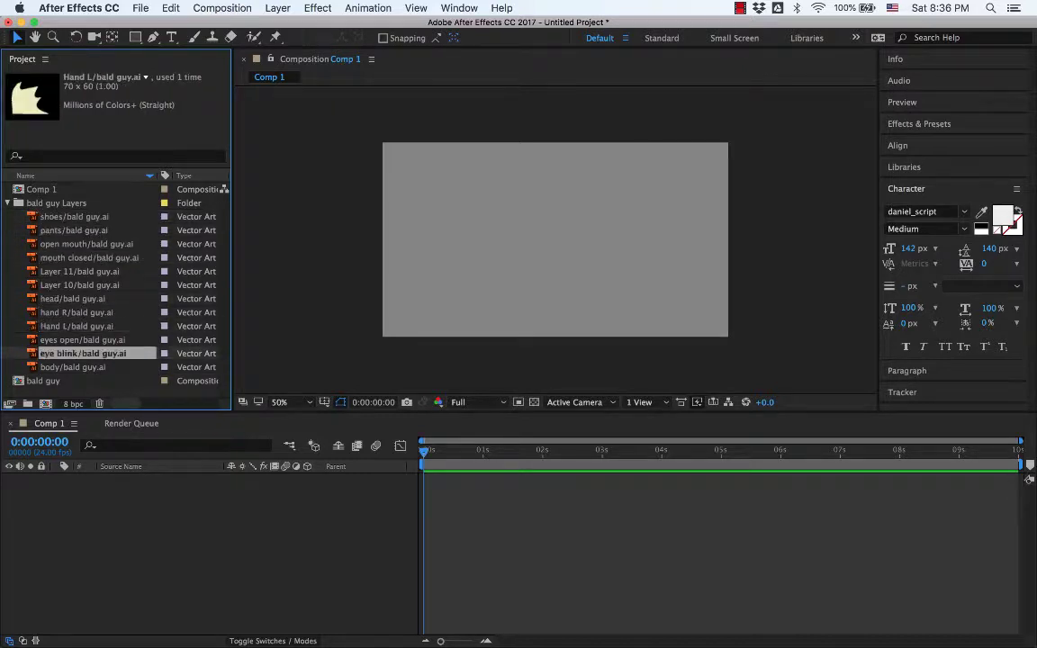
{"action": "left_click", "coordinate": [7, 202]}
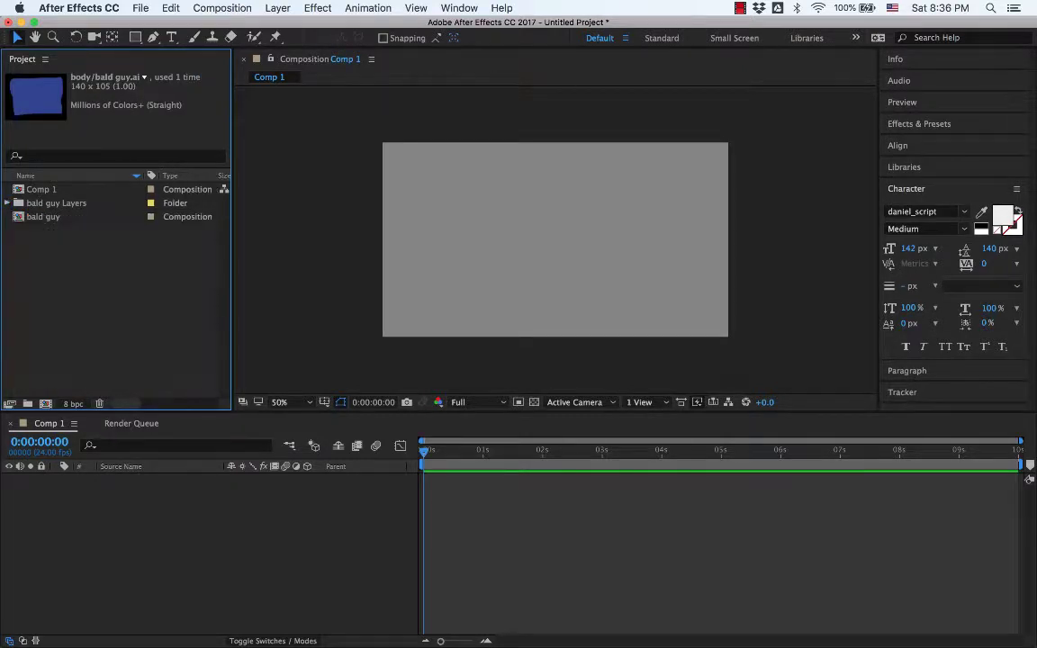
Step: Place the bald guy composition in the middle of Comp 1 and enlarge its layer beyond the frame, shifting the character slightly down
{"action": "key", "text": "Down"}
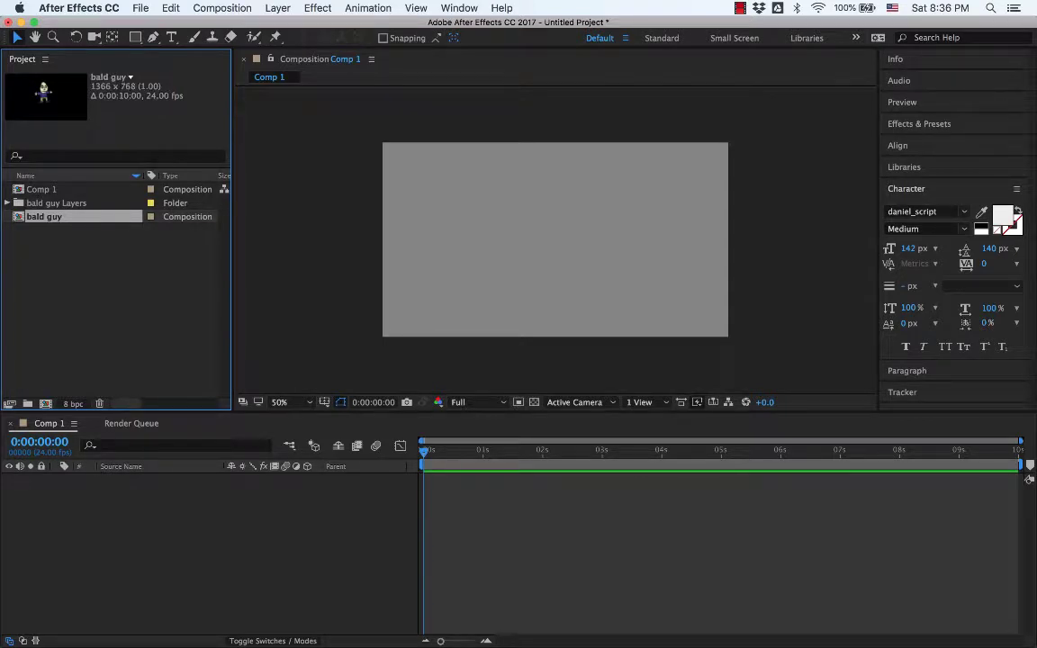
{"action": "left_click_drag", "start_coordinate": [44, 217], "coordinate": [558, 241]}
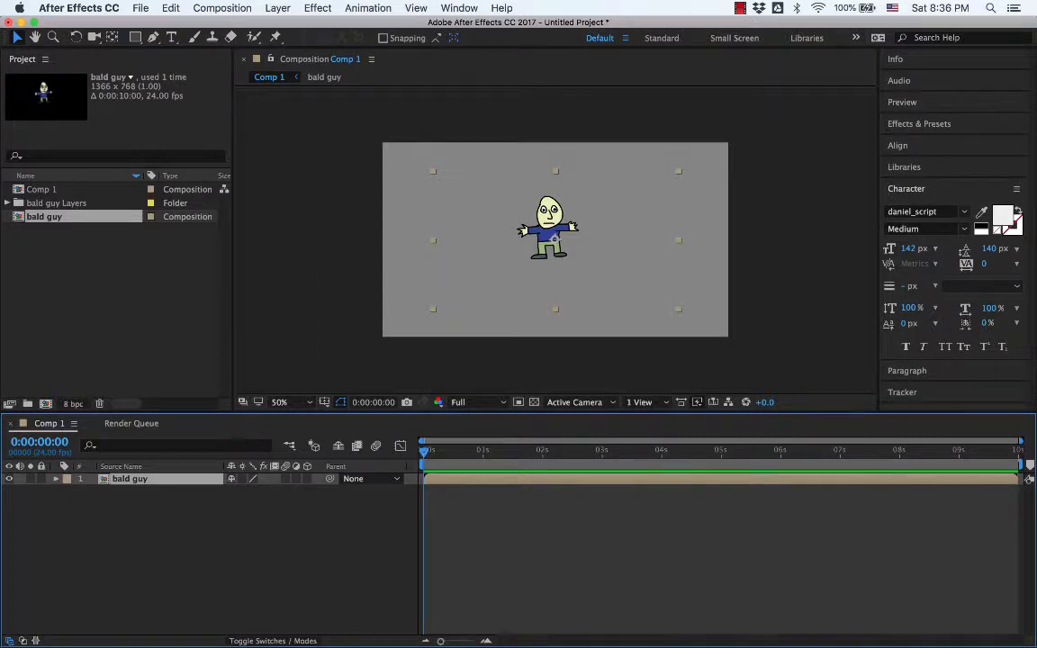
{"action": "left_click_drag", "start_coordinate": [678, 171], "coordinate": [739, 125]}
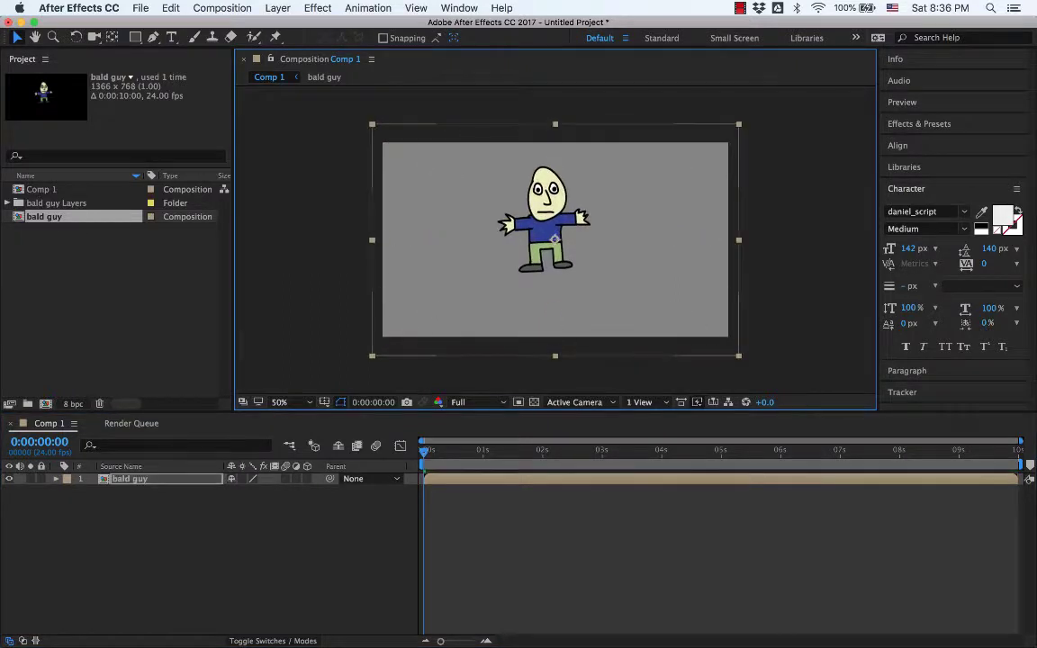
{"action": "key", "text": "alt+KP_Add"}
{"action": "key", "text": "alt+KP_Add"}
{"action": "key", "text": "alt+KP_Add"}
{"action": "key", "text": "alt+KP_Add"}
{"action": "key", "text": "alt+KP_Add"}
{"action": "key", "text": "alt+KP_Add"}
{"action": "key", "text": "alt+KP_Add"}
{"action": "key", "text": "alt+KP_Add"}
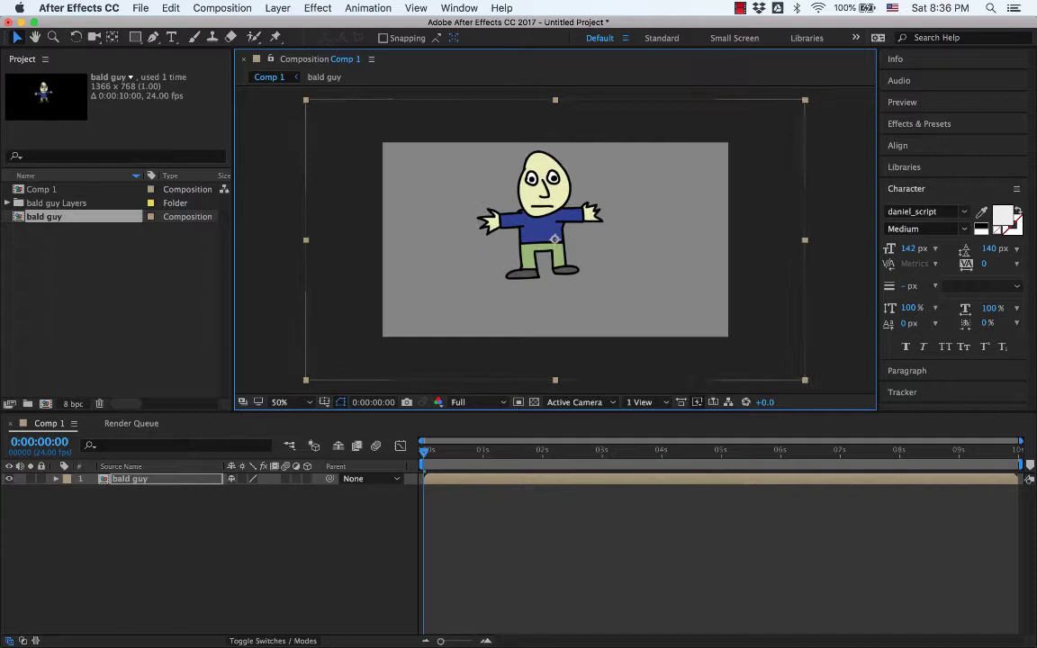
{"action": "left_click_drag", "start_coordinate": [822, 90], "coordinate": [849, 73]}
{"action": "left_click_drag", "start_coordinate": [527, 221], "coordinate": [533, 247]}
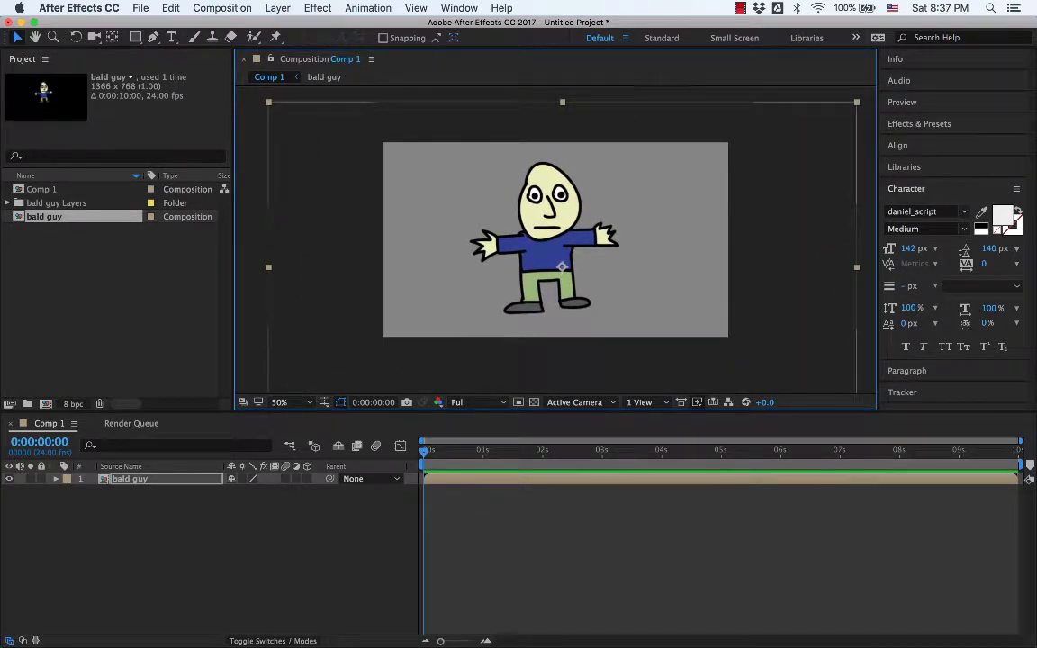
Step: Scale the bald guy layer down proportionally so the whole figure fits with room around it, and nudge it slightly lower
{"action": "left_click_drag", "start_coordinate": [856, 267], "coordinate": [718, 269]}
{"action": "left_click_drag", "start_coordinate": [717, 102], "coordinate": [856, 102]}
{"action": "key", "text": "super+z"}
{"action": "key", "text": "super+z"}
{"action": "key", "text": "super+z"}
{"action": "key", "text": "super+z"}
{"action": "key", "text": "super+z"}
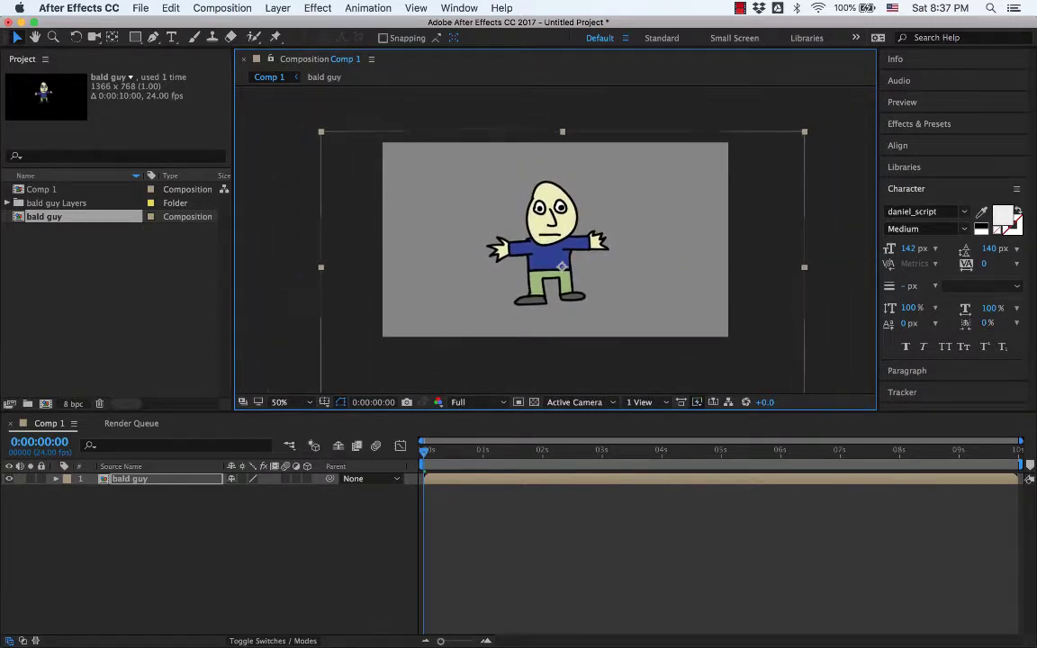
{"action": "key", "text": "super+z"}
{"action": "key", "text": "super+z"}
{"action": "key", "text": "super+z"}
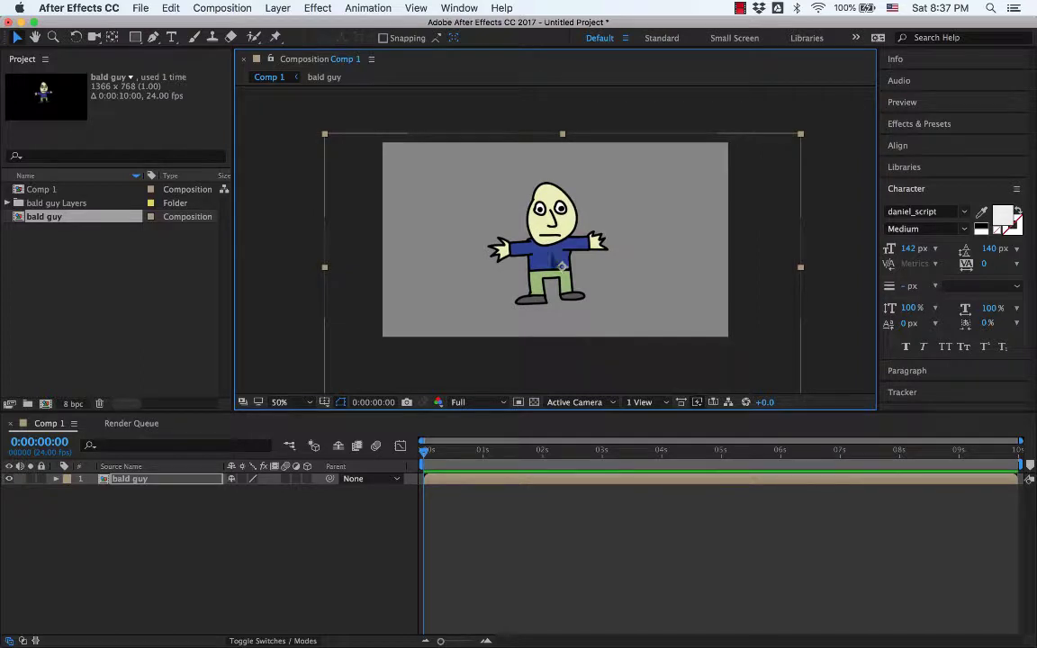
{"action": "key", "text": "super+z"}
{"action": "key", "text": "super+z"}
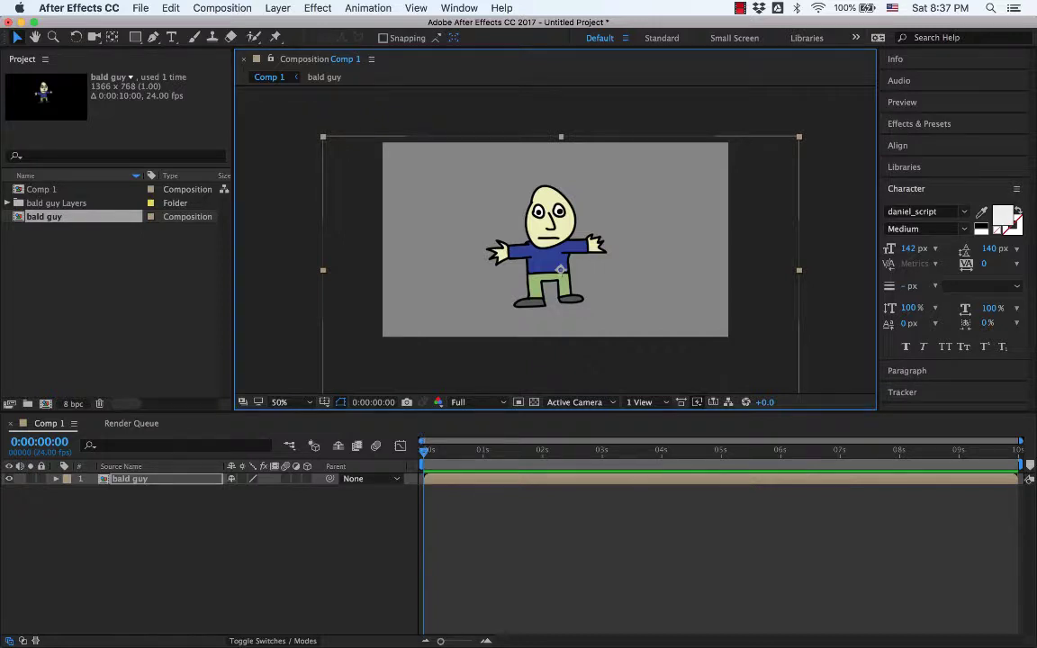
Step: Place a Puppet pin on the bald guy's face just below the nose
{"action": "left_click", "coordinate": [368, 418]}
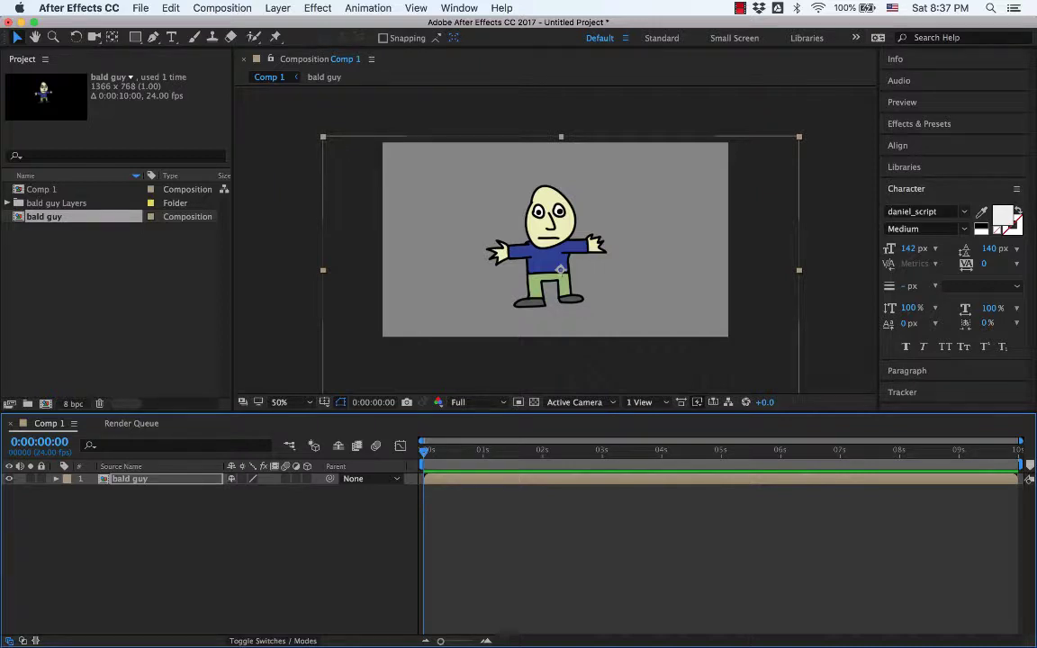
{"action": "key", "text": "period"}
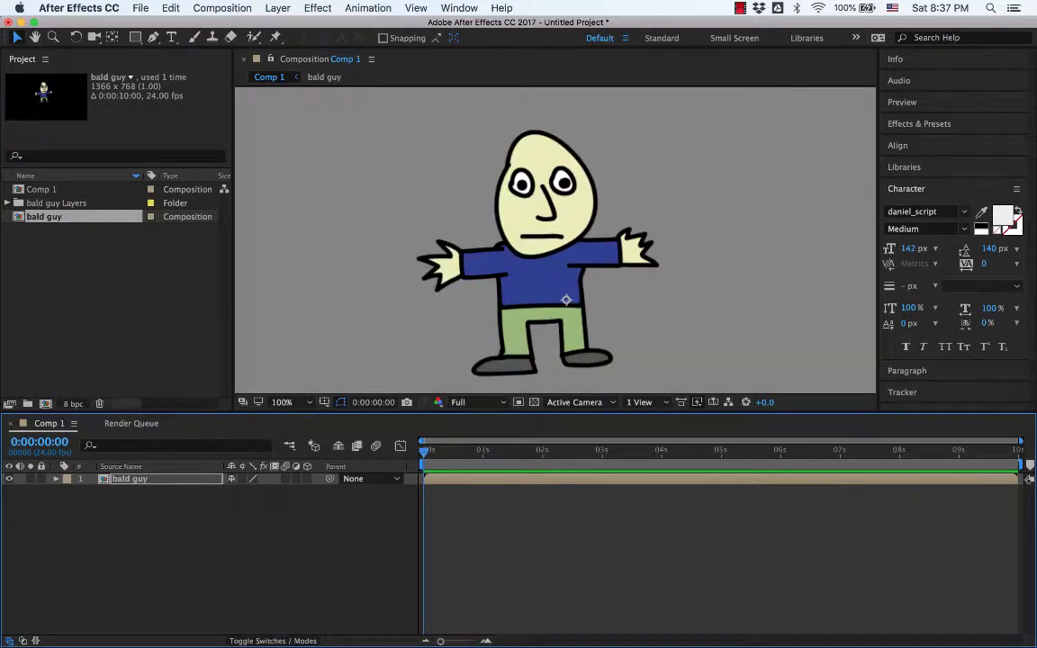
{"action": "key", "text": "period"}
{"action": "key", "text": "comma"}
{"action": "key", "text": "backslash"}
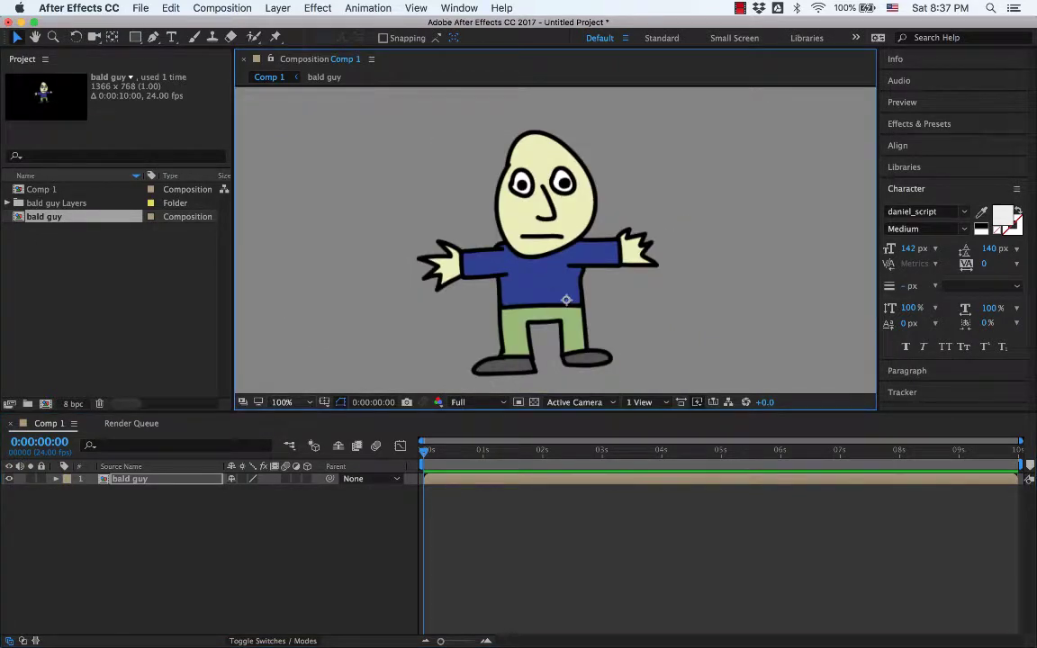
{"action": "key", "text": "backslash"}
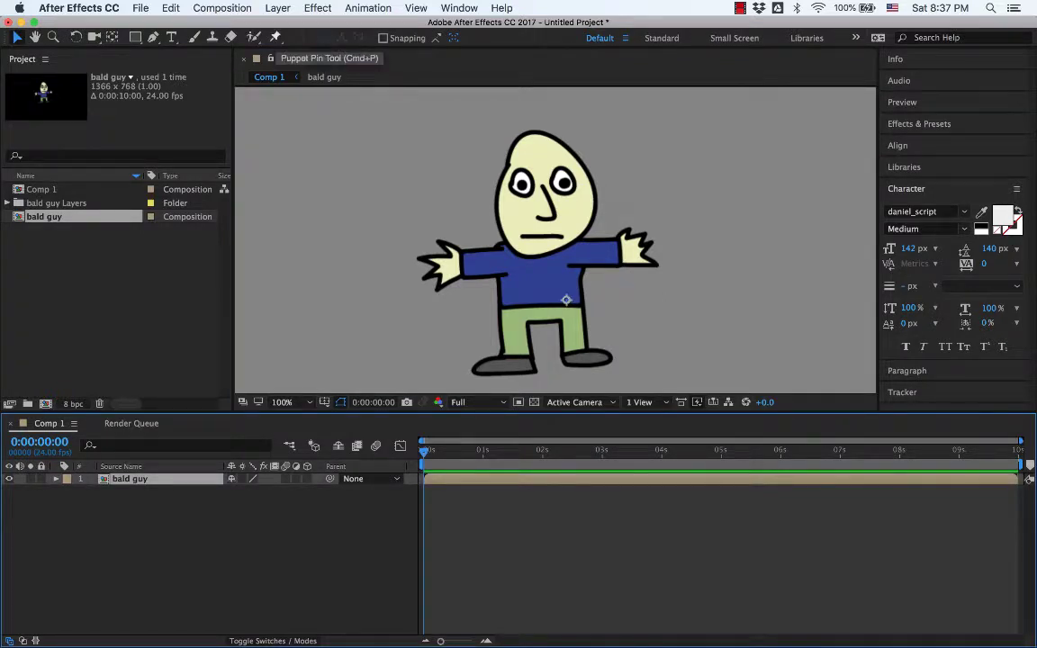
{"action": "left_click", "coordinate": [275, 37]}
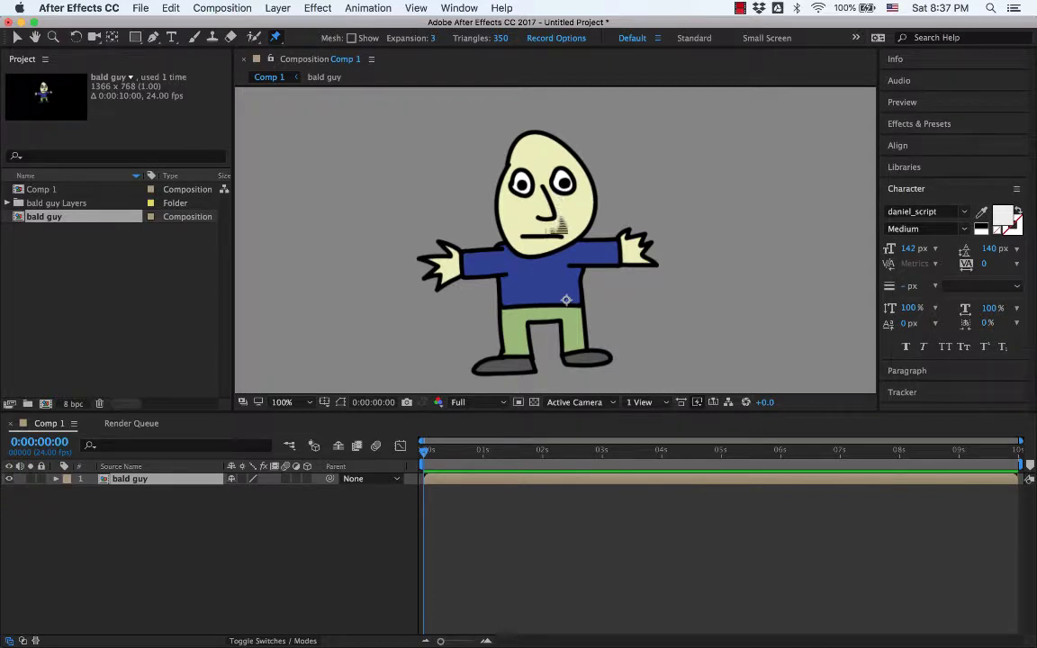
{"action": "left_click", "coordinate": [546, 221]}
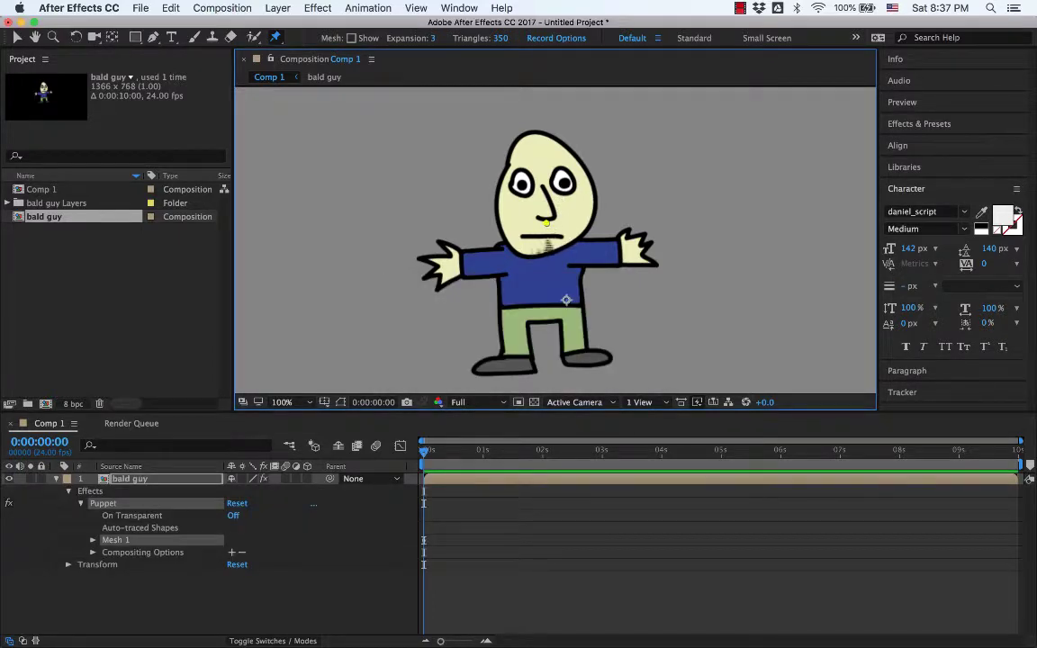
Step: Add Puppet pins to the bald guy's chest, both shoulders, both hands, waist and both feet
{"action": "left_click", "coordinate": [544, 260]}
{"action": "left_click", "coordinate": [498, 261]}
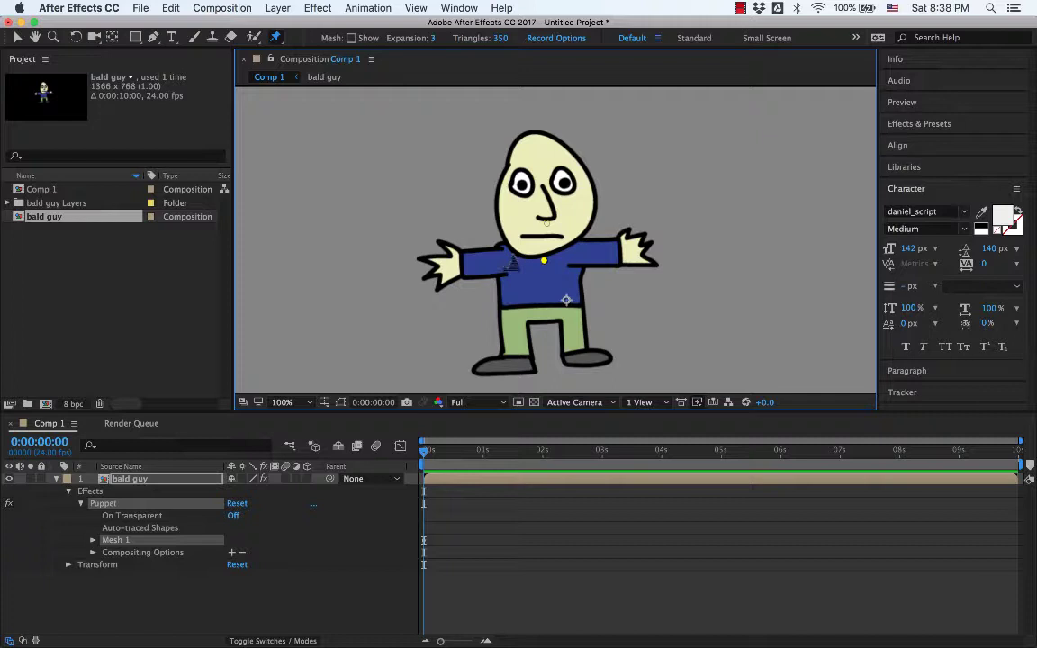
{"action": "left_click", "coordinate": [447, 265]}
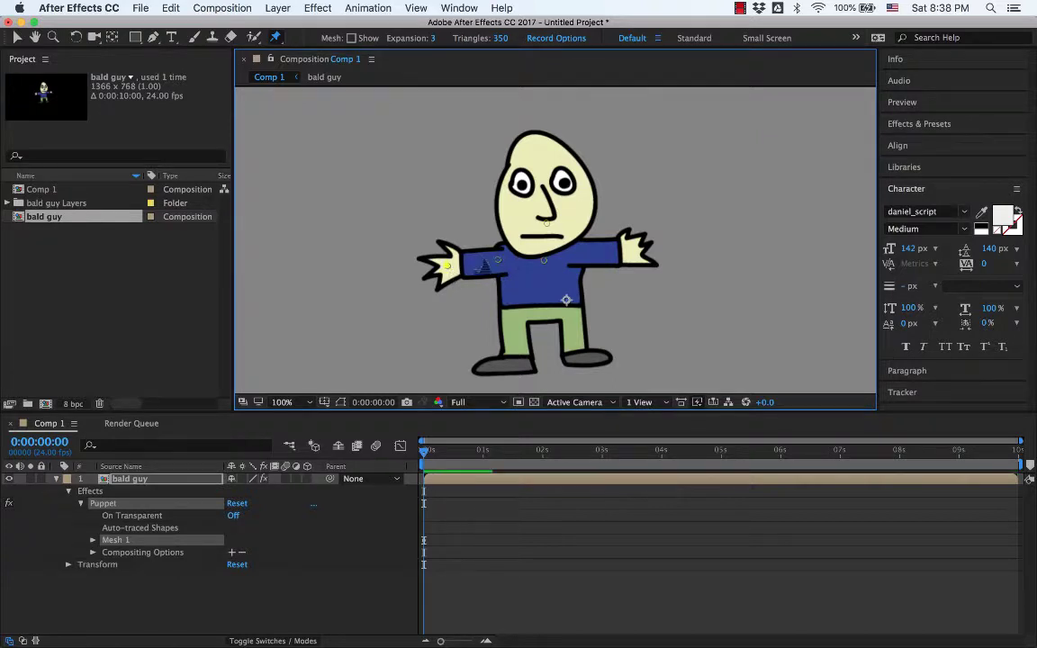
{"action": "left_click", "coordinate": [588, 252]}
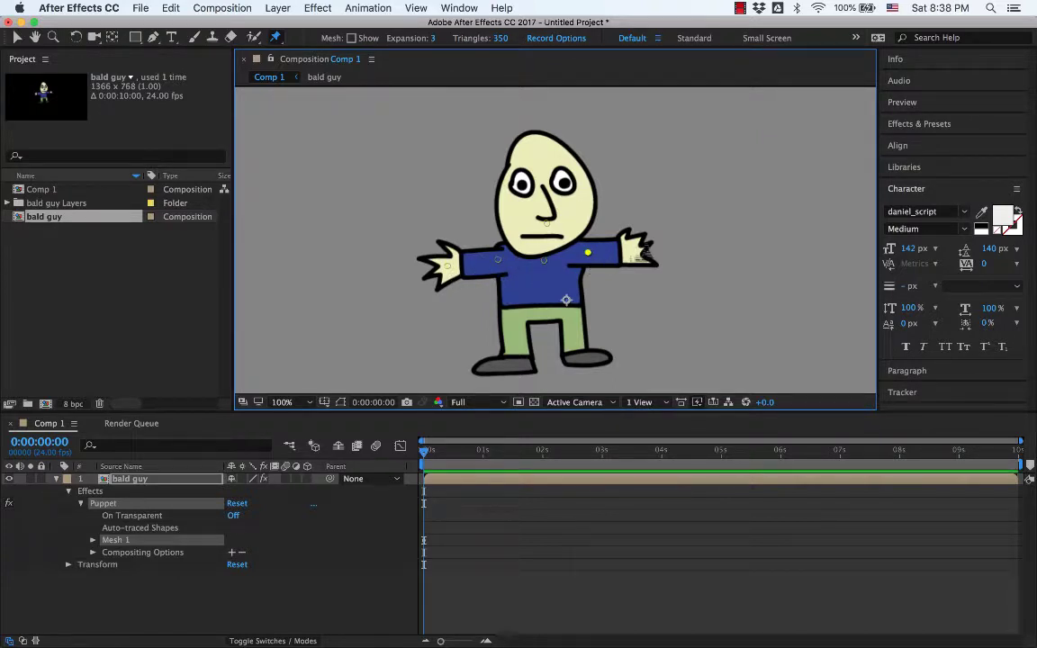
{"action": "left_click", "coordinate": [632, 250]}
{"action": "left_click", "coordinate": [544, 303]}
{"action": "left_click", "coordinate": [511, 362]}
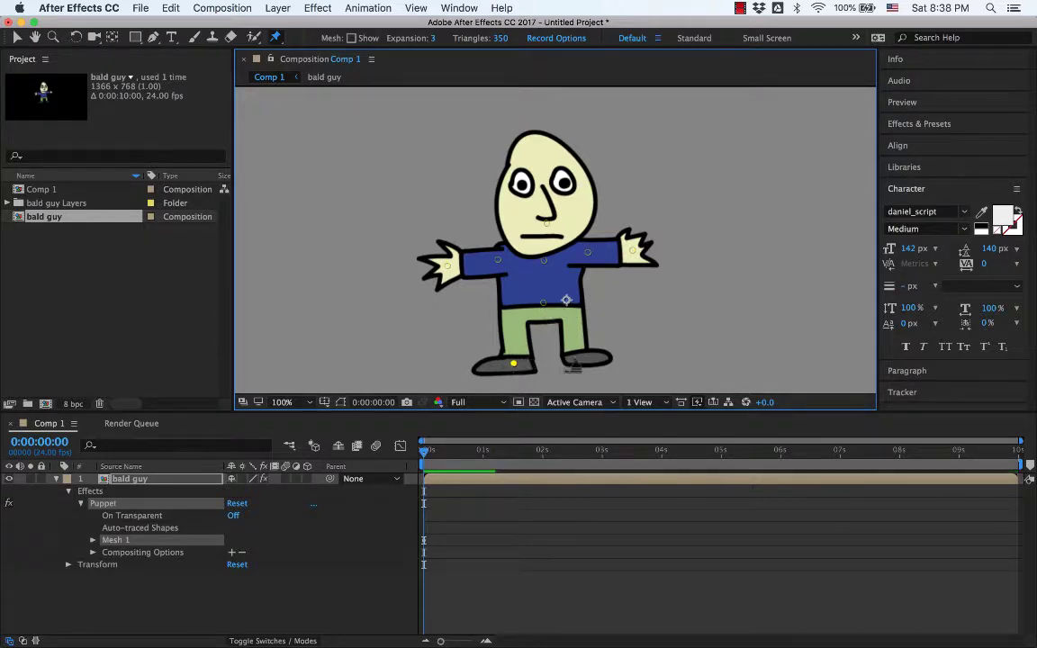
{"action": "left_click", "coordinate": [581, 357]}
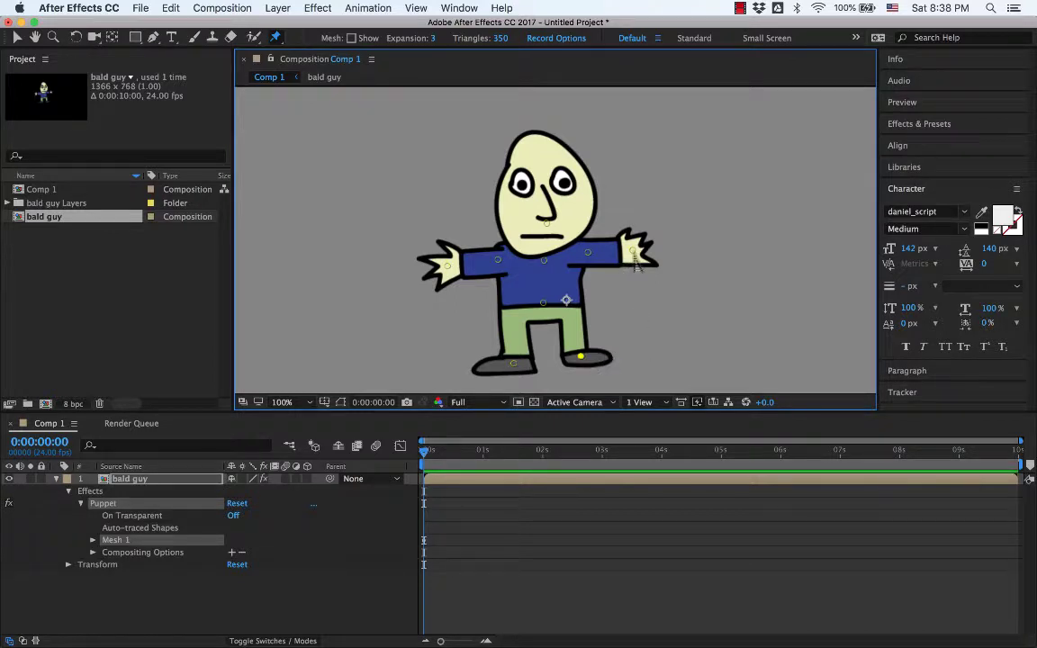
Step: Pose the bald guy by raising both hand pins and shifting the face pin slightly down and to the left
{"action": "left_click_drag", "start_coordinate": [635, 259], "coordinate": [729, 249]}
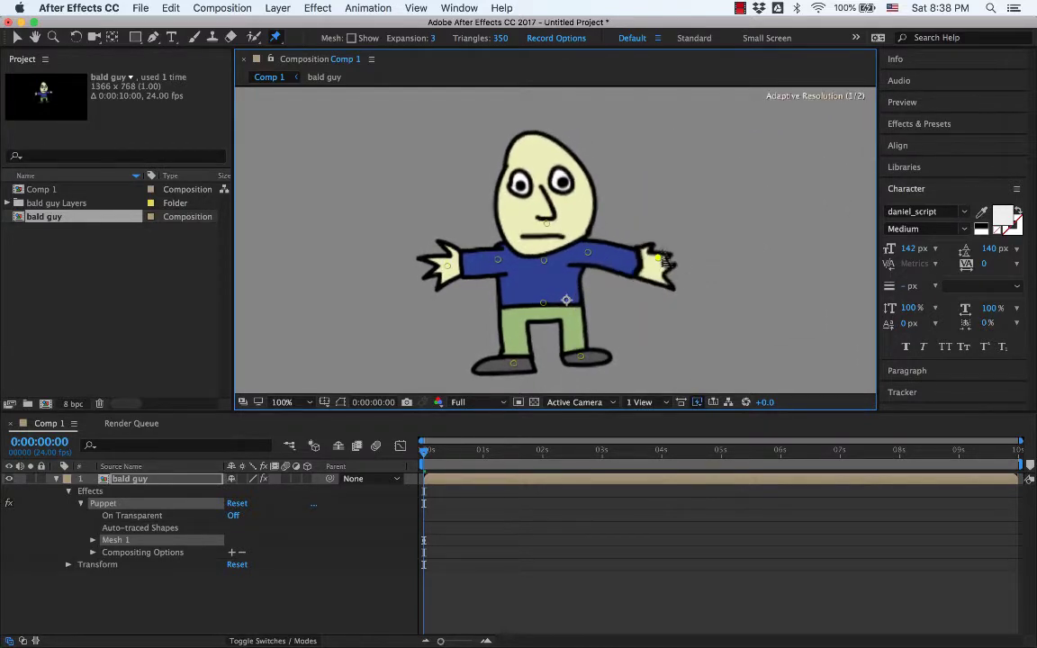
{"action": "mouse_move", "coordinate": [664, 261]}
{"action": "left_mouse_down"}
{"action": "mouse_move", "coordinate": [659, 224]}
{"action": "mouse_move", "coordinate": [646, 270]}
{"action": "left_mouse_up"}
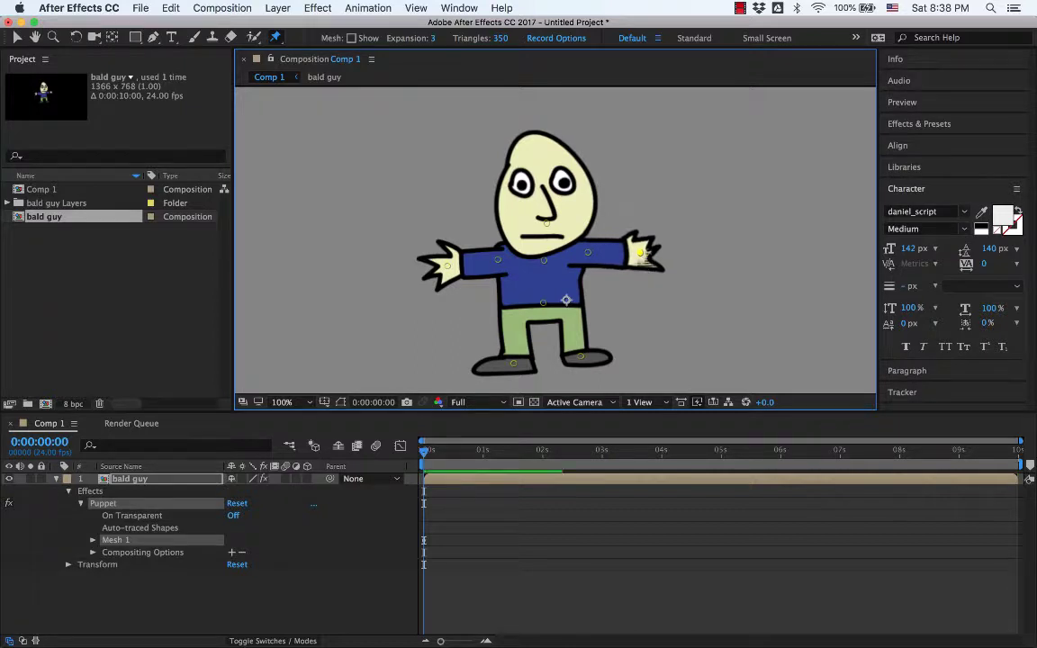
{"action": "mouse_move", "coordinate": [447, 267]}
{"action": "left_mouse_down"}
{"action": "mouse_move", "coordinate": [429, 181]}
{"action": "mouse_move", "coordinate": [450, 322]}
{"action": "mouse_move", "coordinate": [396, 279]}
{"action": "mouse_move", "coordinate": [463, 324]}
{"action": "mouse_move", "coordinate": [435, 306]}
{"action": "mouse_move", "coordinate": [436, 252]}
{"action": "left_mouse_up"}
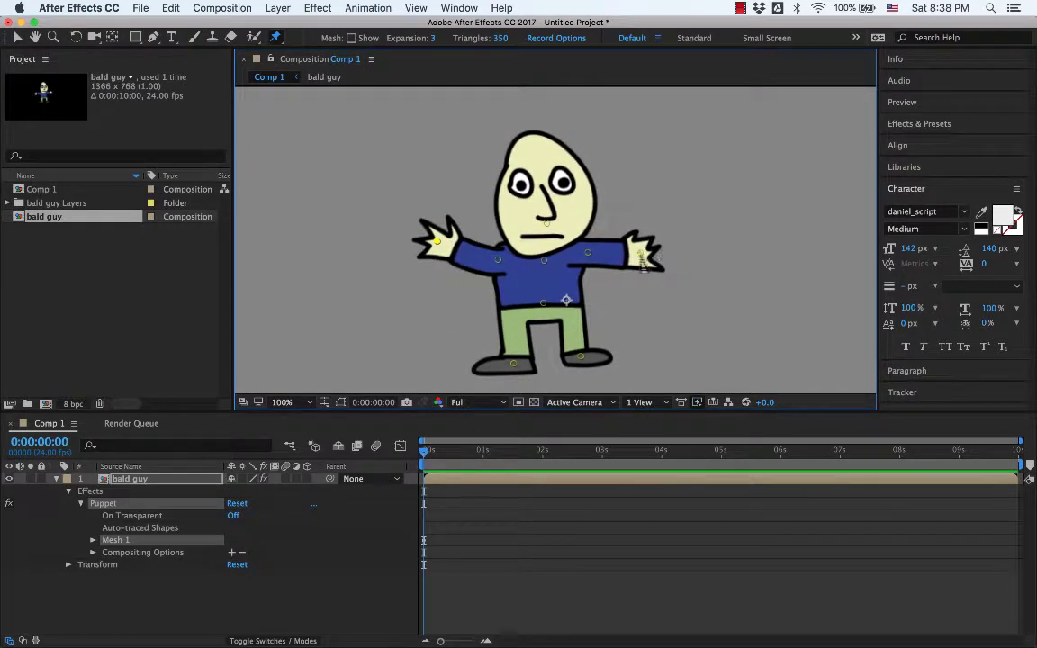
{"action": "left_click_drag", "start_coordinate": [640, 253], "coordinate": [635, 220]}
{"action": "left_click", "coordinate": [437, 242]}
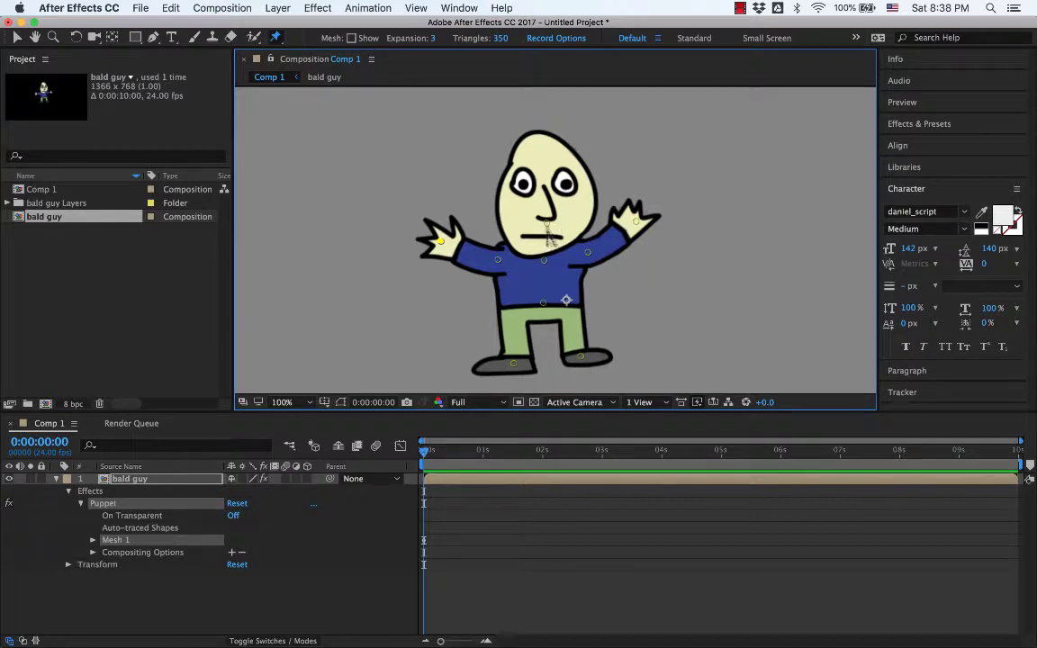
{"action": "mouse_move", "coordinate": [547, 224]}
{"action": "left_mouse_down"}
{"action": "mouse_move", "coordinate": [561, 229]}
{"action": "mouse_move", "coordinate": [514, 231]}
{"action": "mouse_move", "coordinate": [562, 226]}
{"action": "mouse_move", "coordinate": [529, 232]}
{"action": "mouse_move", "coordinate": [543, 226]}
{"action": "left_mouse_up"}
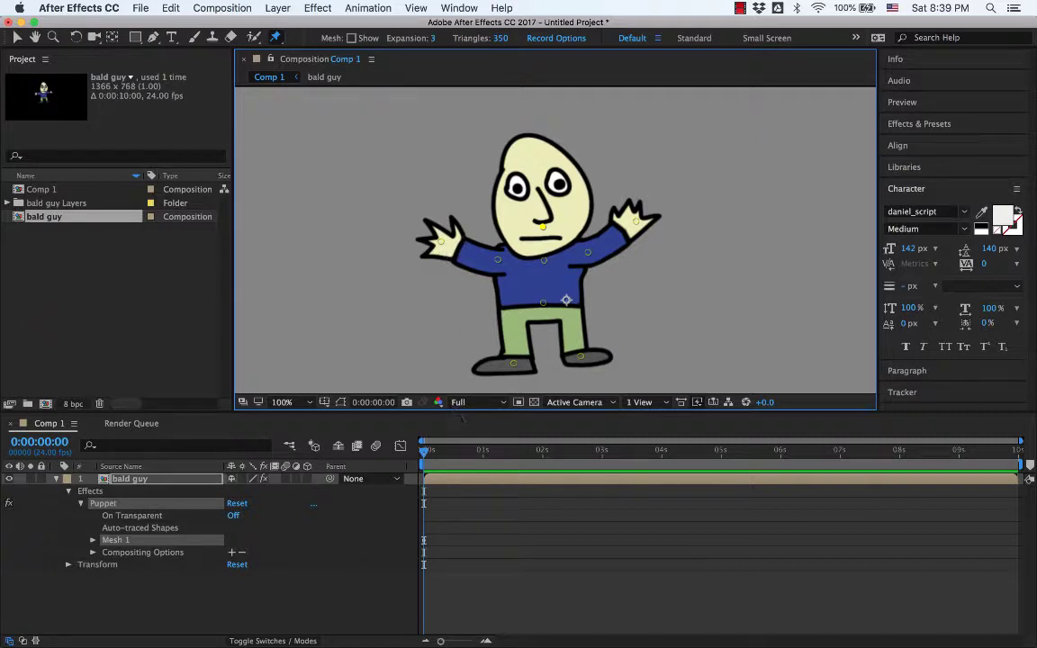
Step: Record a real-time waving motion for the hand pin left of the face, starting at the first frame, and play it back
{"action": "mouse_move", "coordinate": [423, 451]}
{"action": "left_mouse_down"}
{"action": "mouse_move", "coordinate": [483, 451]}
{"action": "mouse_move", "coordinate": [424, 450]}
{"action": "left_mouse_up"}
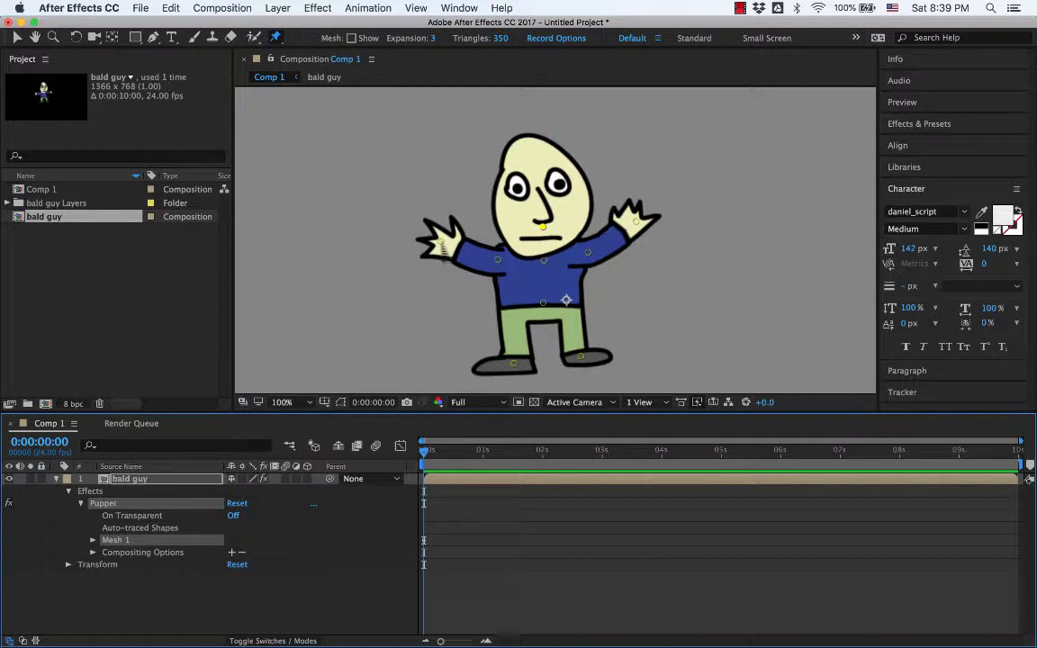
{"action": "mouse_move", "coordinate": [441, 243]}
{"action": "left_mouse_down"}
{"action": "mouse_move", "coordinate": [475, 208]}
{"action": "mouse_move", "coordinate": [439, 231]}
{"action": "mouse_move", "coordinate": [477, 203]}
{"action": "mouse_move", "coordinate": [461, 200]}
{"action": "mouse_move", "coordinate": [432, 230]}
{"action": "mouse_move", "coordinate": [463, 203]}
{"action": "mouse_move", "coordinate": [453, 227]}
{"action": "mouse_move", "coordinate": [437, 232]}
{"action": "mouse_move", "coordinate": [464, 194]}
{"action": "mouse_move", "coordinate": [446, 216]}
{"action": "mouse_move", "coordinate": [452, 229]}
{"action": "mouse_move", "coordinate": [463, 187]}
{"action": "mouse_move", "coordinate": [436, 230]}
{"action": "mouse_move", "coordinate": [493, 197]}
{"action": "mouse_move", "coordinate": [451, 211]}
{"action": "mouse_move", "coordinate": [443, 226]}
{"action": "mouse_move", "coordinate": [477, 175]}
{"action": "mouse_move", "coordinate": [441, 241]}
{"action": "left_mouse_up"}
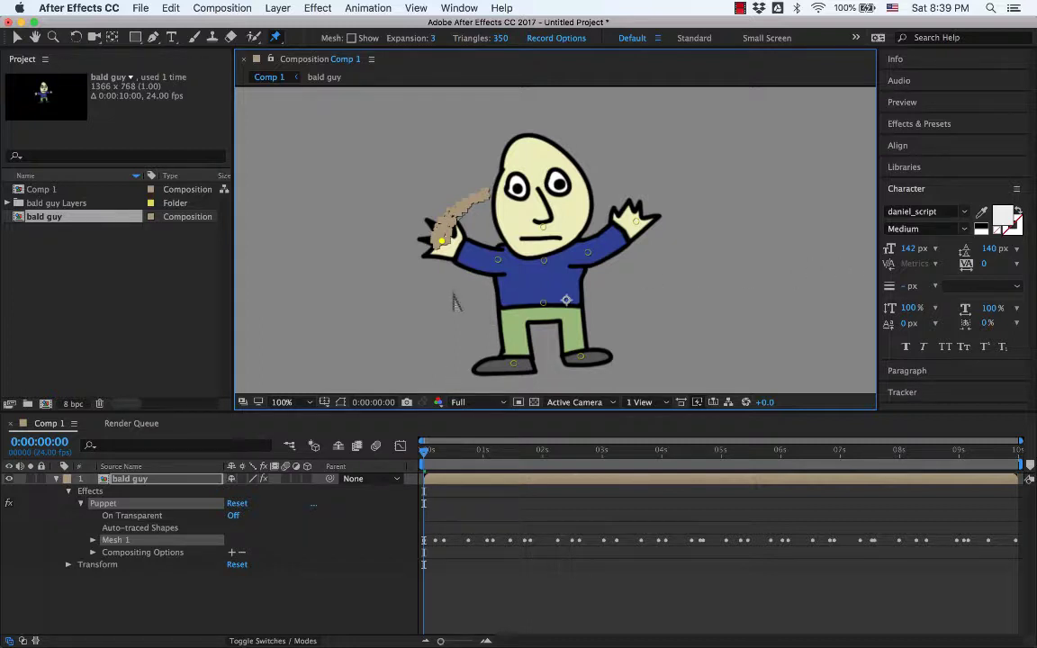
{"action": "key", "text": "space"}
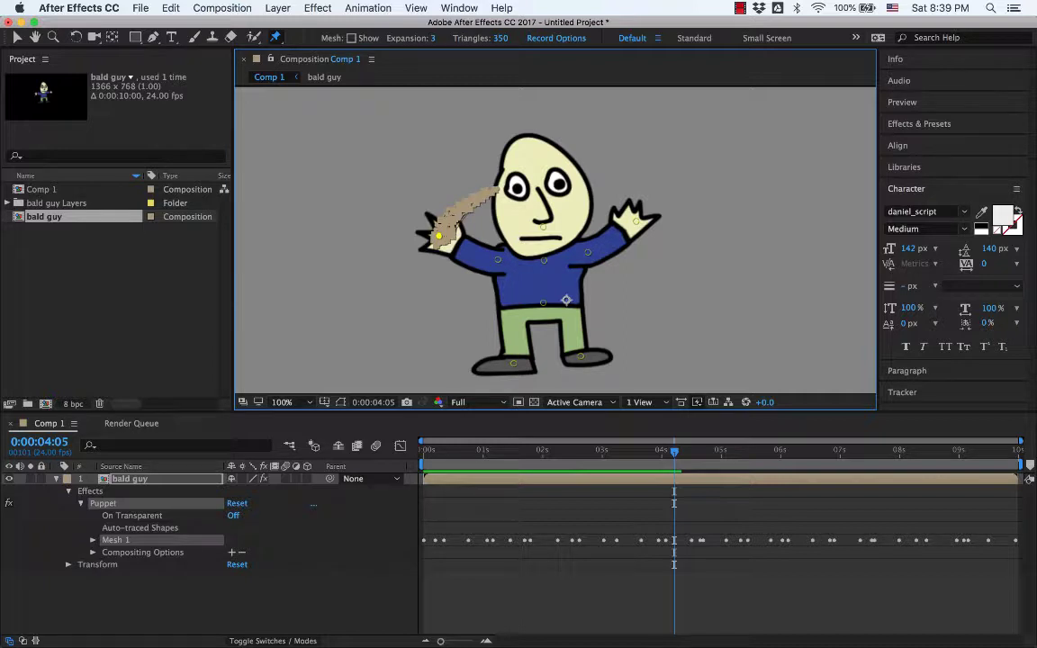
Step: Examine the recorded hand motion frame by frame around the four-second mark
{"action": "left_click_drag", "start_coordinate": [674, 451], "coordinate": [665, 451]}
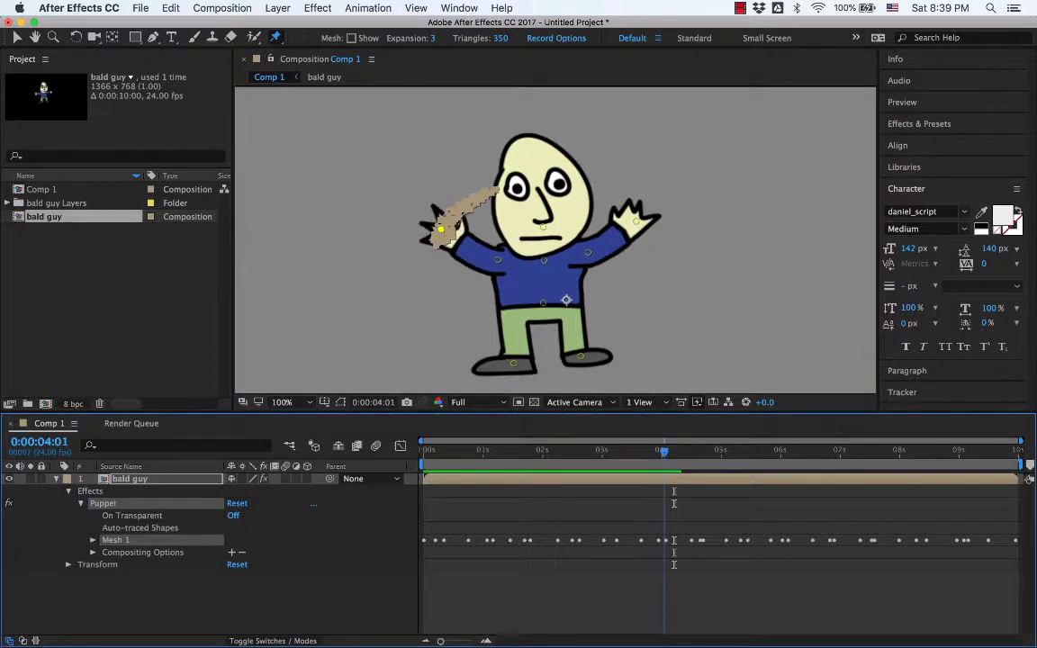
{"action": "key", "text": "Page_Down"}
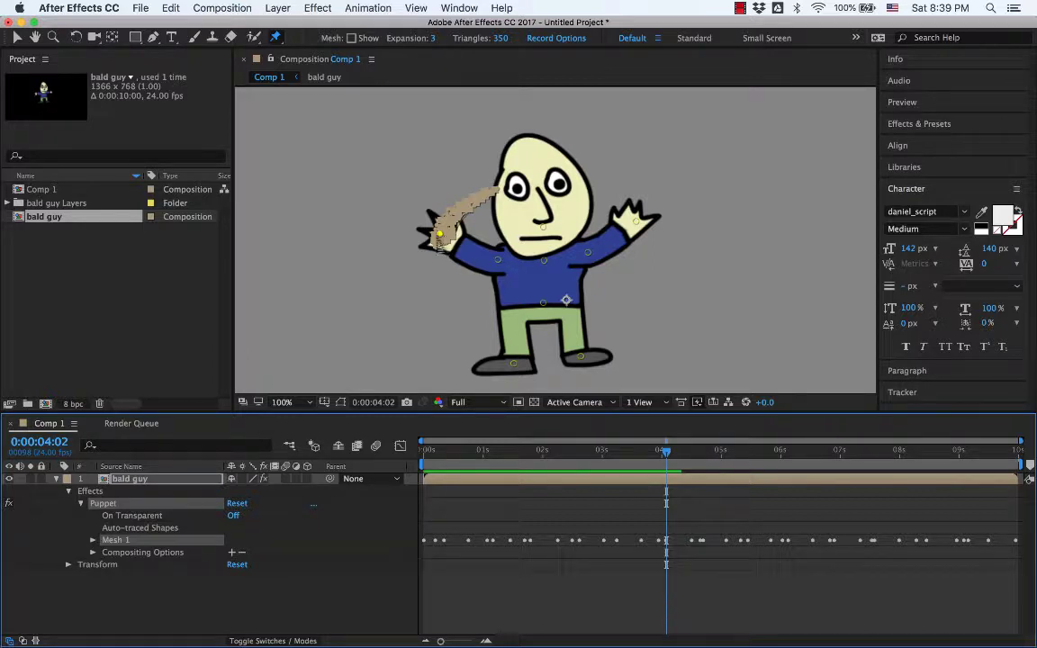
{"action": "key", "text": "Page_Up"}
{"action": "key", "text": "Page_Up"}
{"action": "key", "text": "Page_Up"}
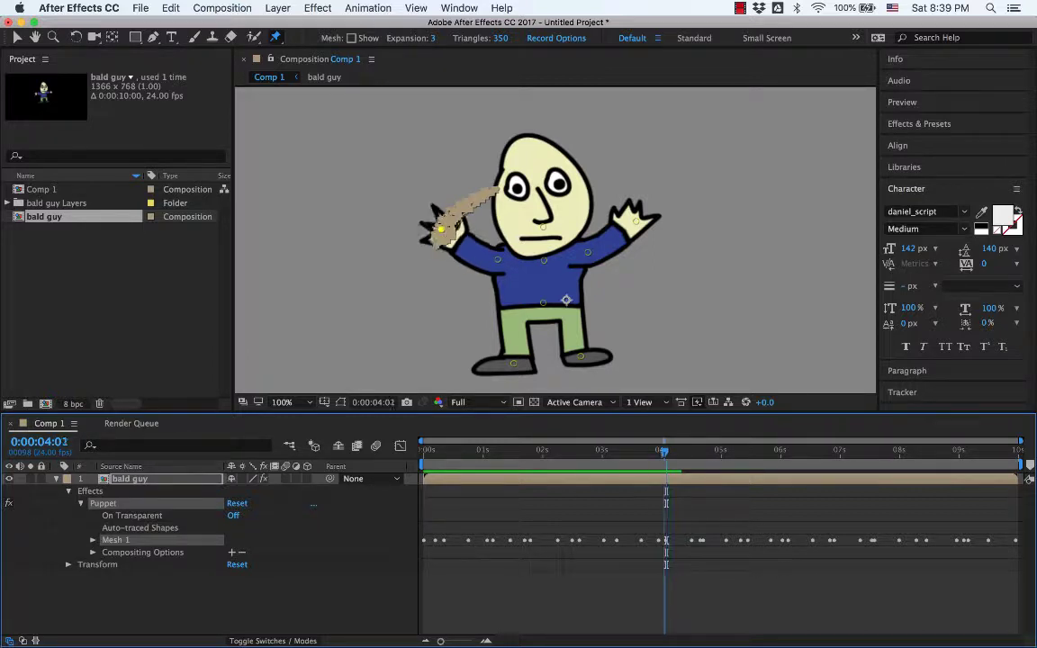
{"action": "key", "text": "Page_Up"}
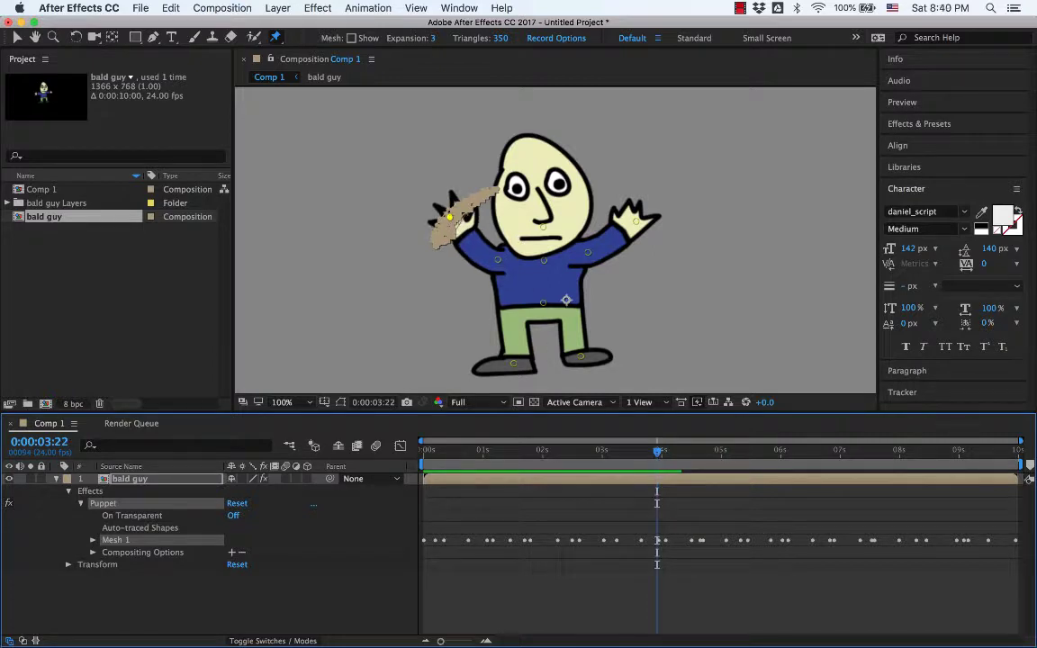
Step: Record a real-time waving motion for the hand pin right of the face, starting from the first frame
{"action": "key", "text": "Home"}
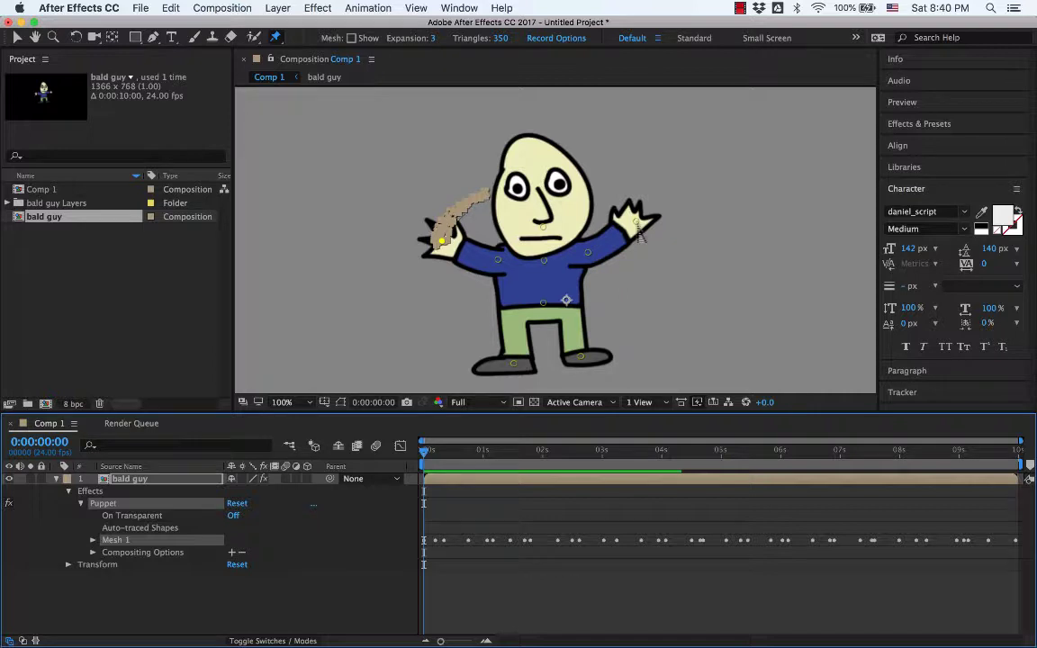
{"action": "key", "text": "space"}
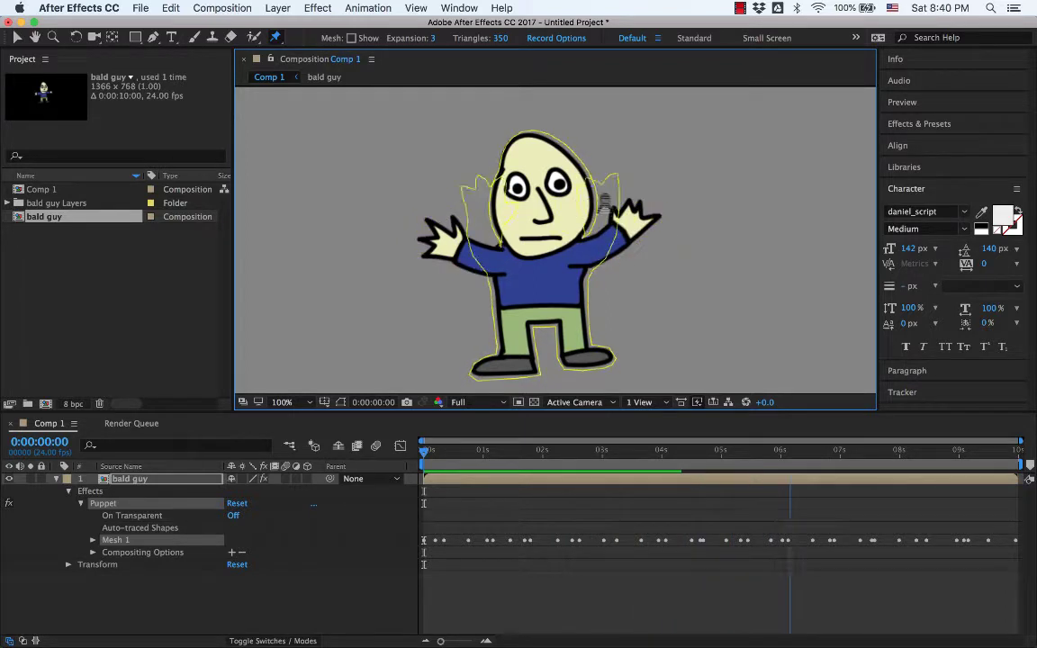
{"action": "mouse_move", "coordinate": [603, 205]}
{"action": "left_mouse_down"}
{"action": "mouse_move", "coordinate": [635, 206]}
{"action": "mouse_move", "coordinate": [642, 234]}
{"action": "left_mouse_up"}
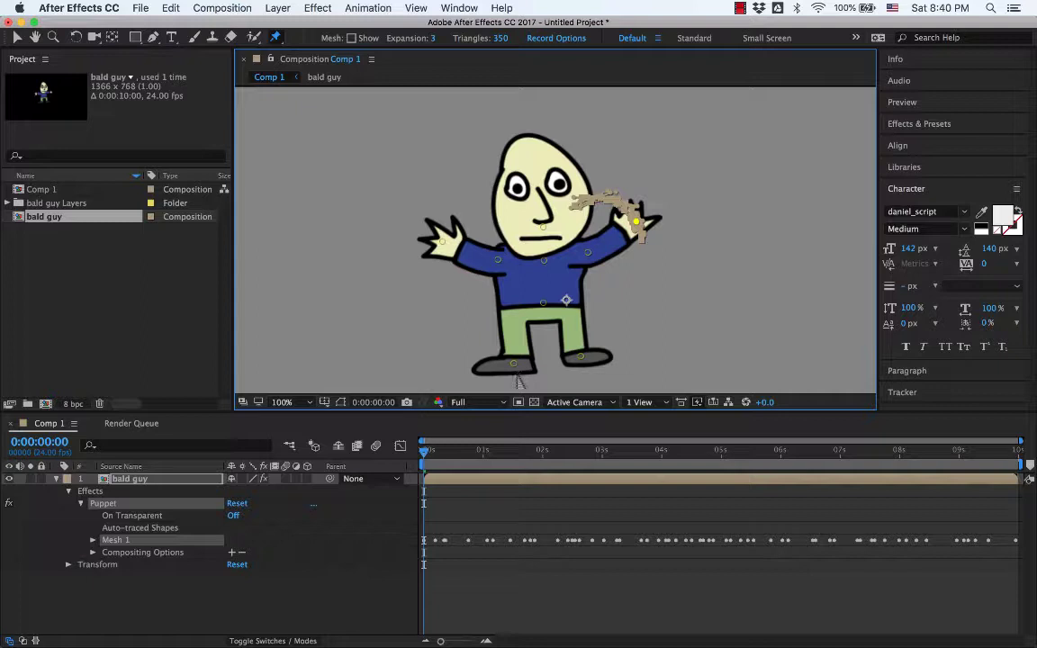
Step: Record real-time swinging motions for the left foot pin and the right foot pin in turn, from the first frame
{"action": "key", "text": "space"}
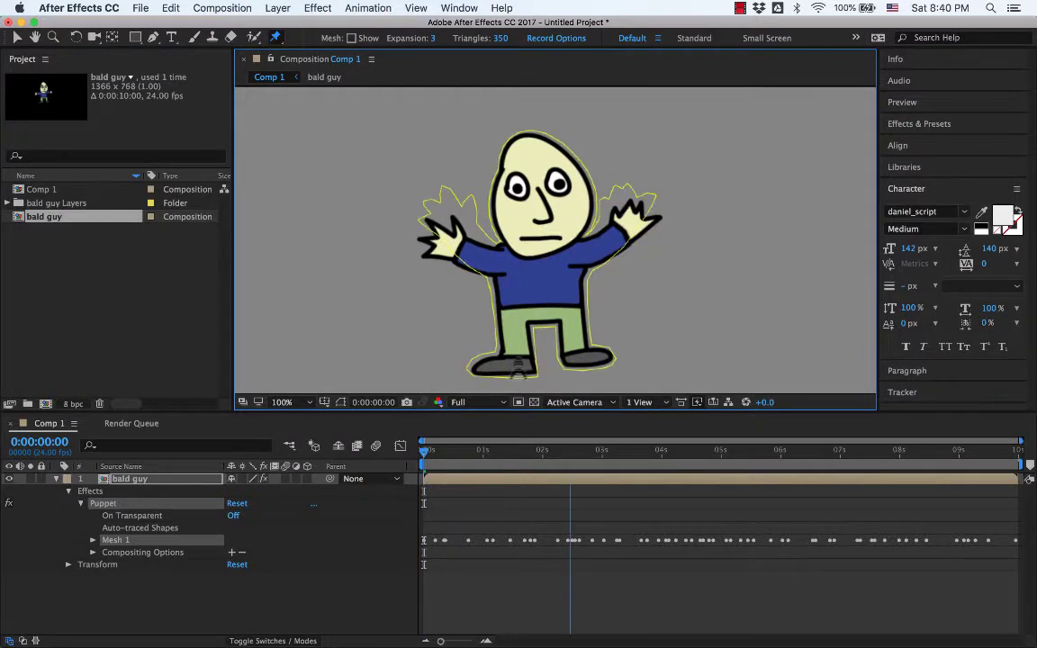
{"action": "key", "text": "space"}
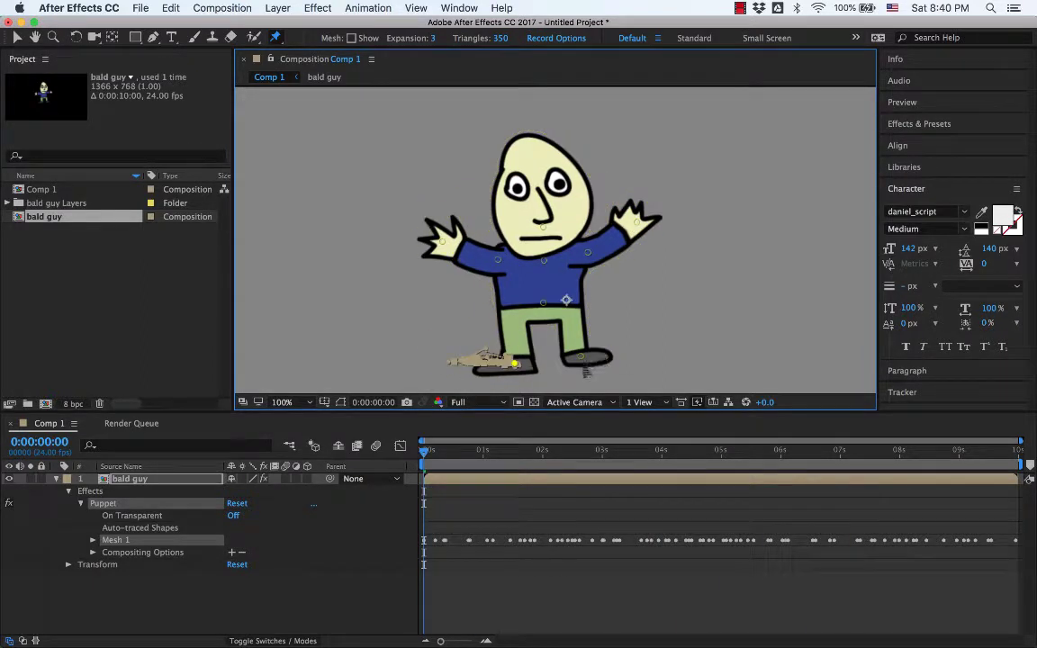
{"action": "key", "text": "space"}
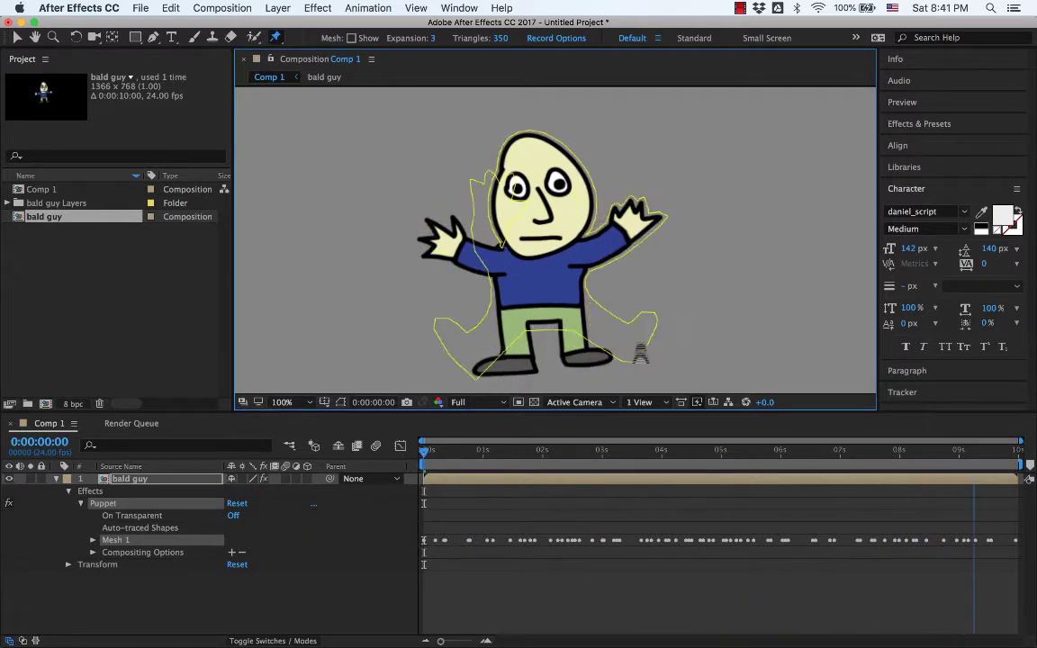
{"action": "mouse_move", "coordinate": [641, 353]}
{"action": "left_mouse_down"}
{"action": "mouse_move", "coordinate": [596, 358]}
{"action": "mouse_move", "coordinate": [608, 358]}
{"action": "left_mouse_up"}
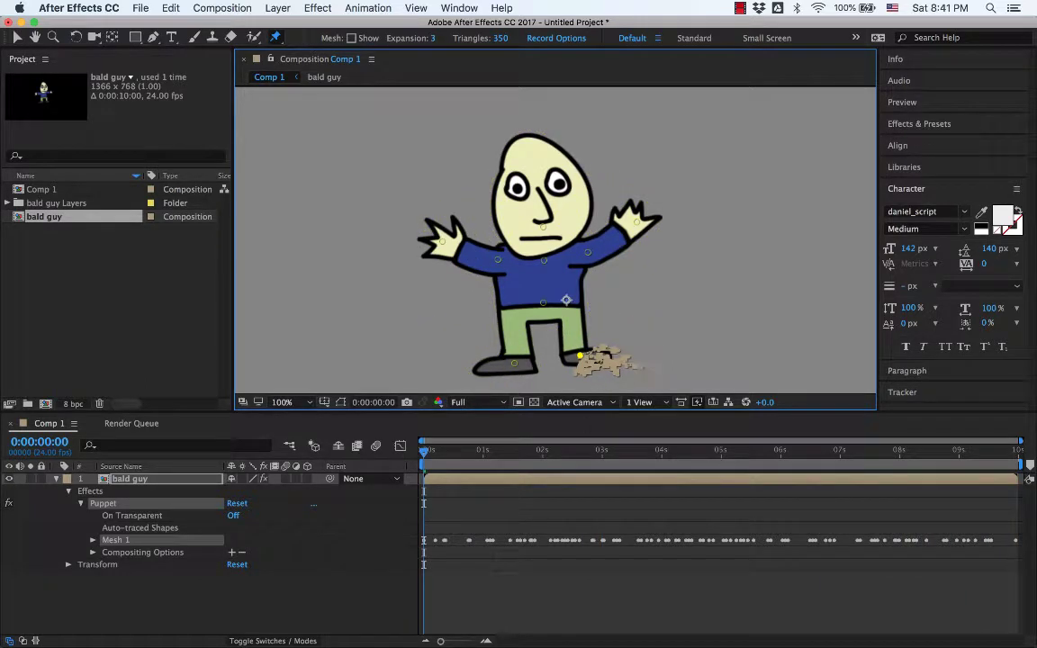
Step: Preview the combined arm and leg animation from the first frame
{"action": "key", "text": "space"}
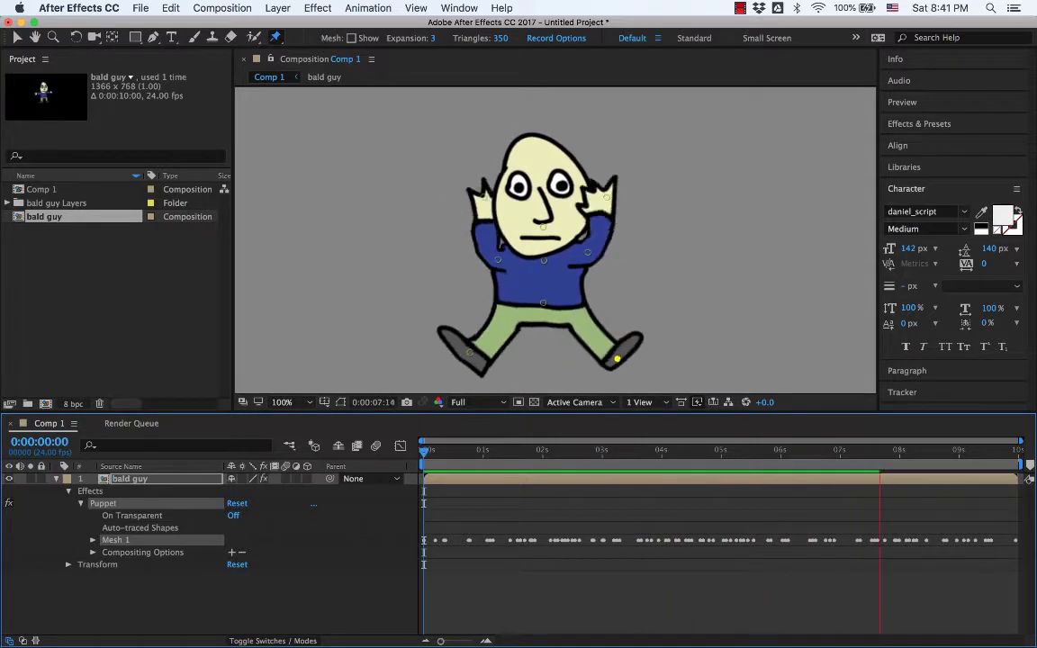
{"action": "key", "text": "space"}
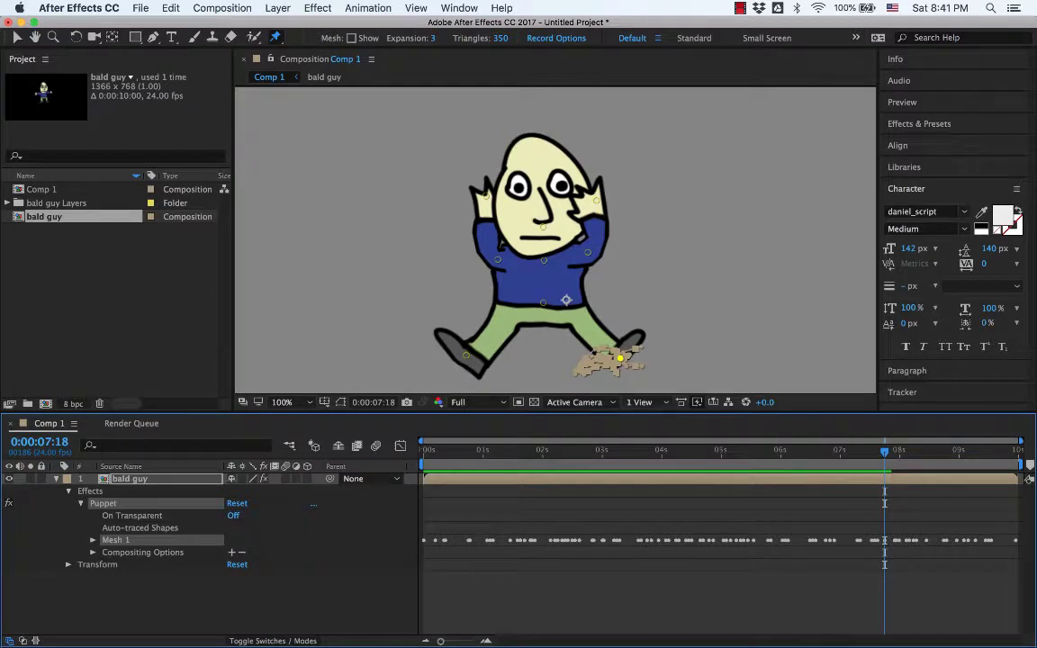
{"action": "key", "text": "Home"}
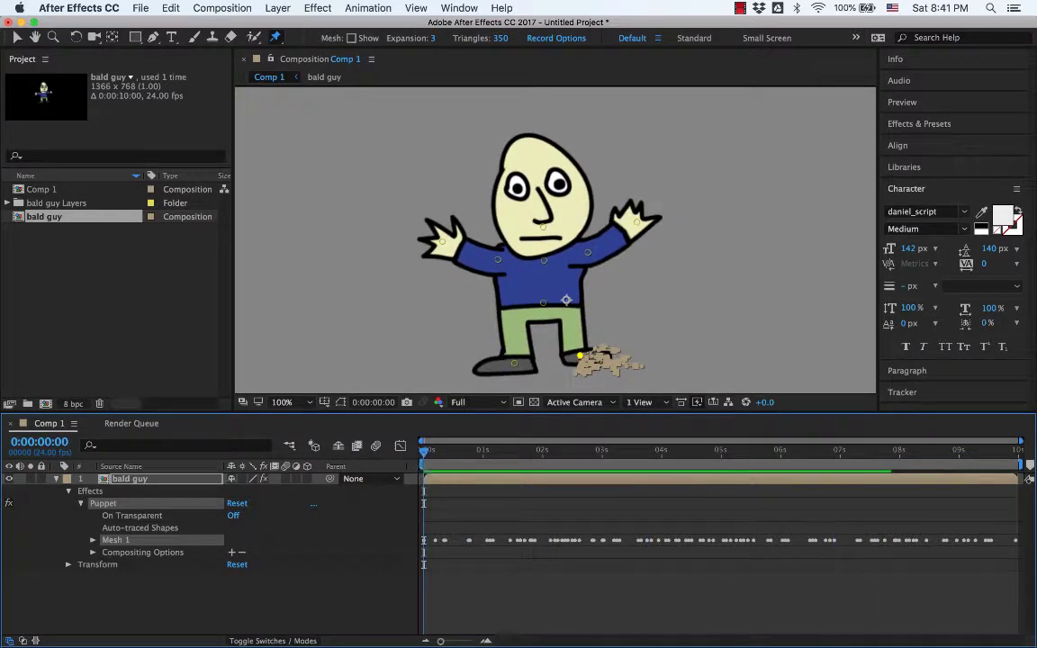
{"action": "key", "text": "space"}
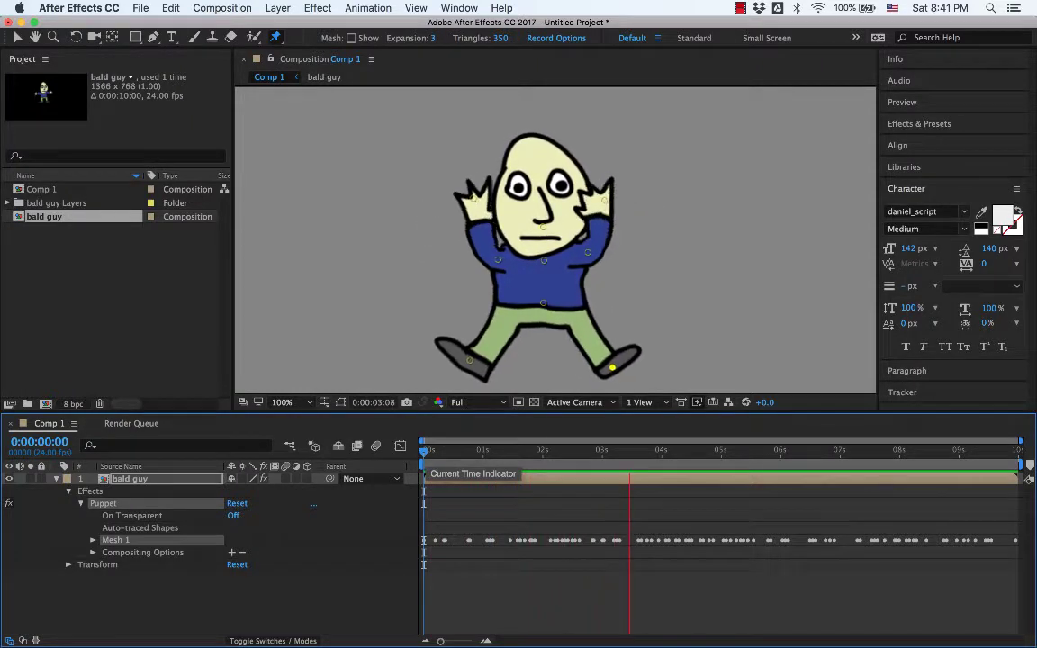
{"action": "key", "text": "space"}
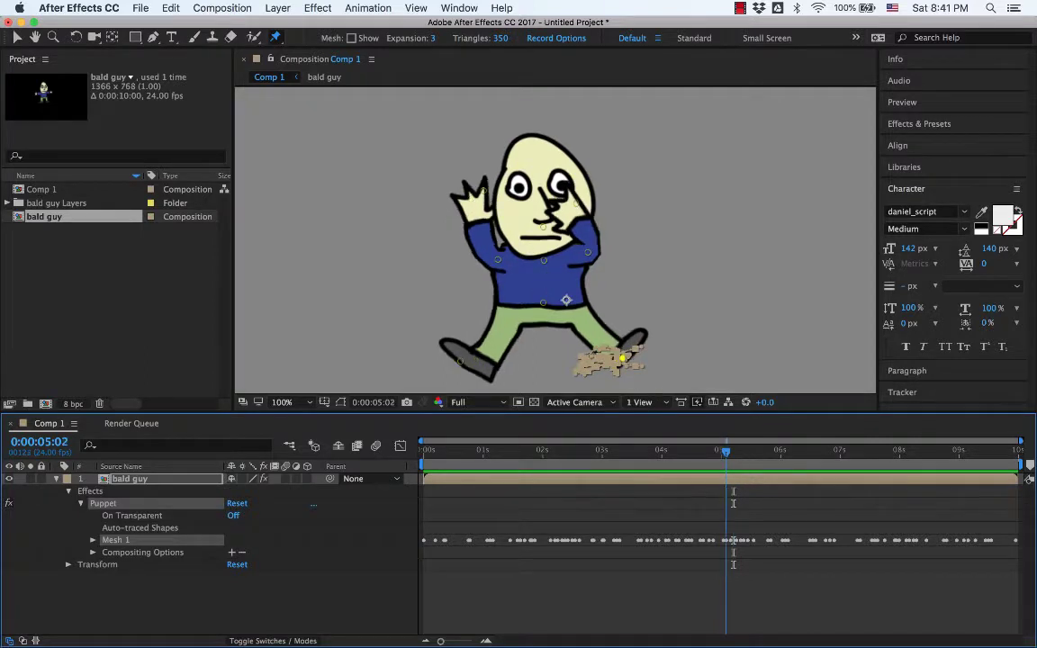
Step: Set a Position keyframe for the bald guy layer at the first frame and advance the current time to 0:00:00:19
{"action": "key", "text": "Home"}
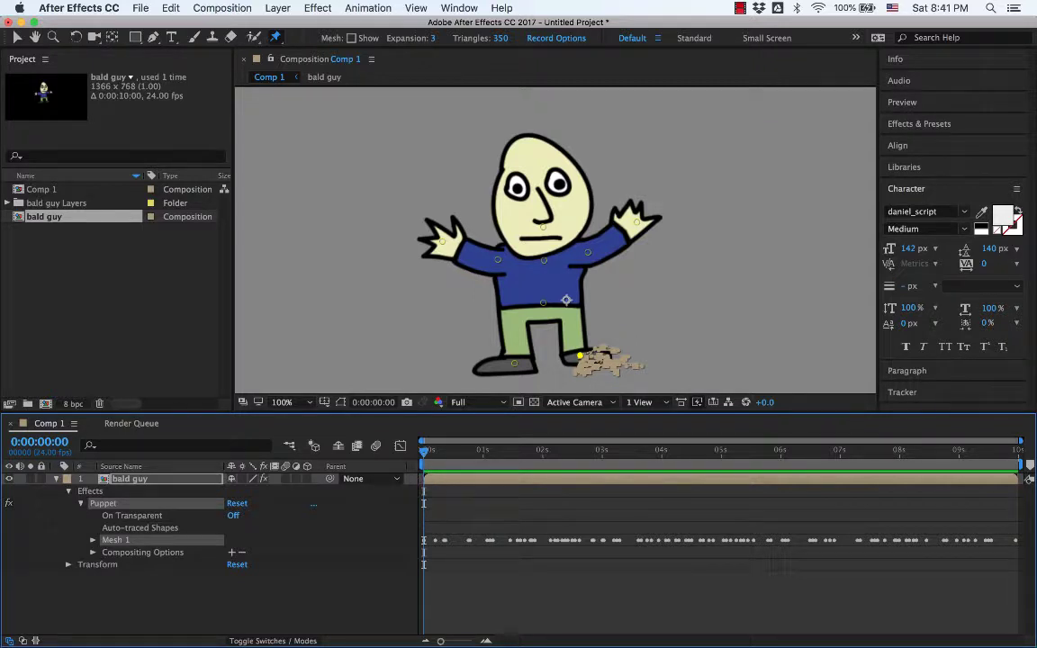
{"action": "key", "text": "F2"}
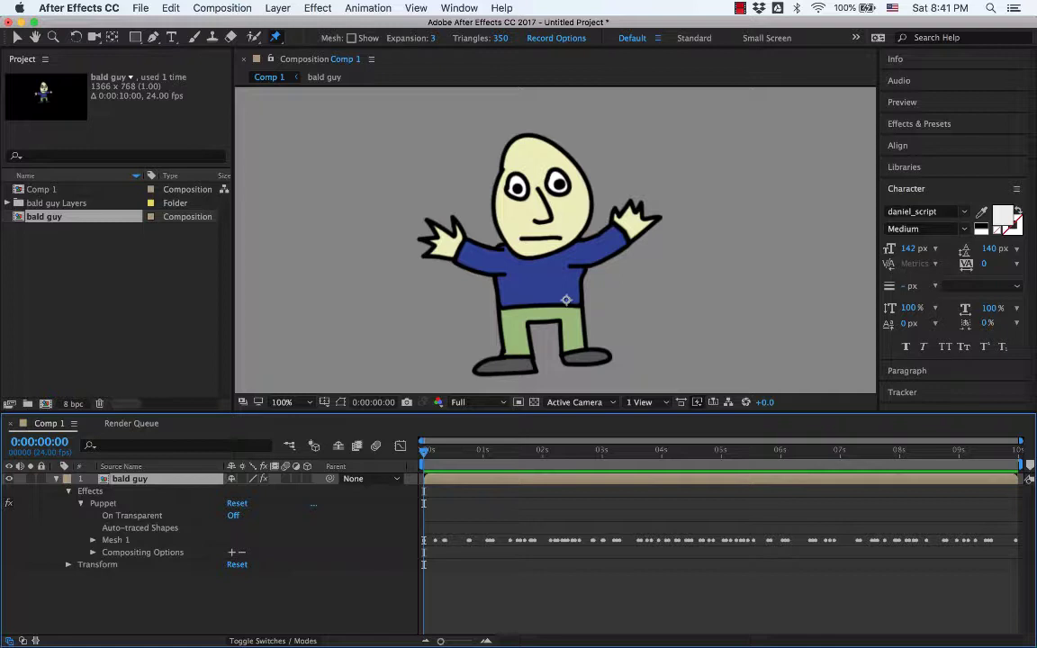
{"action": "left_click", "coordinate": [68, 564]}
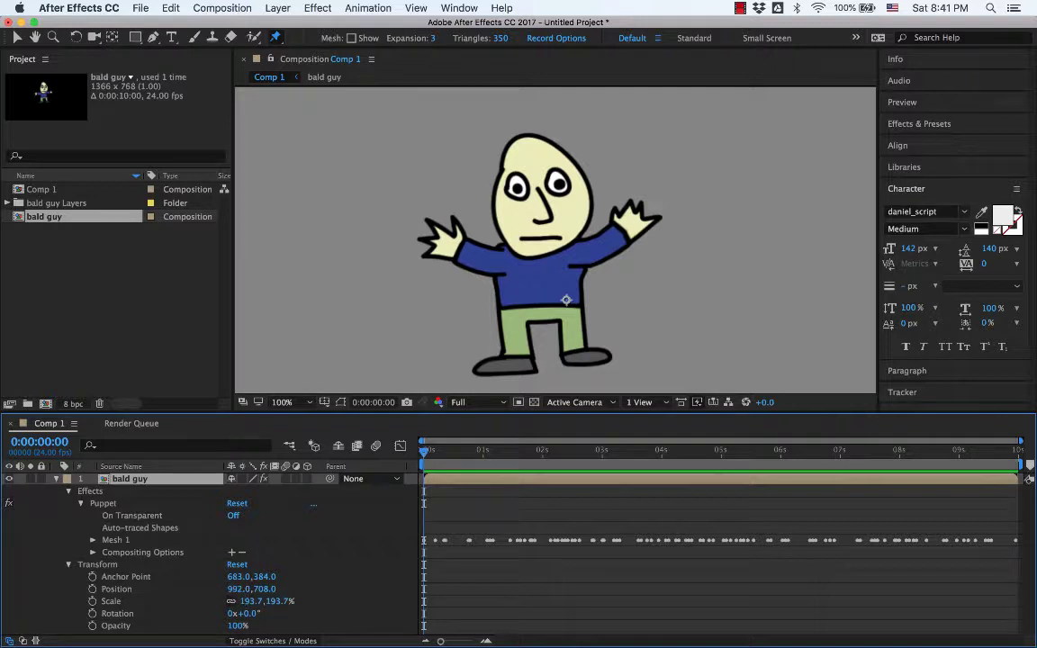
{"action": "left_click", "coordinate": [118, 588]}
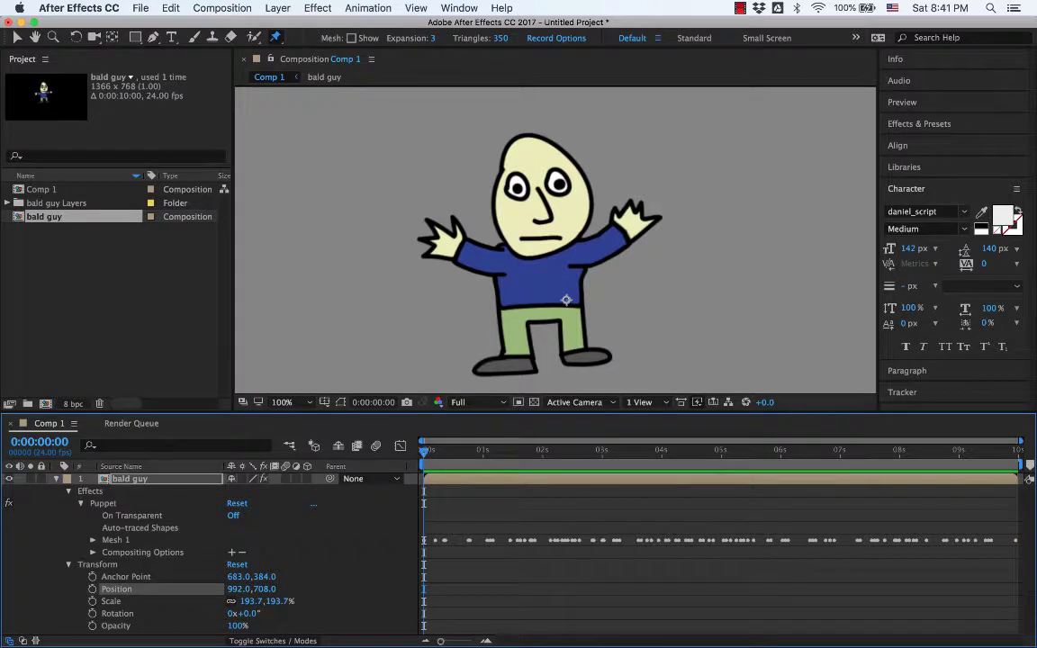
{"action": "left_click", "coordinate": [92, 588]}
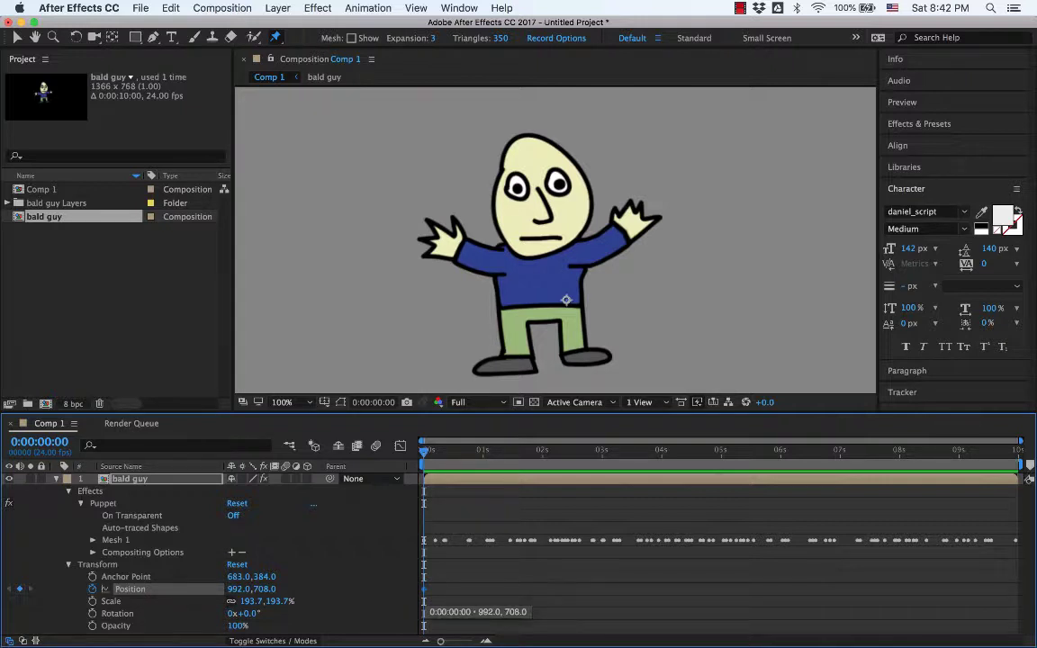
{"action": "key", "text": "space"}
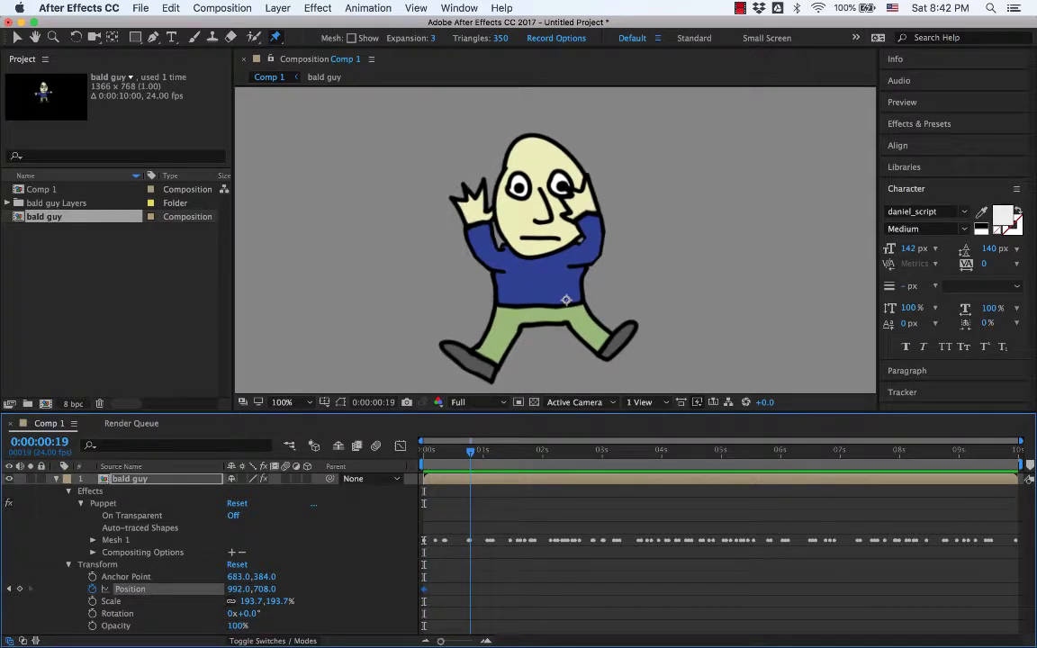
Step: Add Position keyframes for the bald guy layer at 0:00:00:19 and 0:00:01:13, keeping the character in place
{"action": "key", "text": "alt+shift+p"}
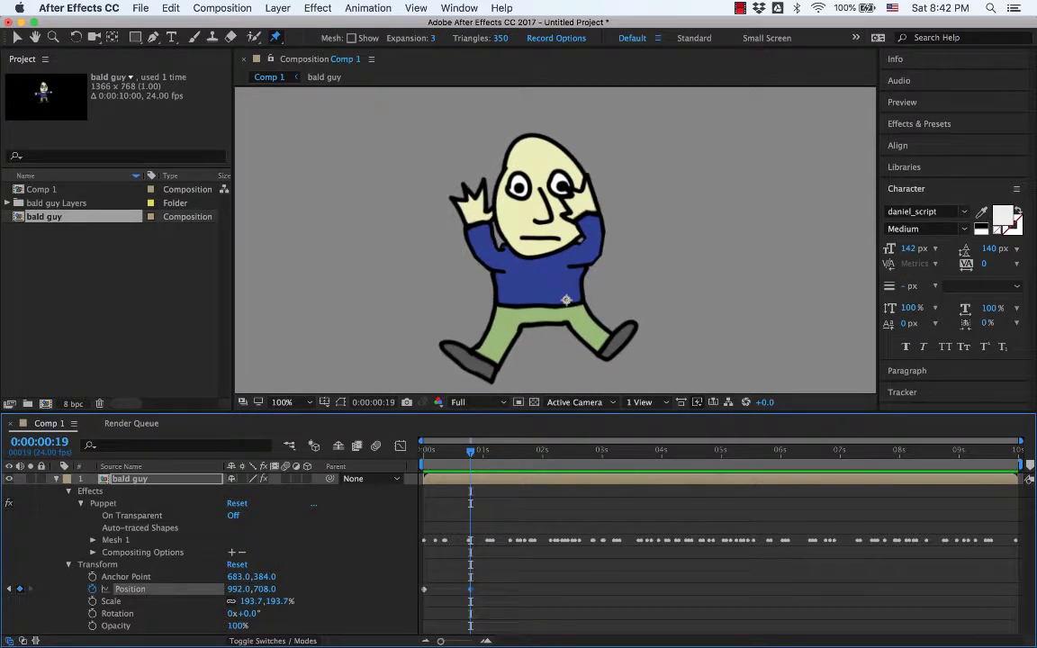
{"action": "key", "text": "space"}
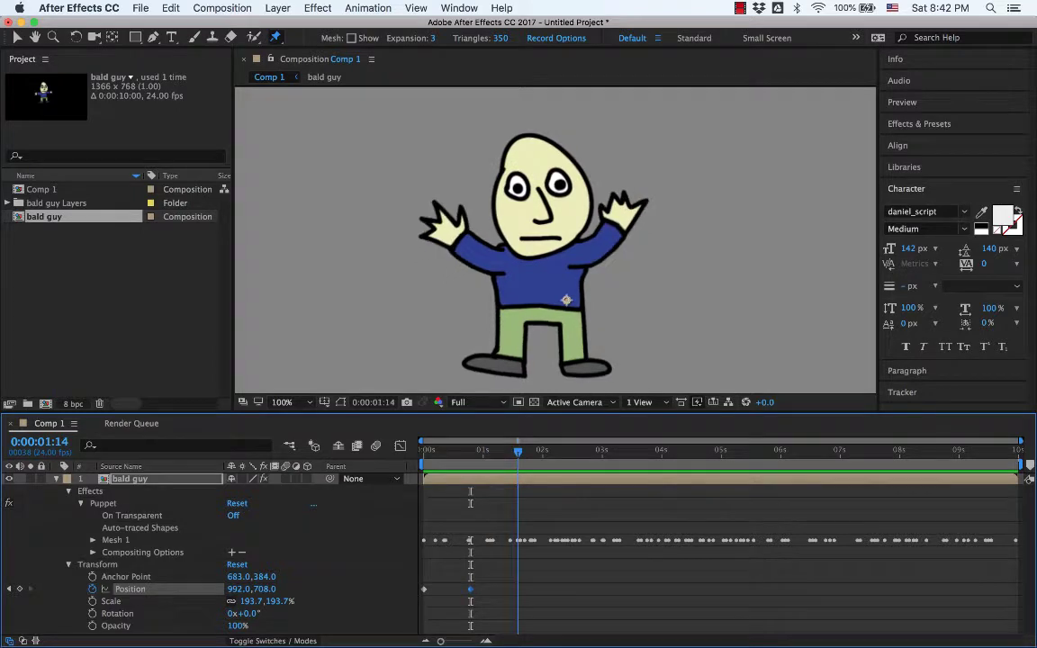
{"action": "key", "text": "space"}
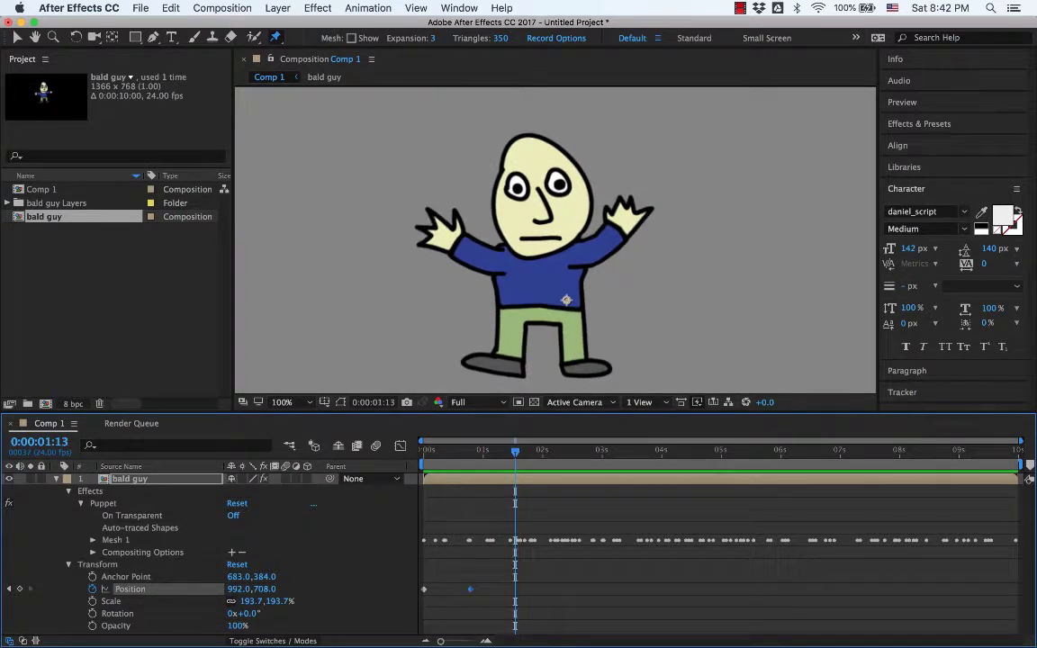
{"action": "key", "text": "alt+shift+p"}
Step: Add unchanged Position keyframes for the bald guy layer at 0:00:02:02 and 0:00:02:22
{"action": "key", "text": "space"}
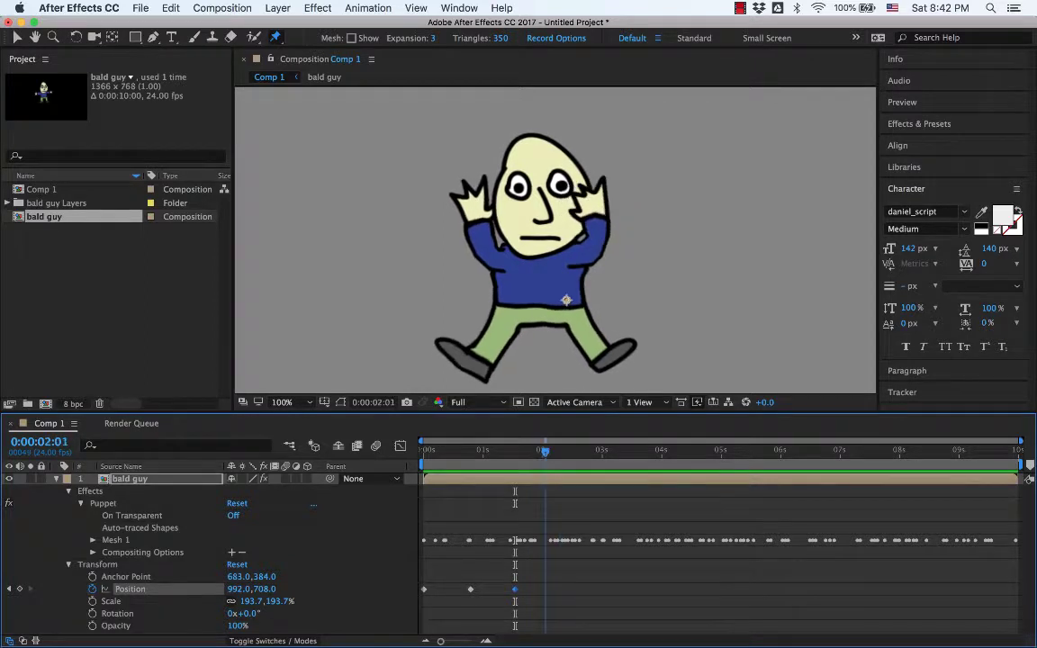
{"action": "key", "text": "space"}
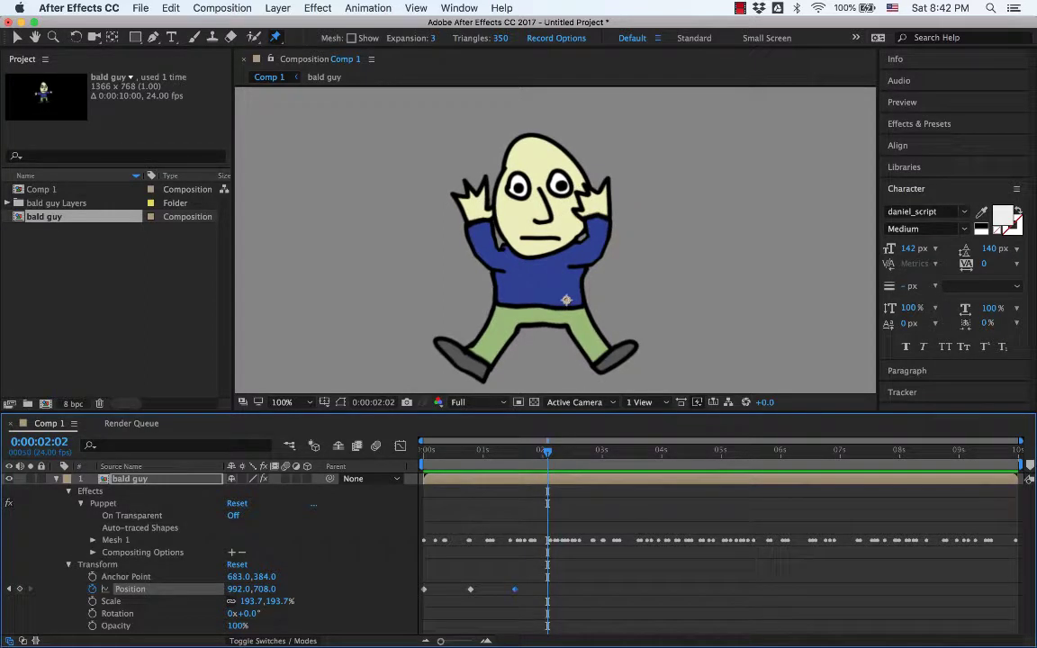
{"action": "key", "text": "alt+p"}
{"action": "key", "text": "space"}
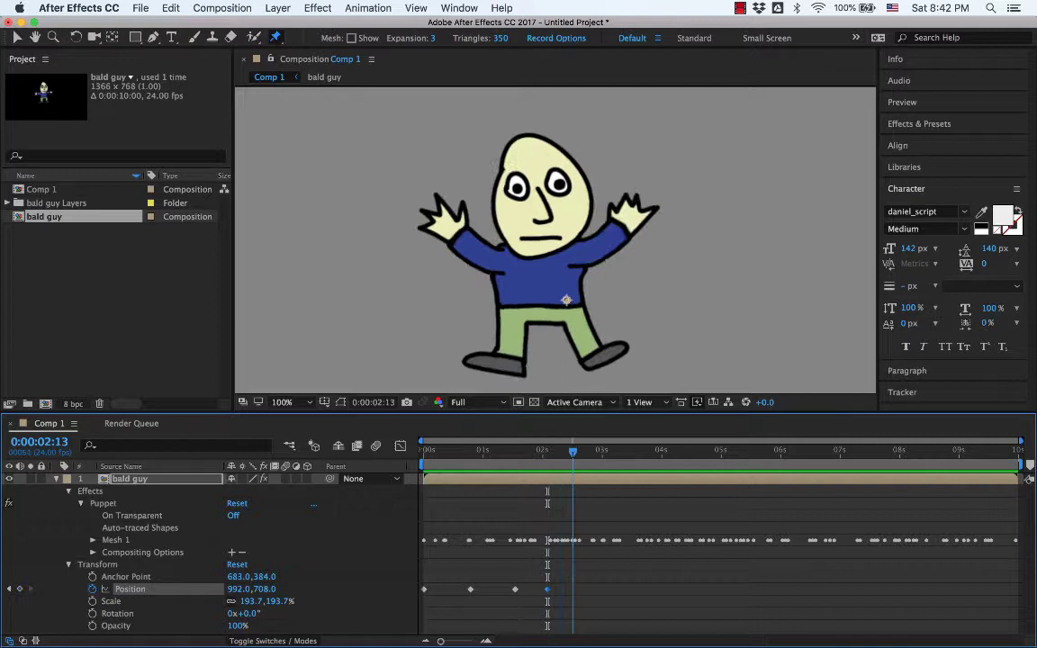
{"action": "key", "text": "space"}
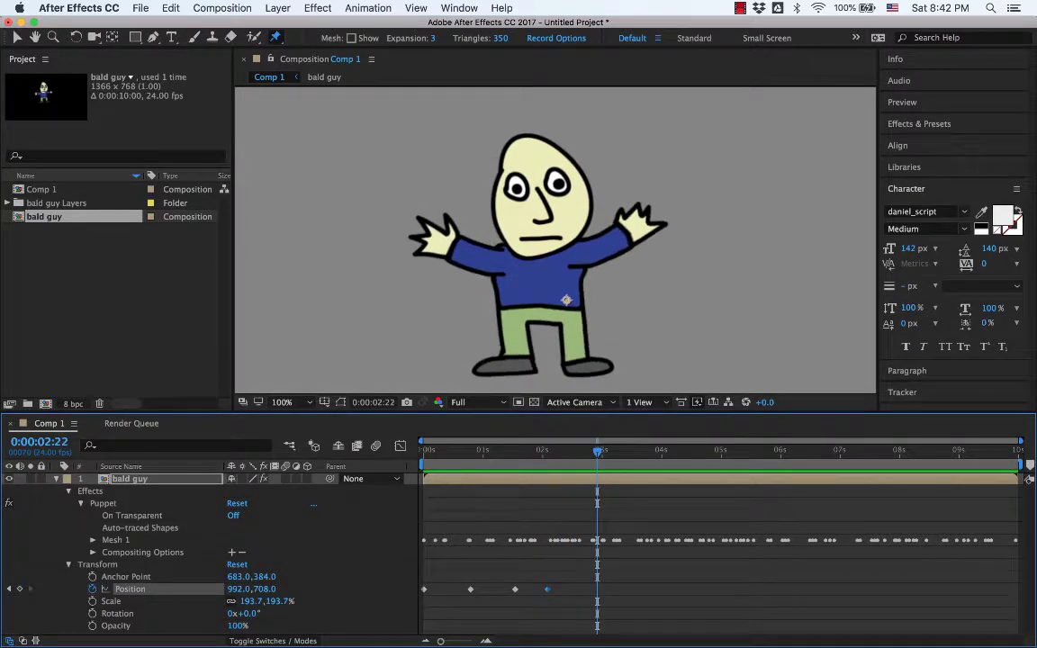
{"action": "key", "text": "alt+shift+p"}
Step: Shorten the work area so it ends at about 3 seconds, just after the last Position keyframe
{"action": "mouse_move", "coordinate": [596, 451]}
{"action": "left_mouse_down"}
{"action": "mouse_move", "coordinate": [423, 451]}
{"action": "mouse_move", "coordinate": [595, 449]}
{"action": "left_mouse_up"}
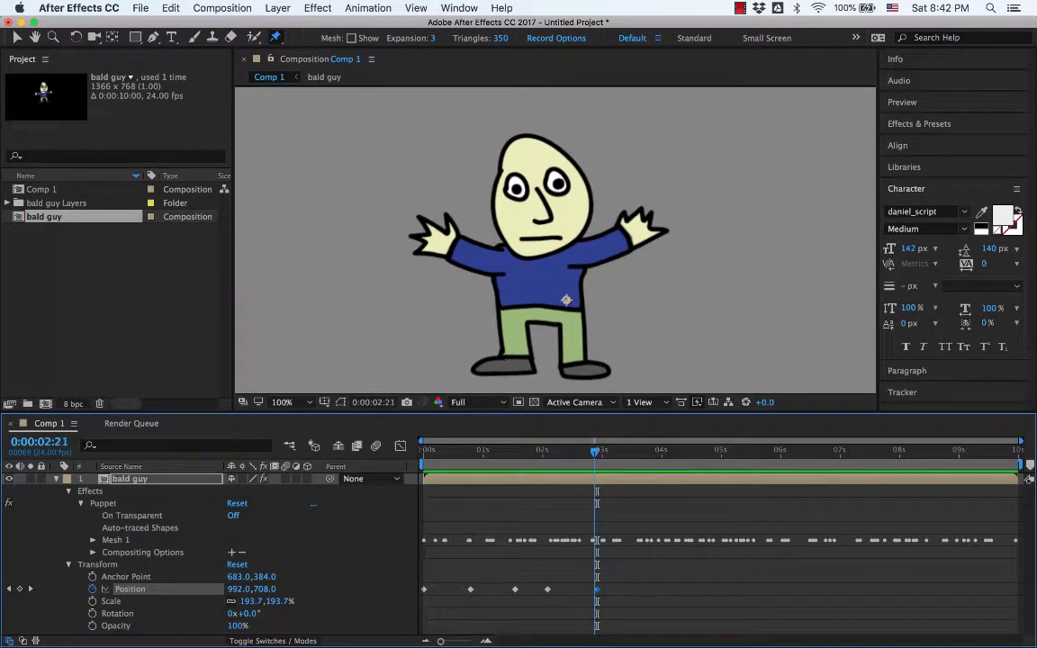
{"action": "key", "text": "Page_Down"}
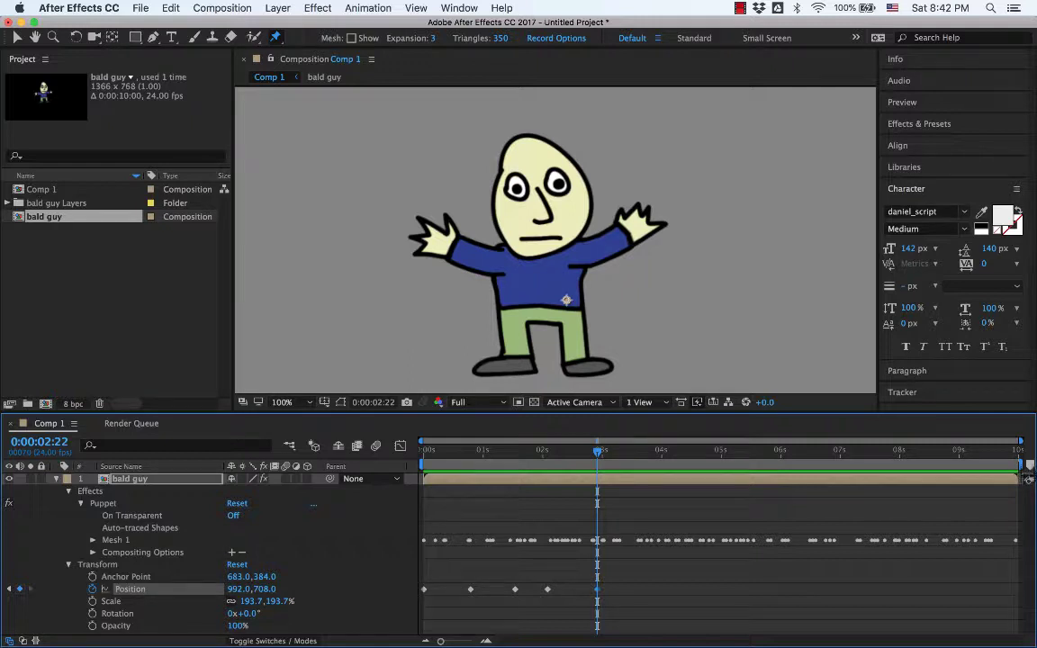
{"action": "left_click_drag", "start_coordinate": [1027, 468], "coordinate": [612, 484]}
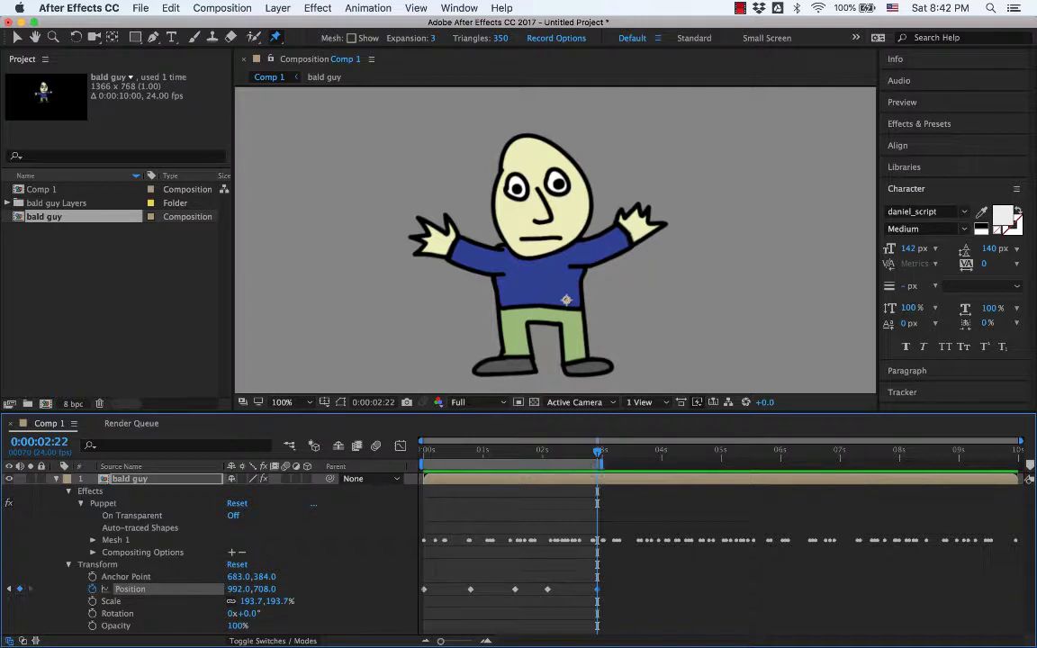
Step: Preview the shortened work area from the first frame to check the limb motion against the Position keyframes
{"action": "key", "text": "space"}
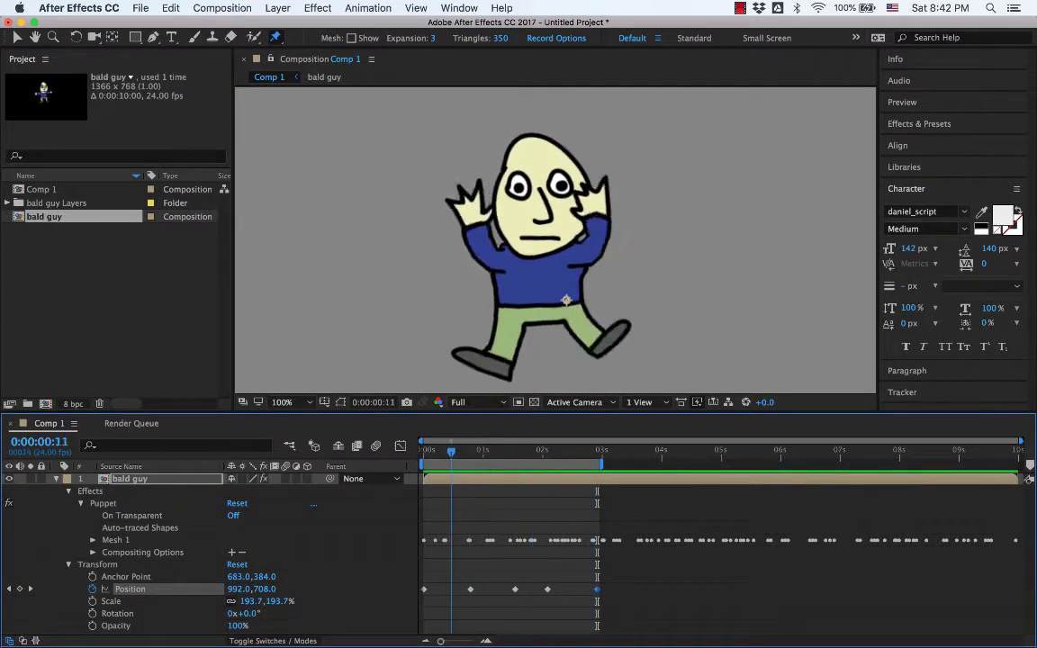
{"action": "left_click", "coordinate": [423, 452]}
{"action": "key", "text": "space"}
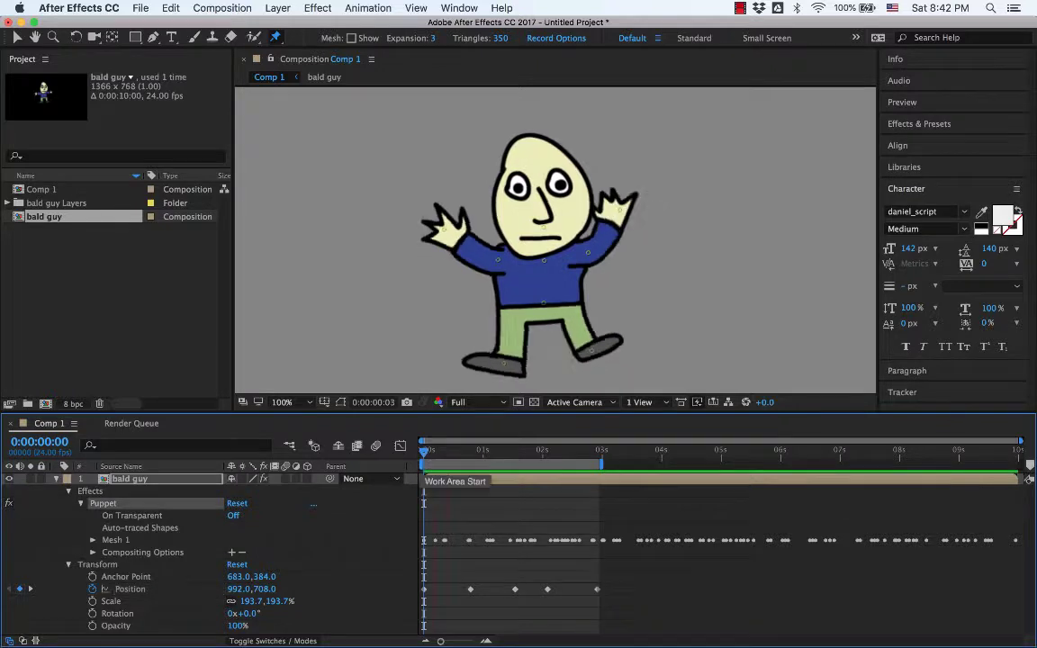
{"action": "key", "text": "space"}
{"action": "key", "text": "space"}
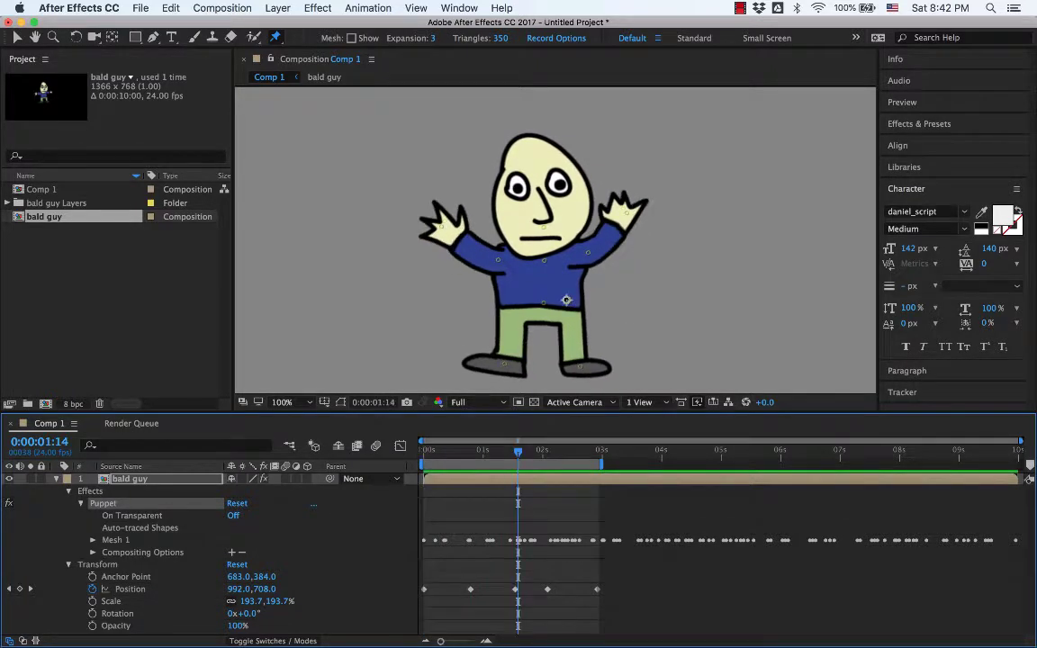
{"action": "key", "text": "space"}
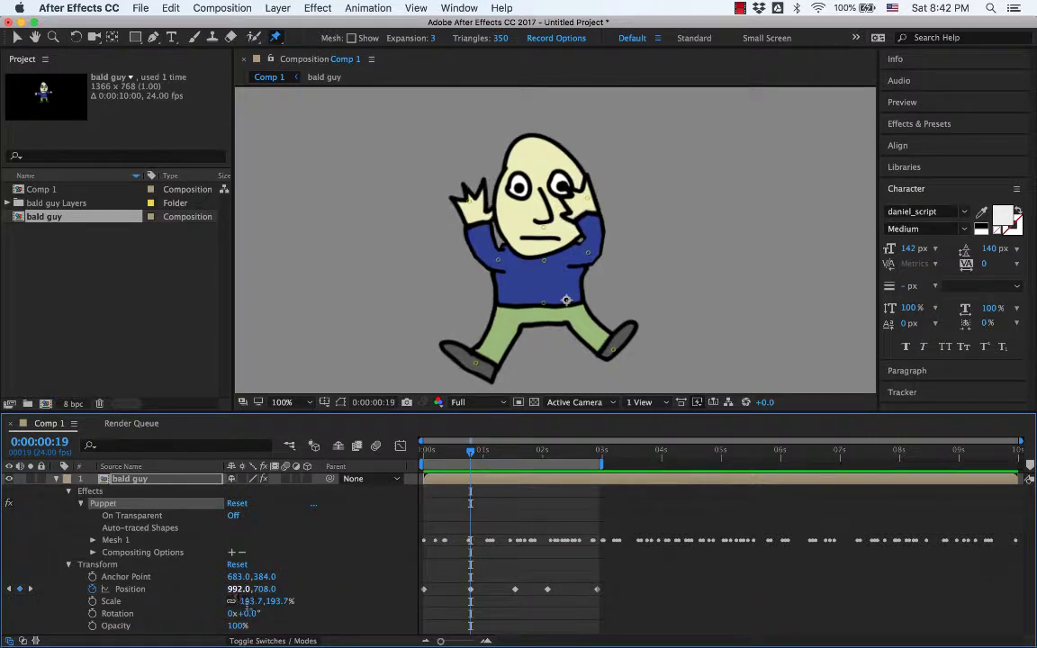
Step: Raise the bald guy layer in the composition at 0:00:00:09 to a Position of about 990, 594
{"action": "key", "text": "space"}
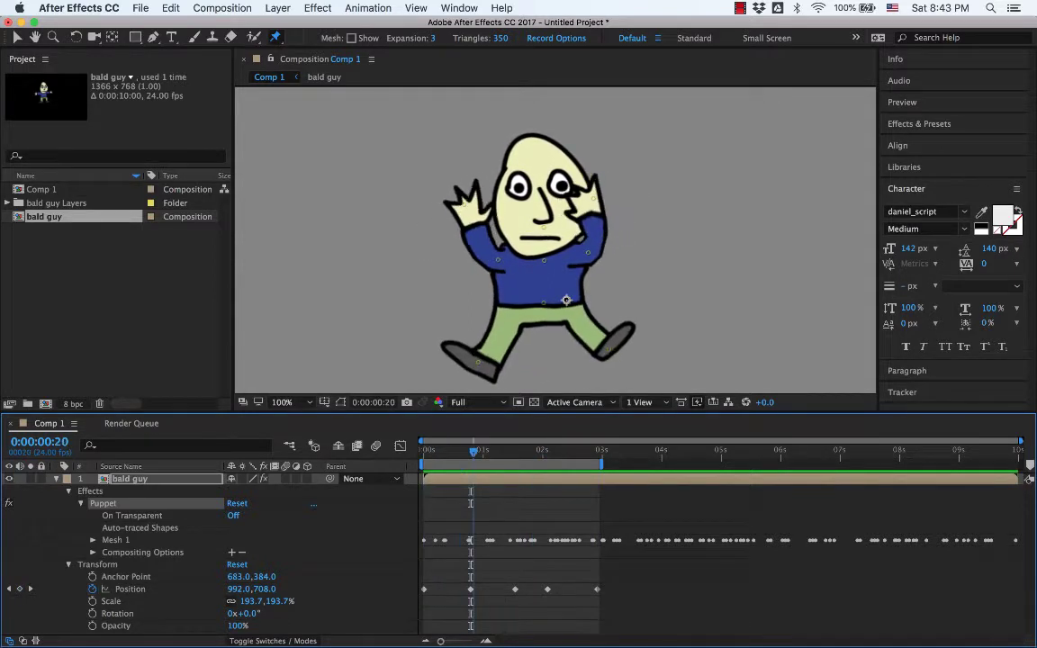
{"action": "key", "text": "space"}
{"action": "key", "text": "space"}
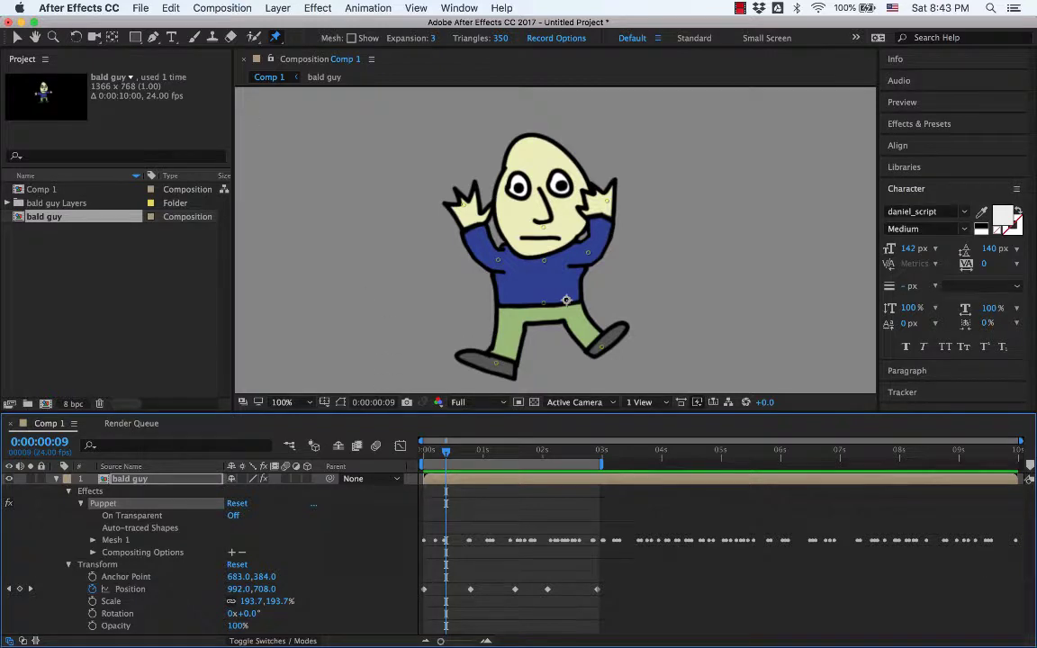
{"action": "key", "text": "v"}
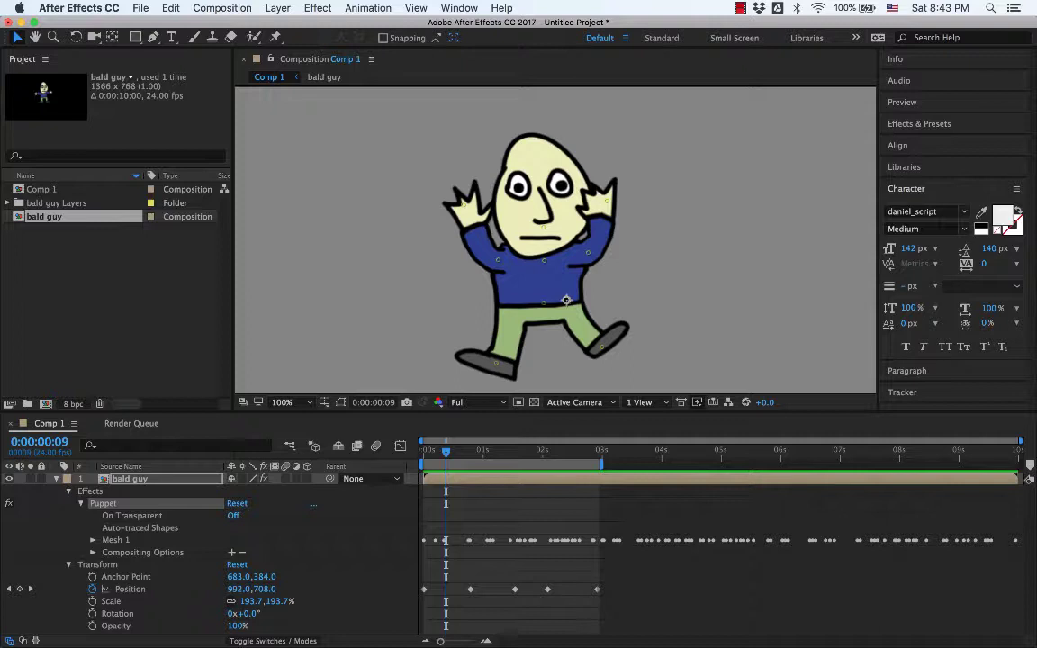
{"action": "left_click_drag", "start_coordinate": [566, 299], "coordinate": [565, 245]}
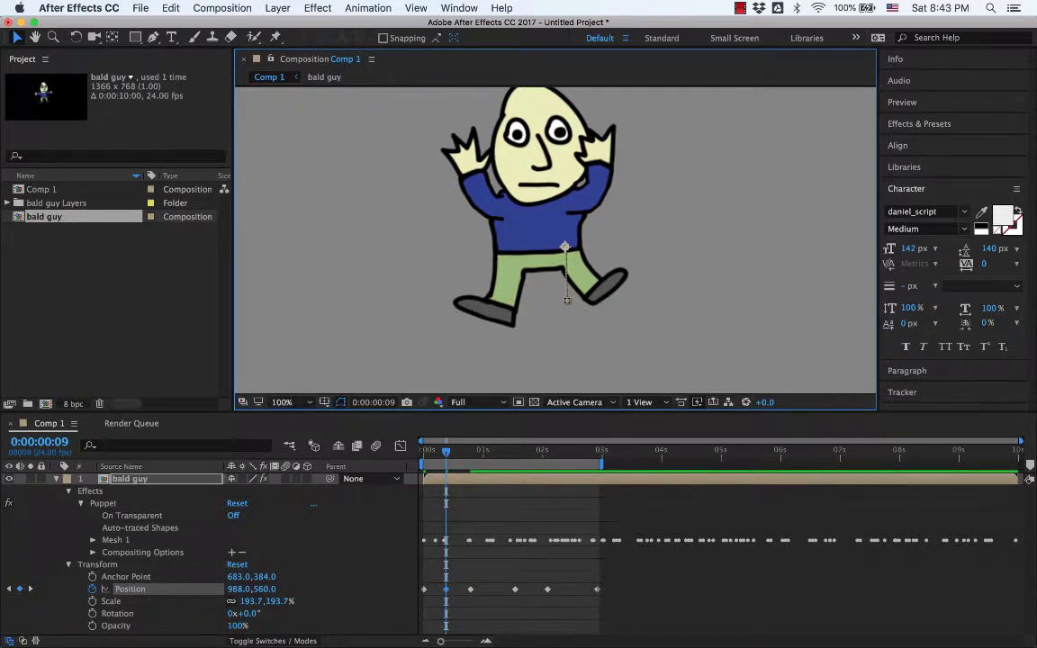
{"action": "left_click_drag", "start_coordinate": [565, 245], "coordinate": [565, 259]}
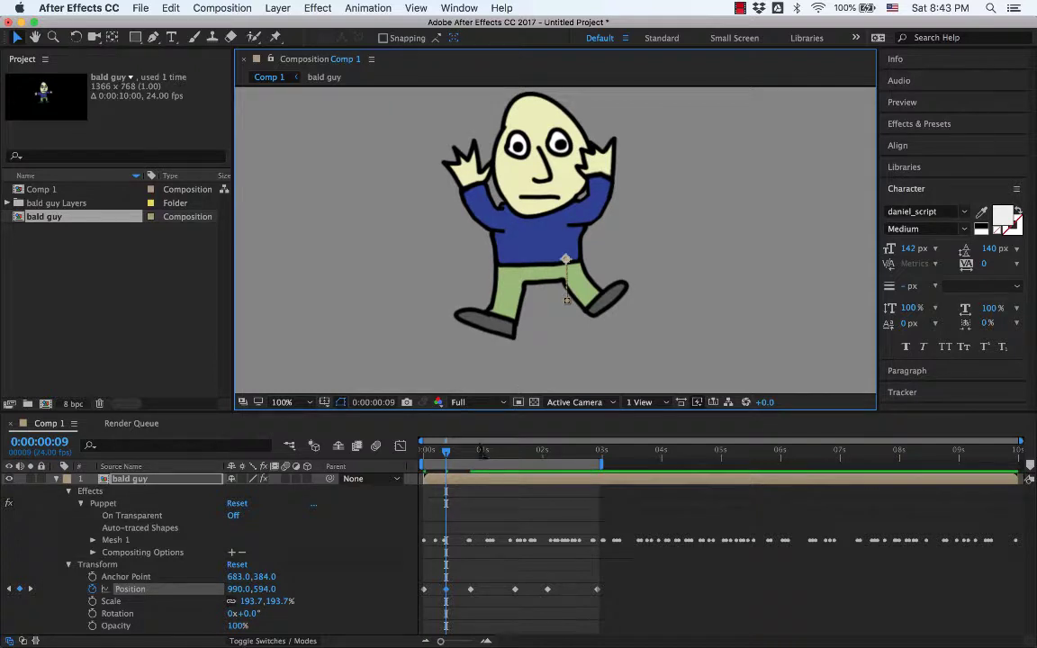
Step: Check the jump, then lower the bald guy layer at 0:00:00:09 to a Position of about 994, 664
{"action": "mouse_move", "coordinate": [446, 451]}
{"action": "left_mouse_down"}
{"action": "mouse_move", "coordinate": [423, 451]}
{"action": "mouse_move", "coordinate": [453, 451]}
{"action": "left_mouse_up"}
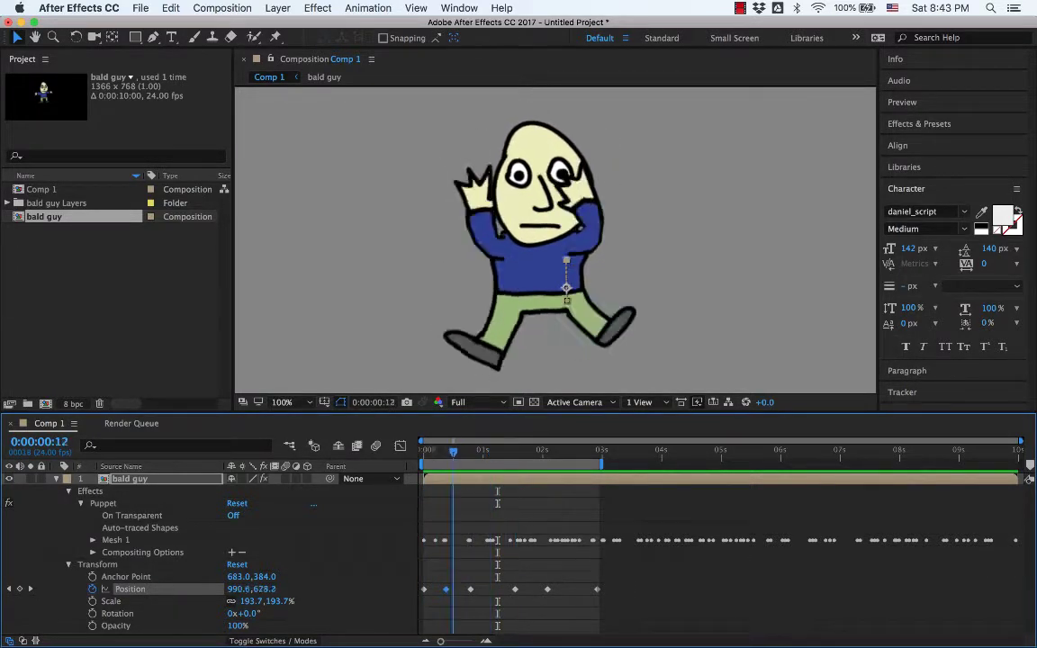
{"action": "key", "text": "space"}
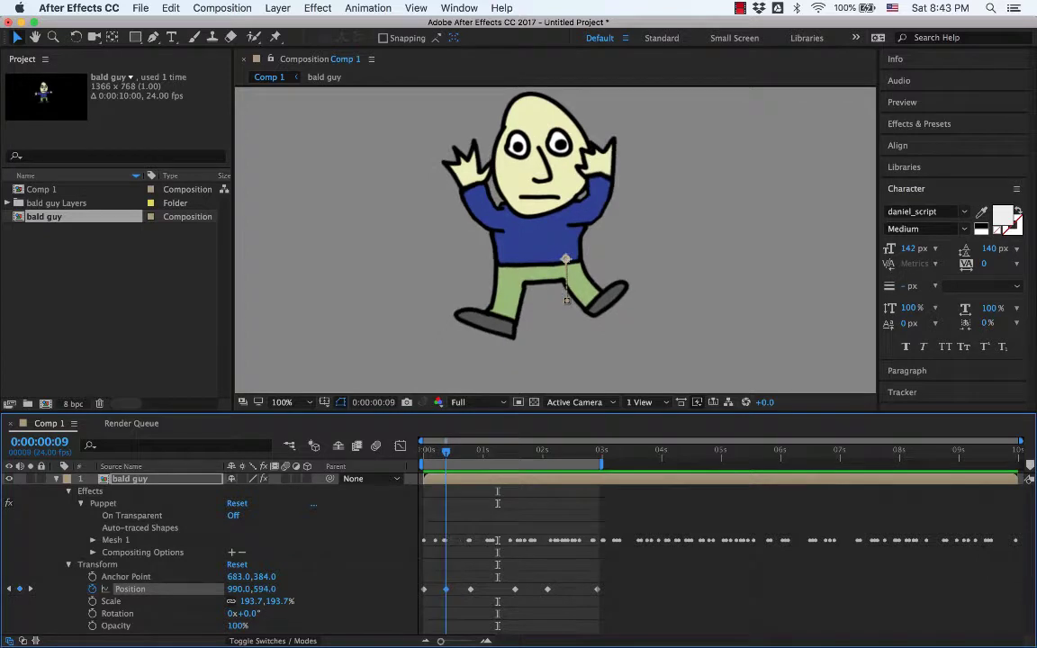
{"action": "left_click_drag", "start_coordinate": [541, 246], "coordinate": [543, 272]}
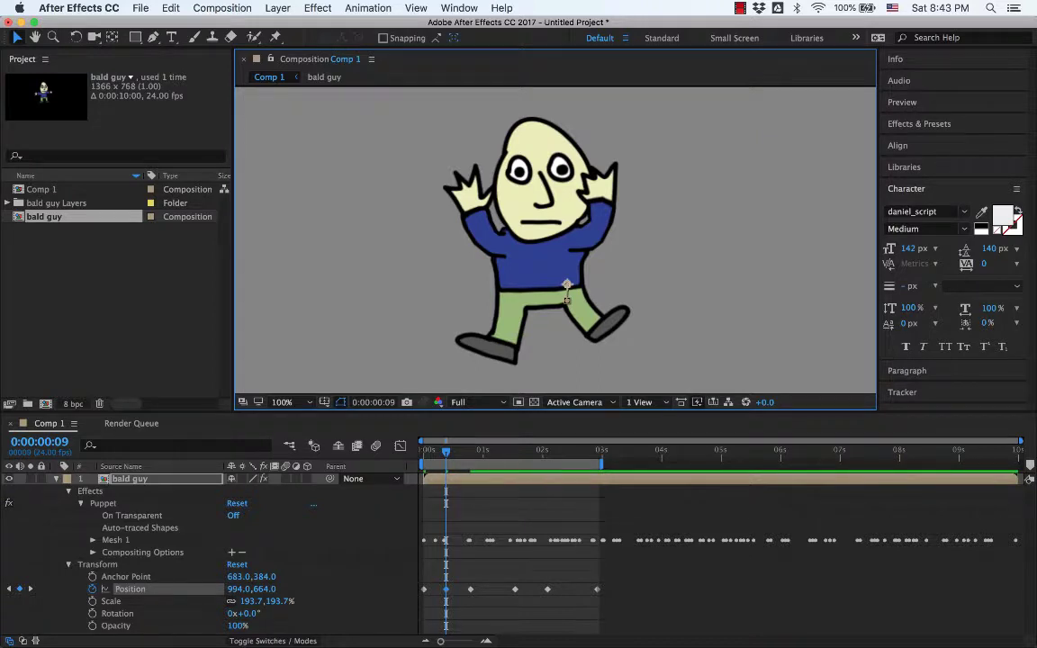
{"action": "left_click", "coordinate": [238, 589]}
{"action": "key", "text": "Return"}
Step: Step frame by frame through the character's rise between the first frame and 0:00:00:09
{"action": "key", "text": "Home"}
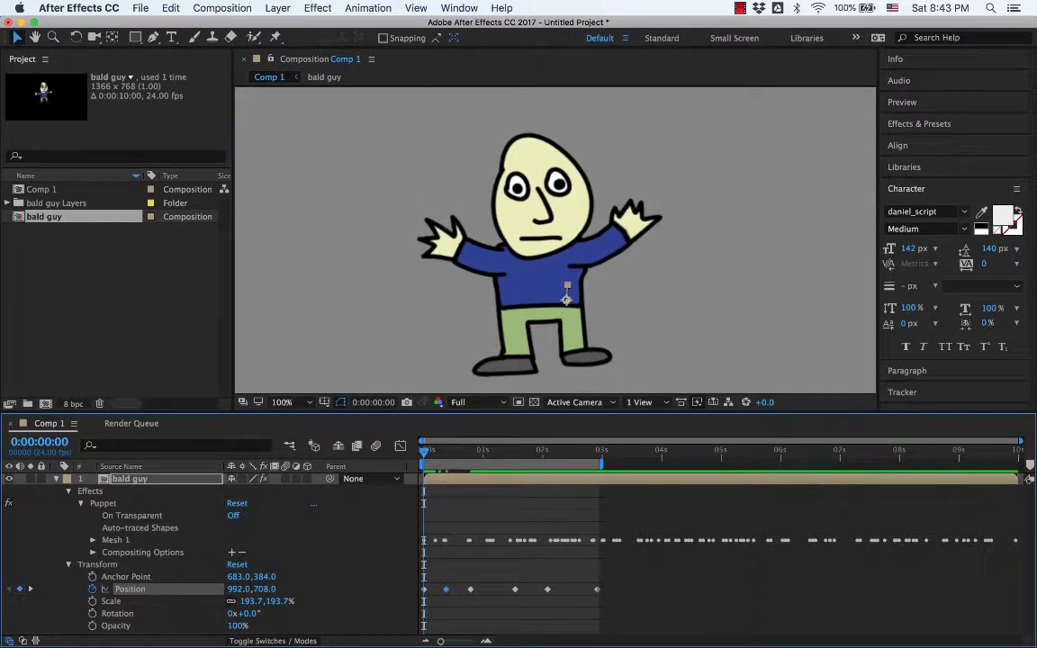
{"action": "key", "text": "Page_Down"}
{"action": "key", "text": "Page_Down"}
{"action": "key", "text": "Page_Down"}
{"action": "key", "text": "Page_Down"}
{"action": "key", "text": "Page_Down"}
{"action": "key", "text": "Page_Down"}
{"action": "key", "text": "Page_Down"}
{"action": "key", "text": "Page_Down"}
{"action": "key", "text": "Page_Down"}
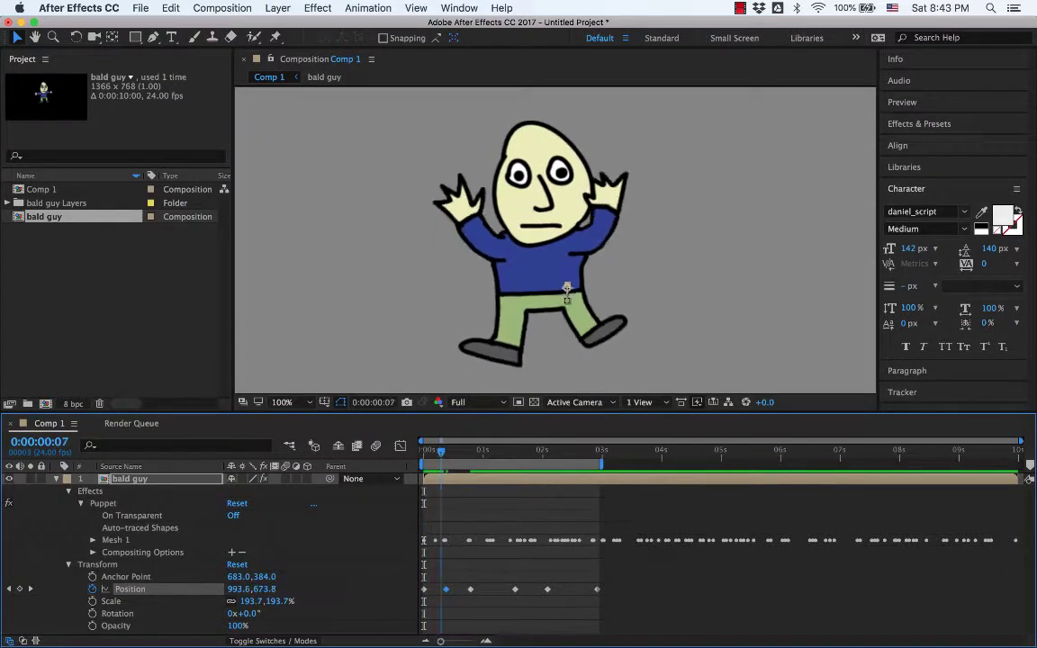
{"action": "key", "text": "Page_Up"}
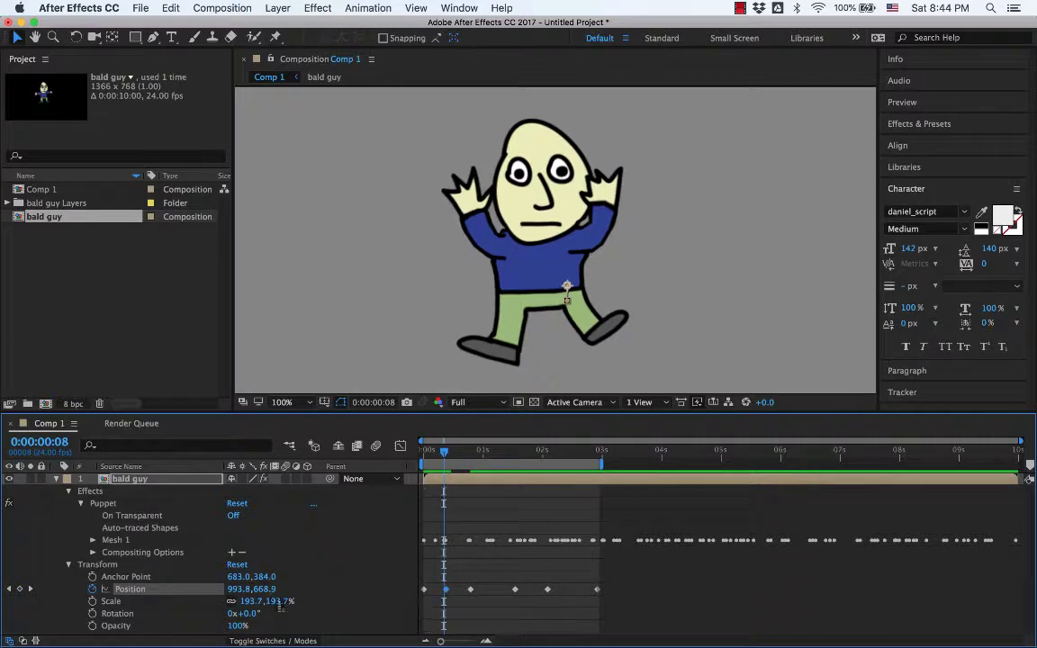
{"action": "key", "text": "Page_Up"}
{"action": "key", "text": "Page_Up"}
{"action": "key", "text": "Page_Up"}
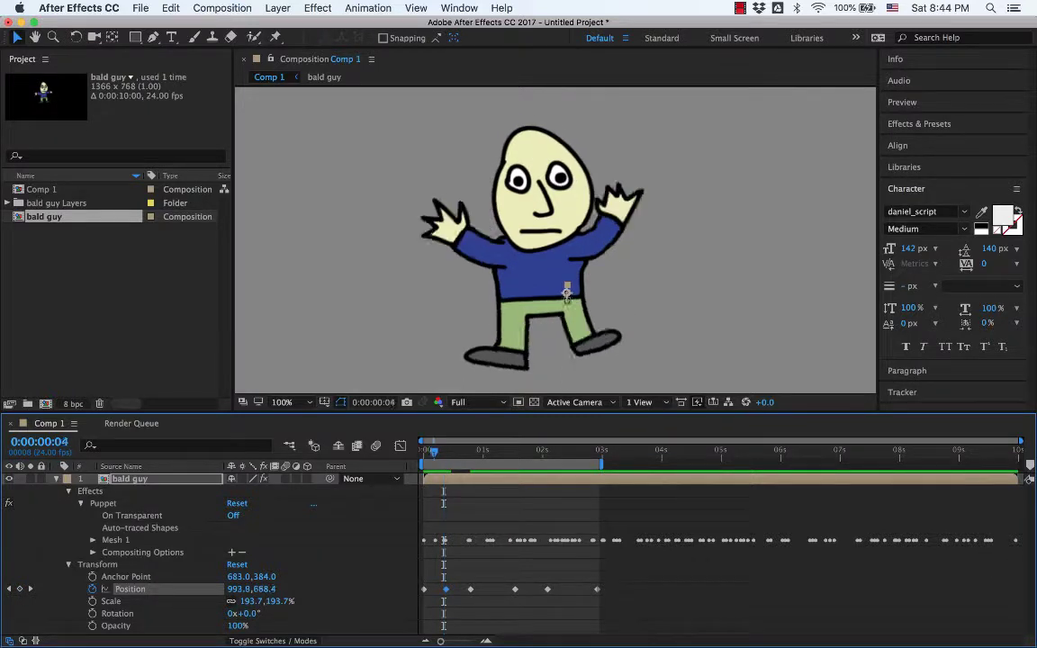
{"action": "key", "text": "Page_Down"}
{"action": "key", "text": "Page_Down"}
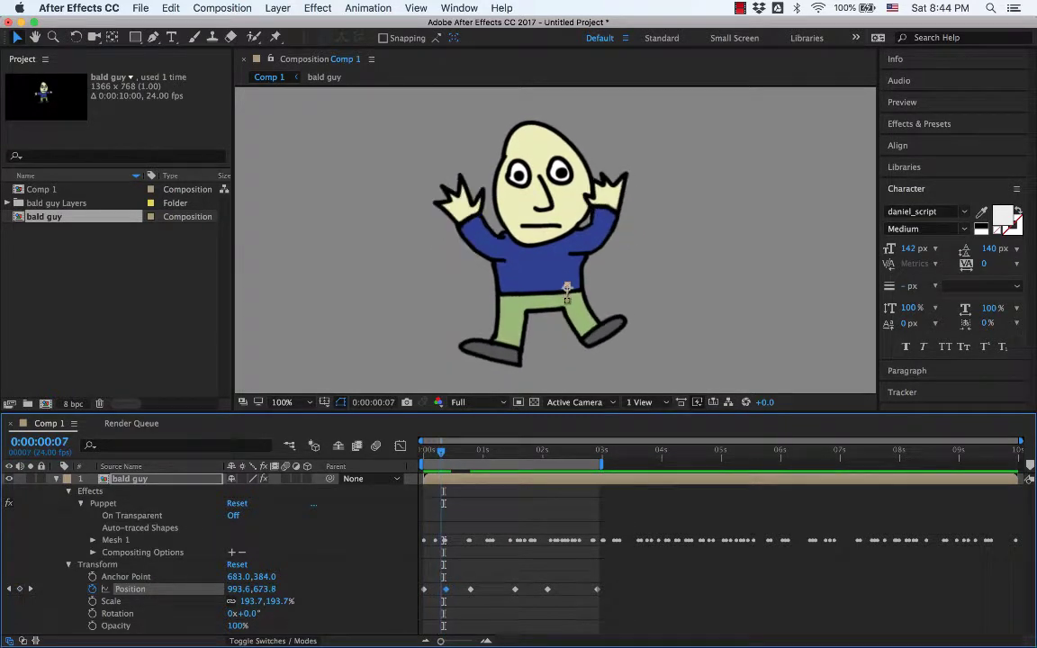
{"action": "key", "text": "Page_Down"}
{"action": "key", "text": "Page_Down"}
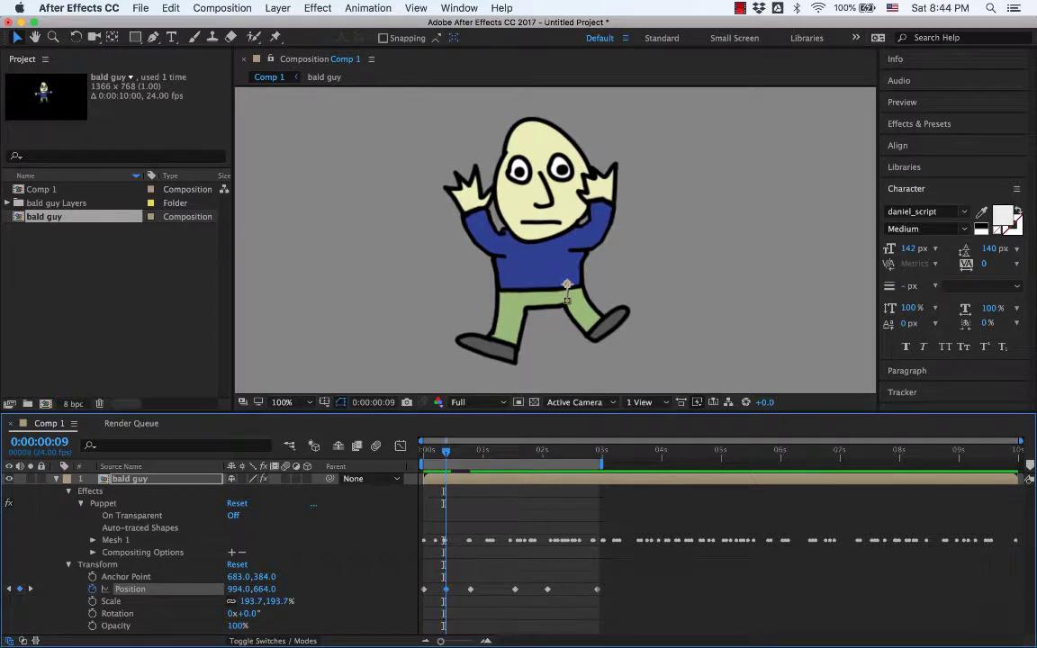
Step: Advance to 0:00:01:04 and set the bald guy layer's vertical Position to 664
{"action": "key", "text": "space"}
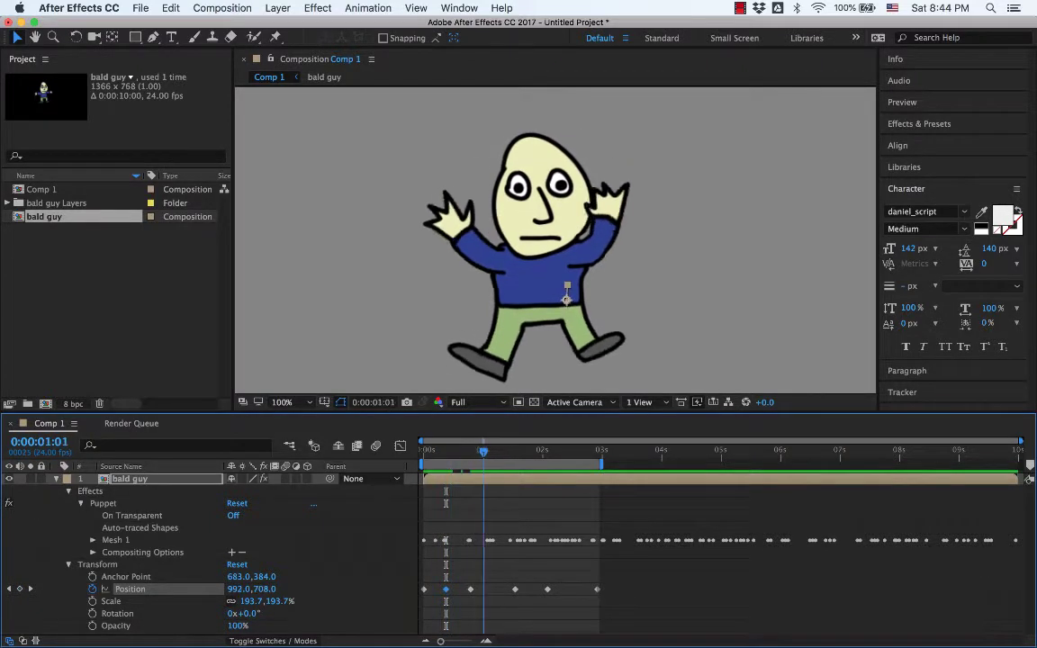
{"action": "key", "text": "space"}
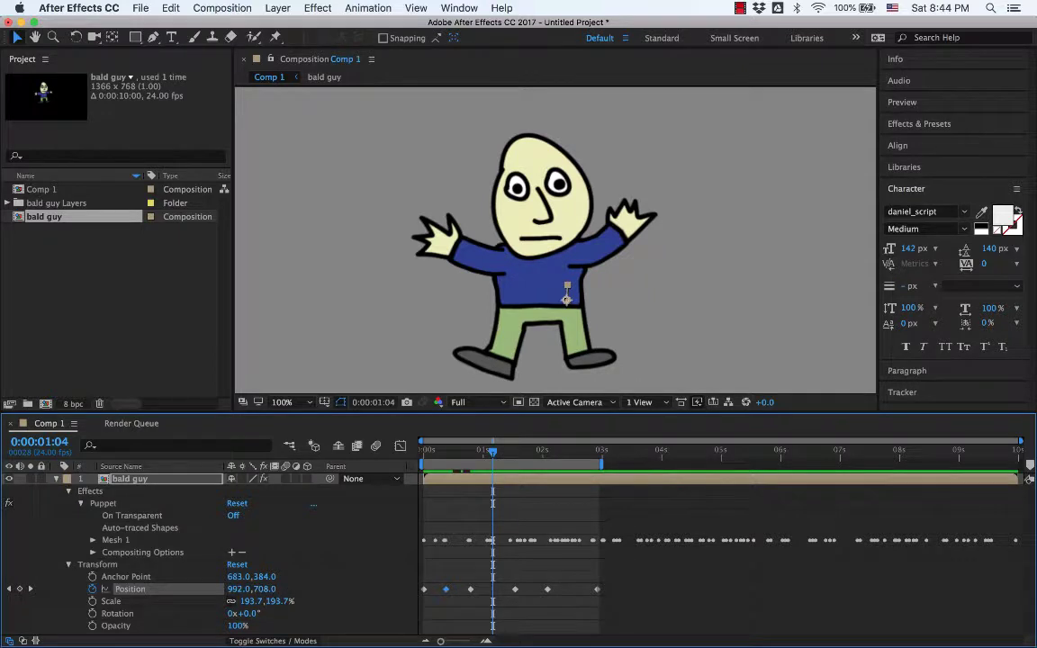
{"action": "left_click", "coordinate": [266, 589]}
{"action": "type", "text": "664"}
{"action": "key", "text": "Return"}
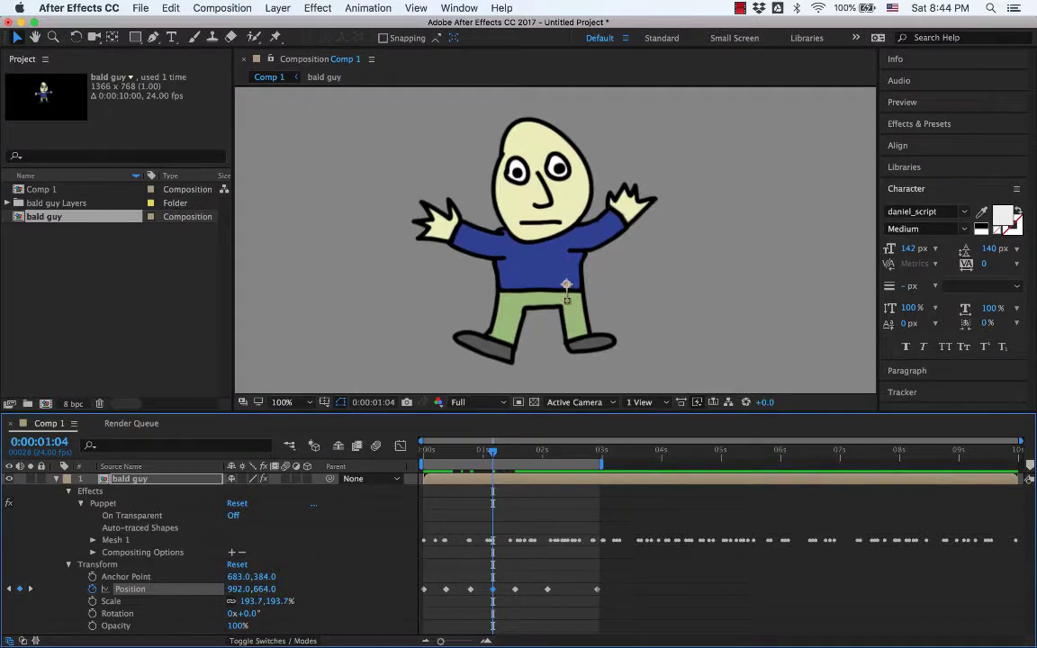
Step: Set the bald guy layer's vertical Position to 664 at 0:00:01:20
{"action": "left_click", "coordinate": [532, 451]}
{"action": "left_click", "coordinate": [265, 589]}
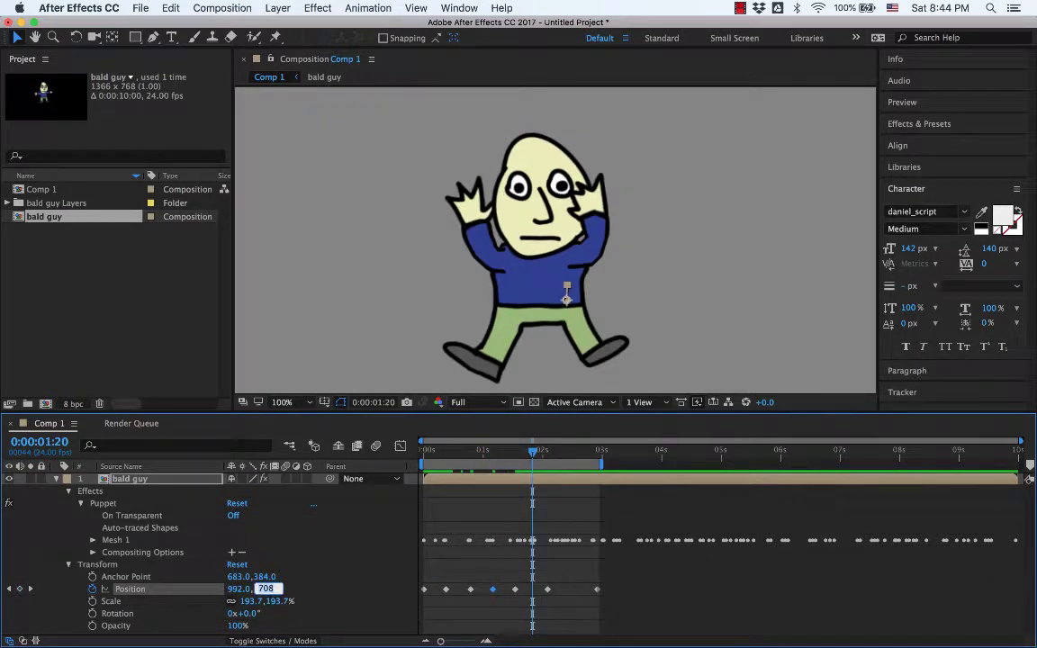
{"action": "type", "text": "664"}
{"action": "key", "text": "Return"}
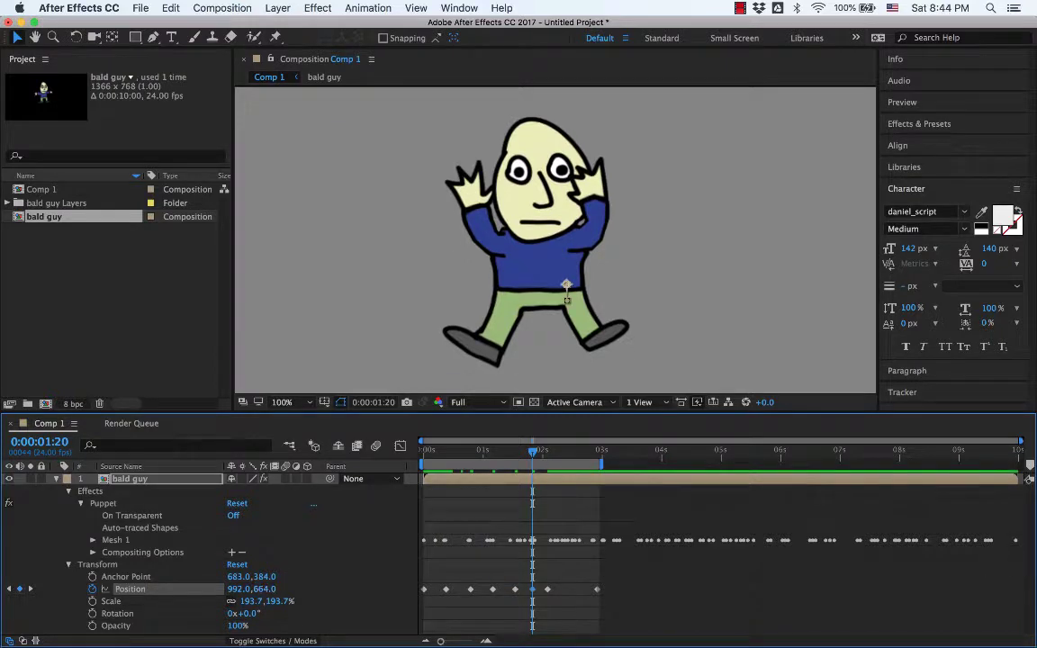
Step: Set the bald guy layer's vertical Position to 664 at 0:00:02:12 and return to the first frame
{"action": "left_click_drag", "start_coordinate": [532, 451], "coordinate": [572, 451]}
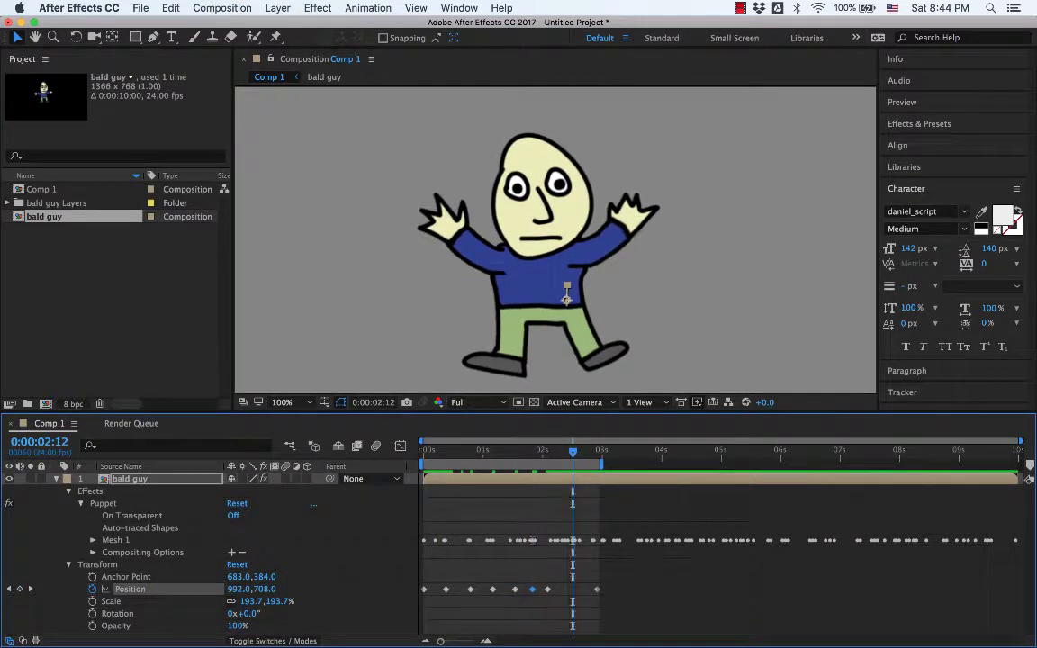
{"action": "left_click", "coordinate": [264, 588]}
{"action": "type", "text": "664"}
{"action": "key", "text": "Return"}
{"action": "key", "text": "Page_Up"}
{"action": "key", "text": "Page_Up"}
{"action": "key", "text": "Home"}
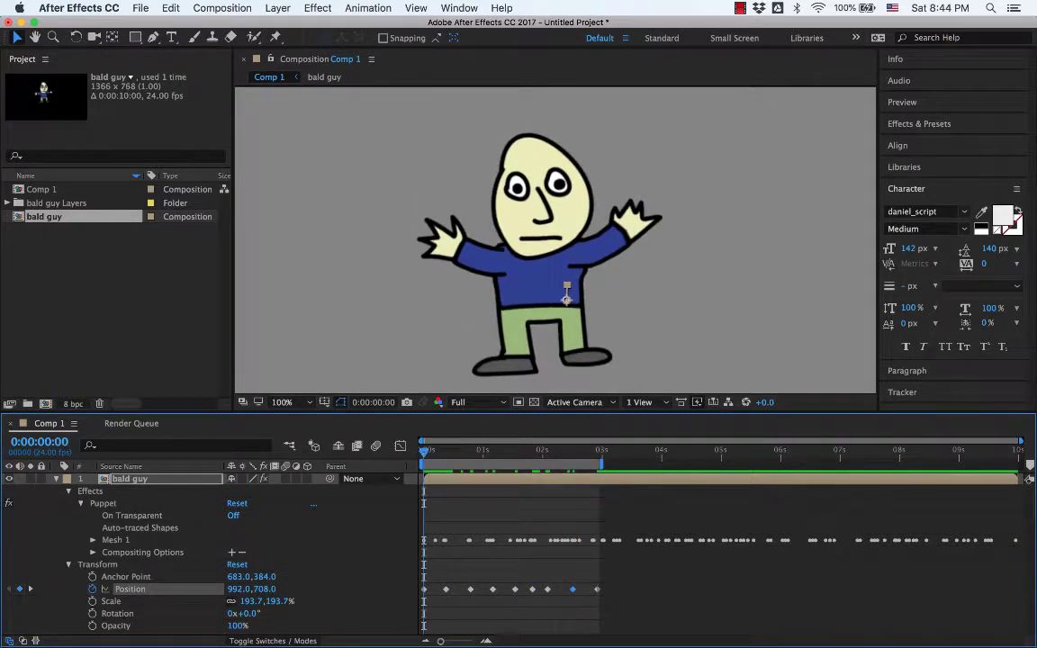
Step: Preview the bald guy's repeated jump and stop the playback
{"action": "key", "text": "space"}
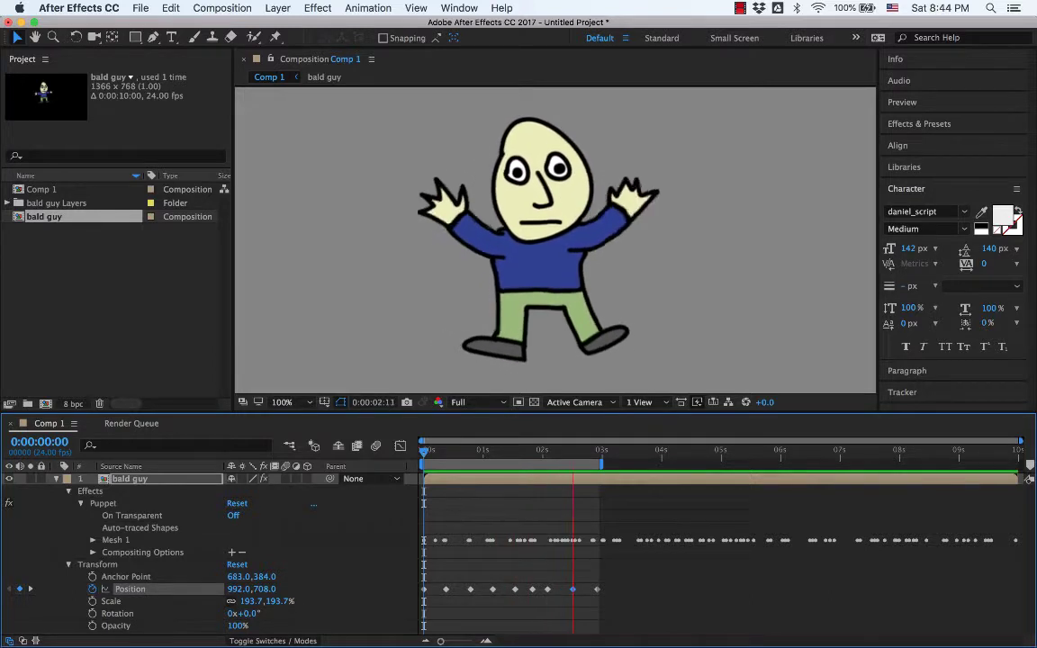
{"action": "key", "text": "space"}
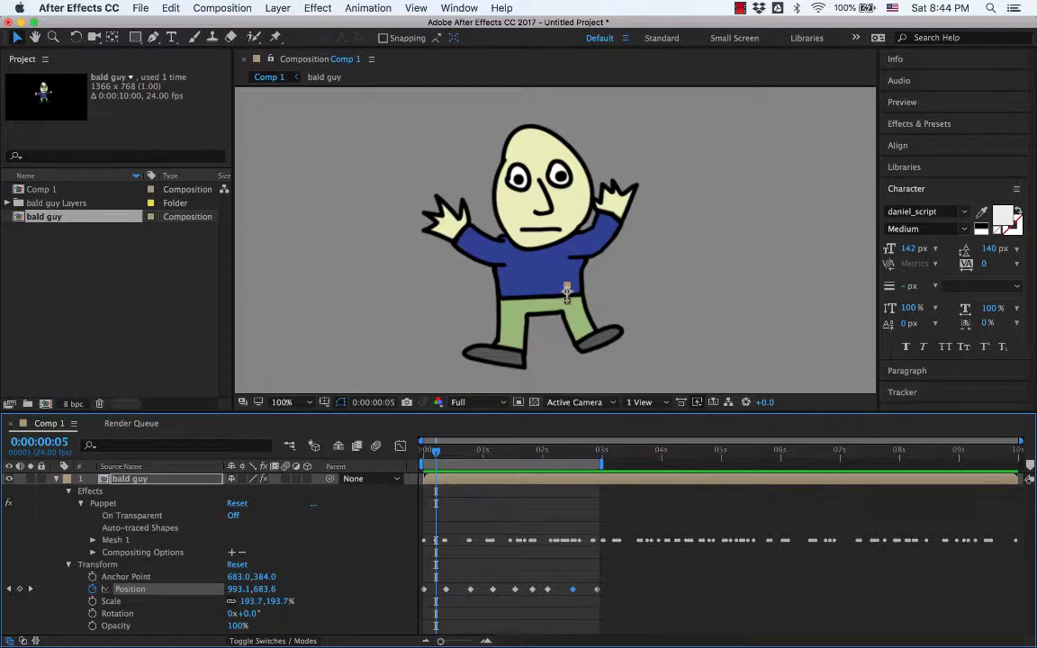
Step: Time-stretch the bald guy layer with a stretch factor of 50, holding the layer in-point in place
{"action": "left_click", "coordinate": [129, 478]}
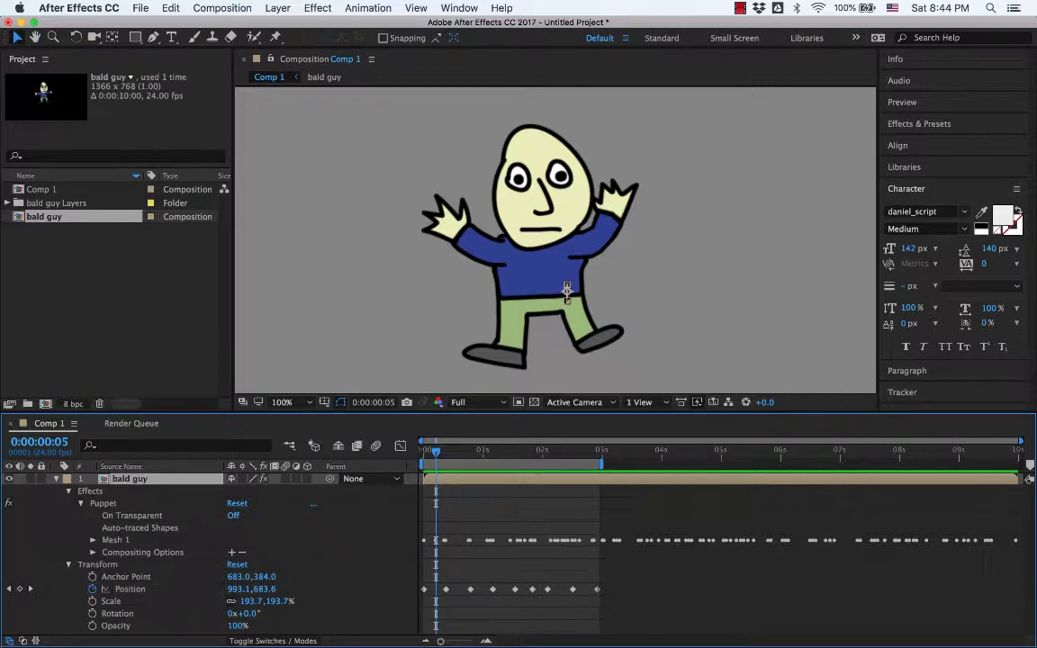
{"action": "right_click", "coordinate": [555, 290]}
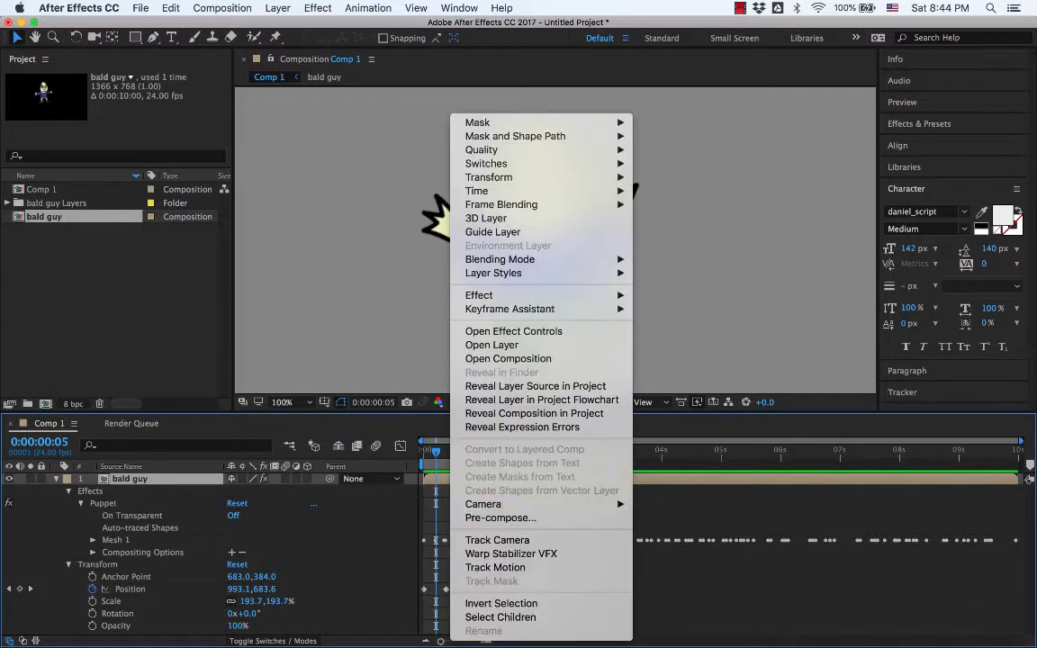
{"action": "key", "text": "Escape"}
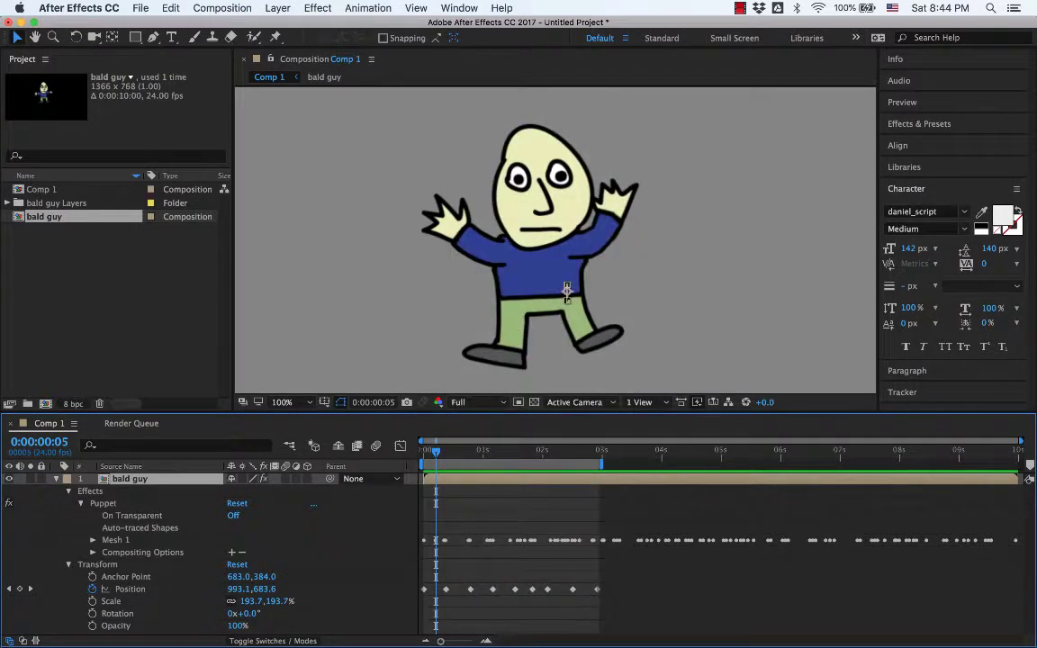
{"action": "right_click", "coordinate": [453, 479]}
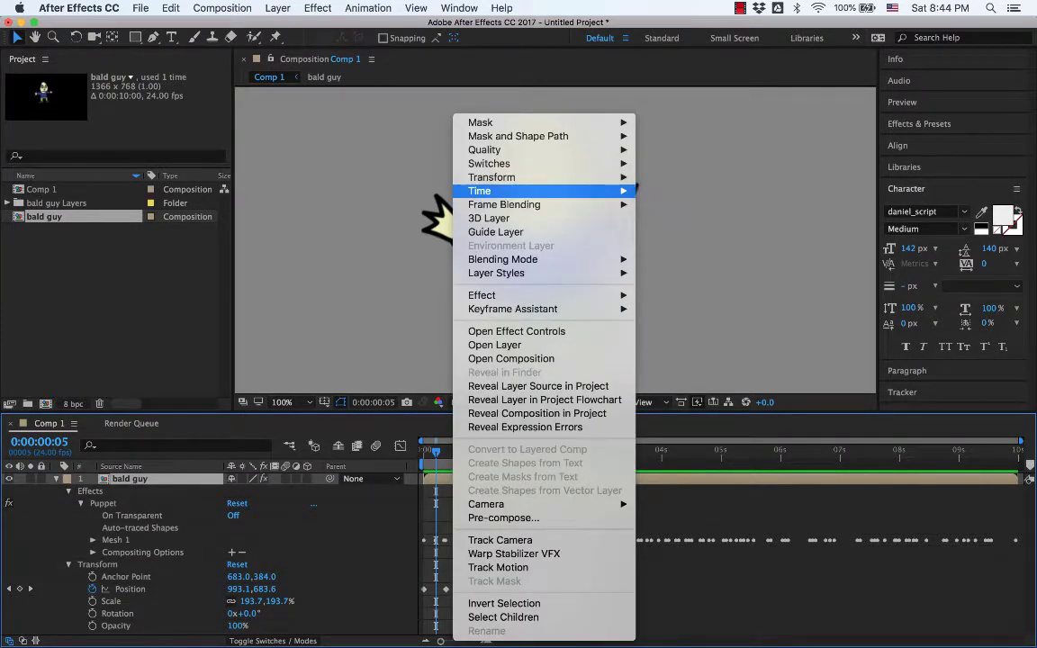
{"action": "mouse_move", "coordinate": [540, 191]}
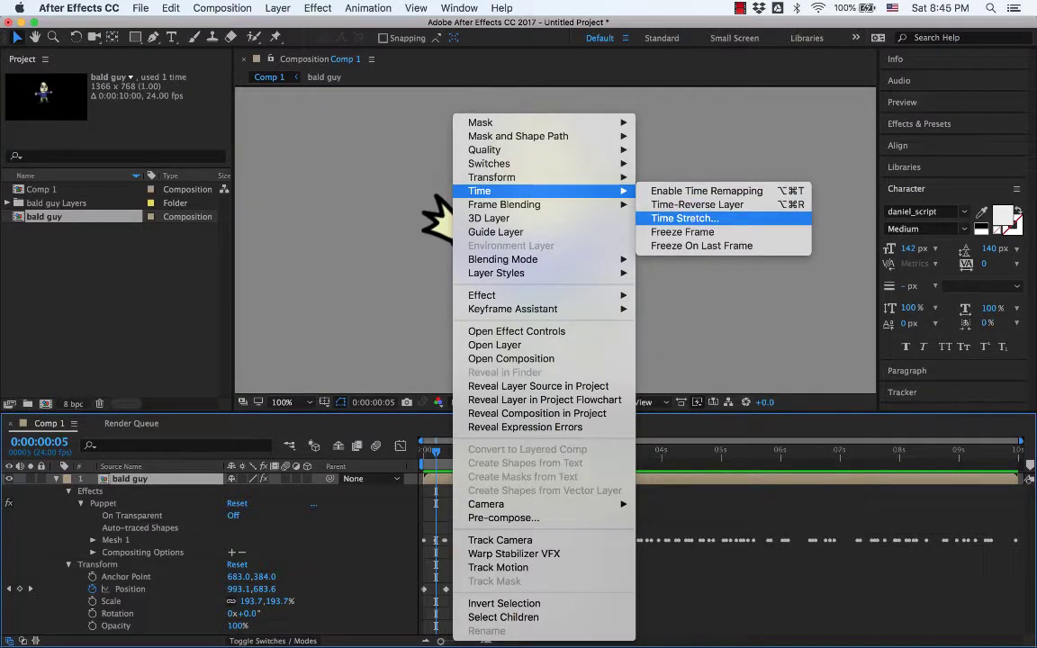
{"action": "left_click", "coordinate": [684, 218]}
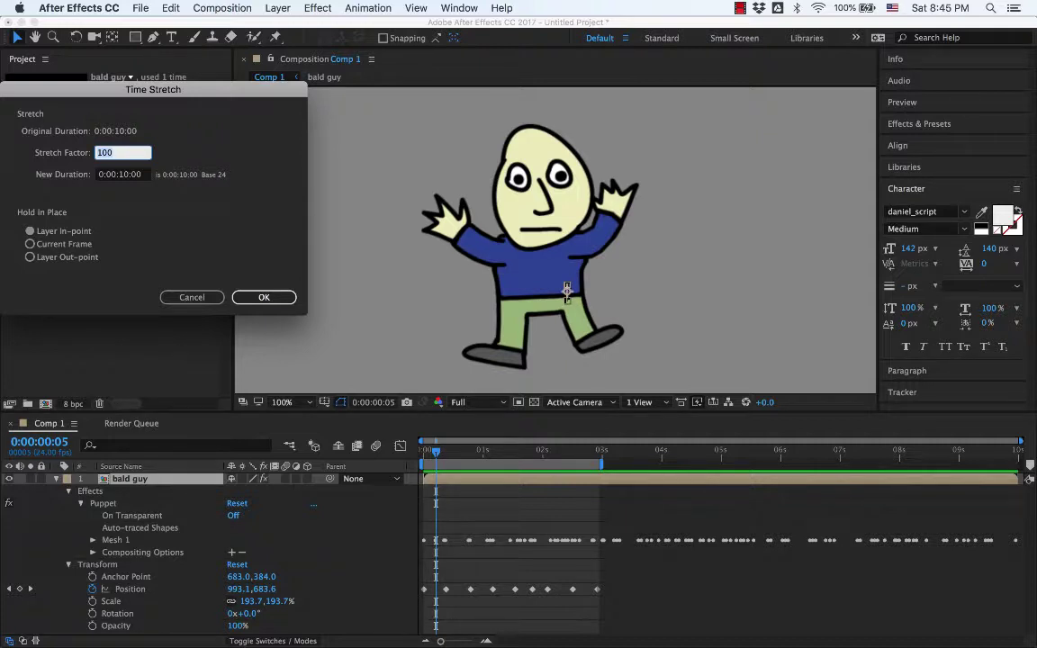
{"action": "type", "text": "50"}
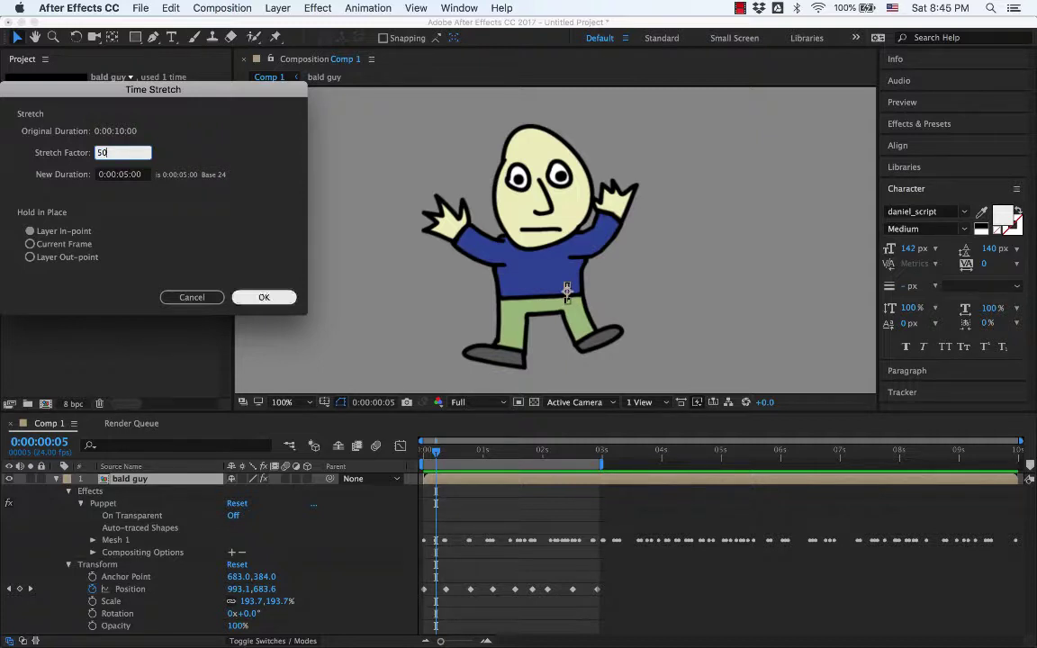
{"action": "key", "text": "Return"}
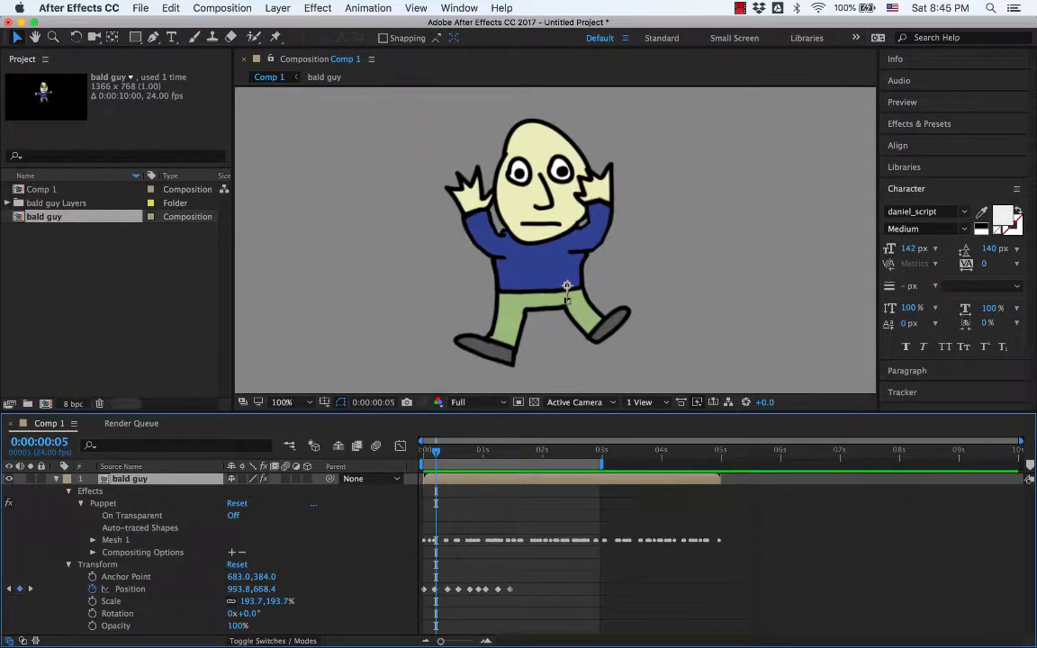
Step: Preview the time-stretched animation and undo the time stretch
{"action": "key", "text": "space"}
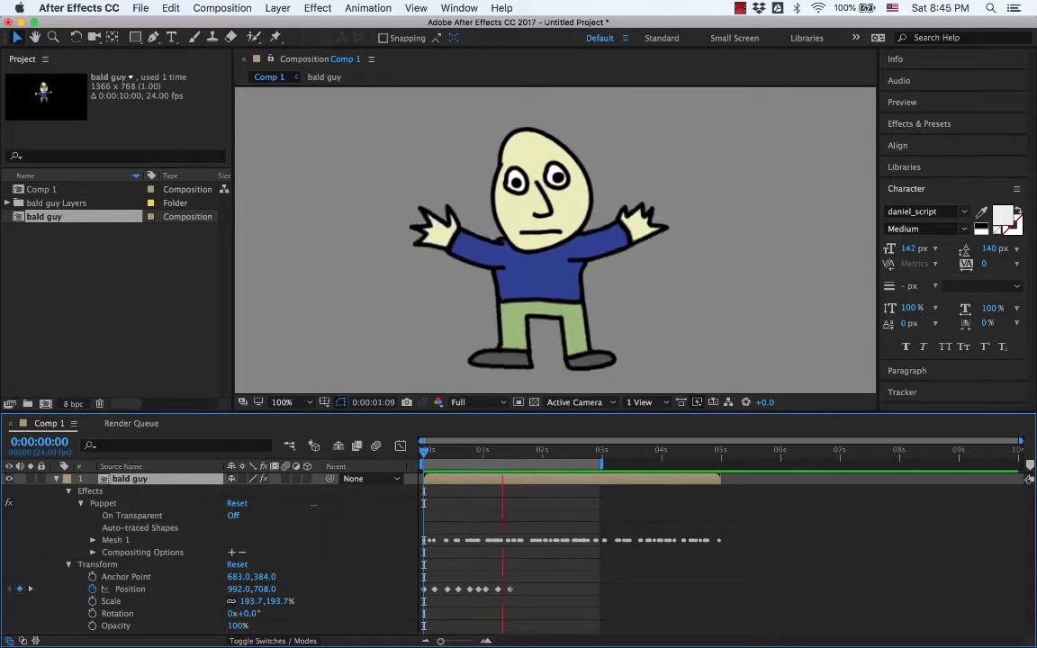
{"action": "key", "text": "space"}
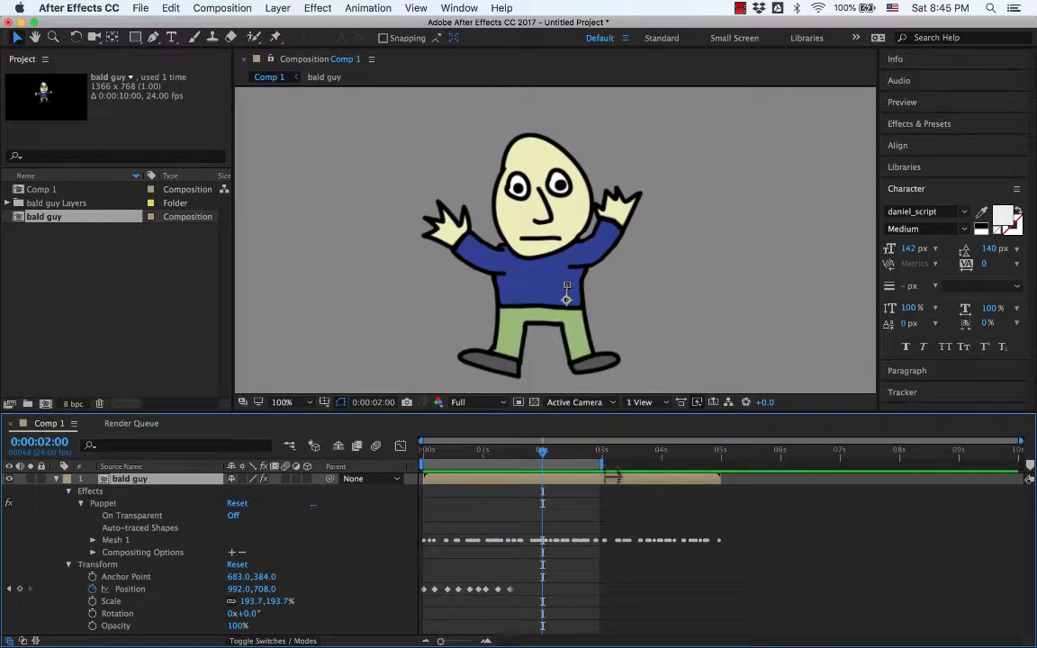
{"action": "key", "text": "super+z"}
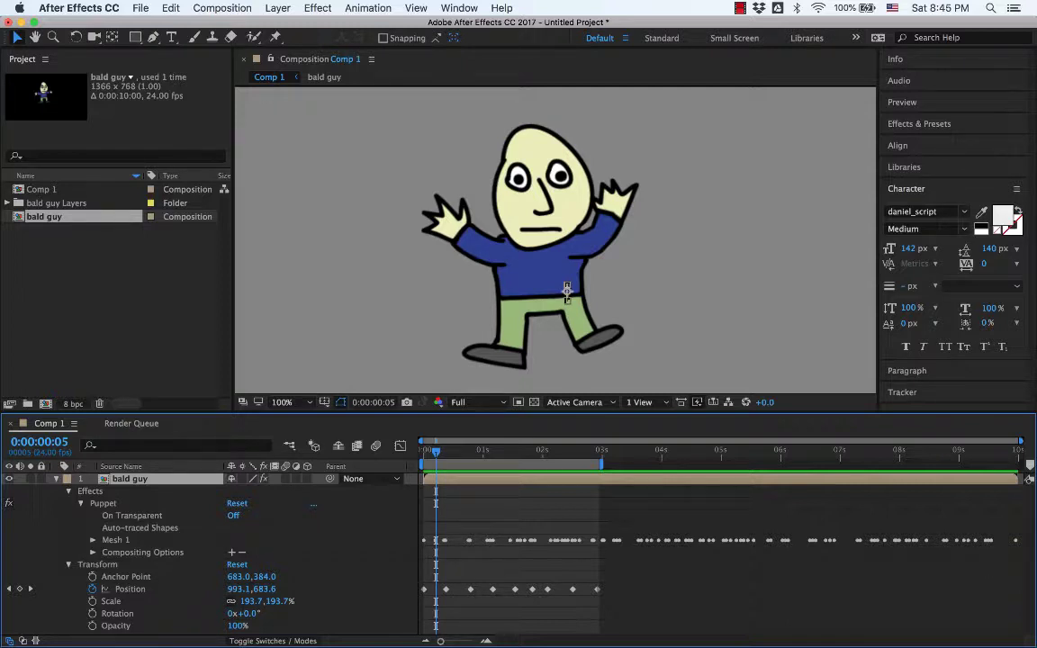
{"action": "left_click_drag", "start_coordinate": [608, 579], "coordinate": [411, 597]}
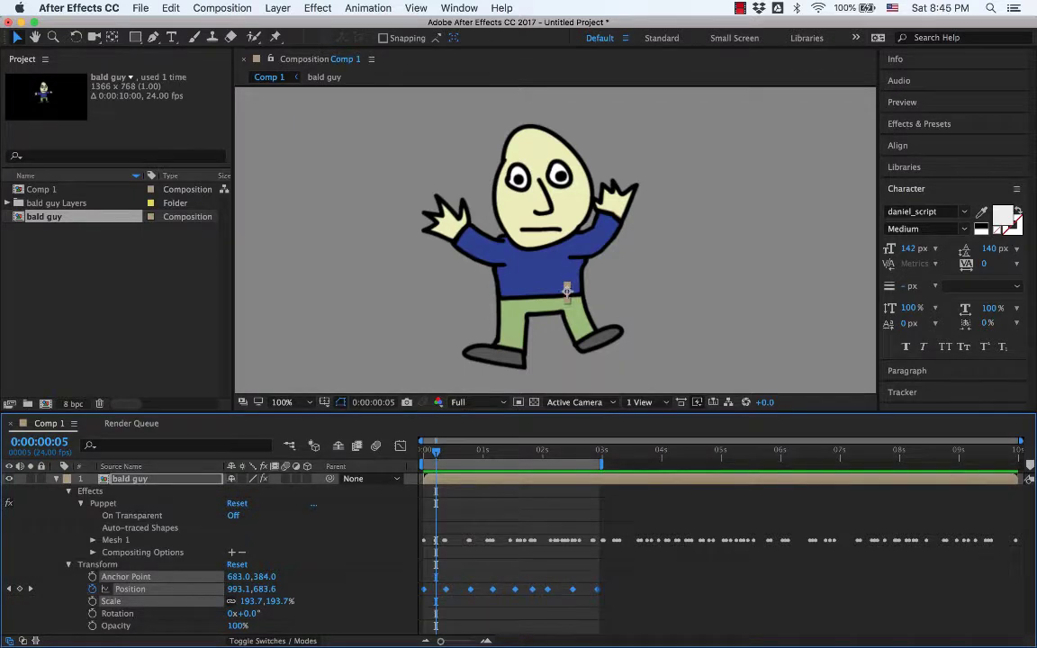
{"action": "key", "text": "super+shift+a"}
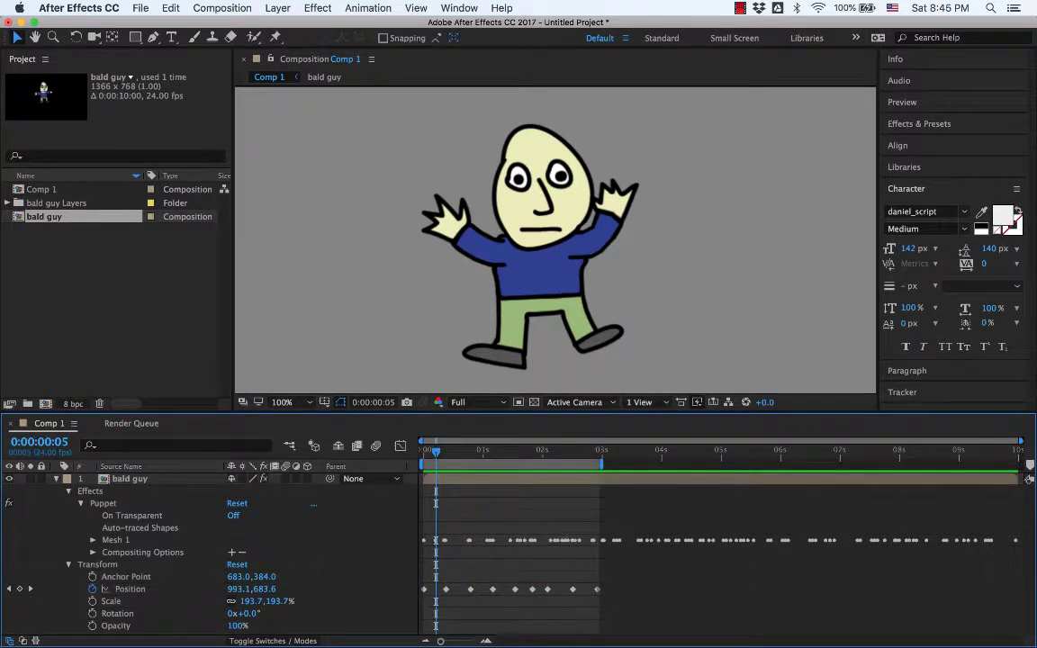
{"action": "left_click", "coordinate": [93, 540]}
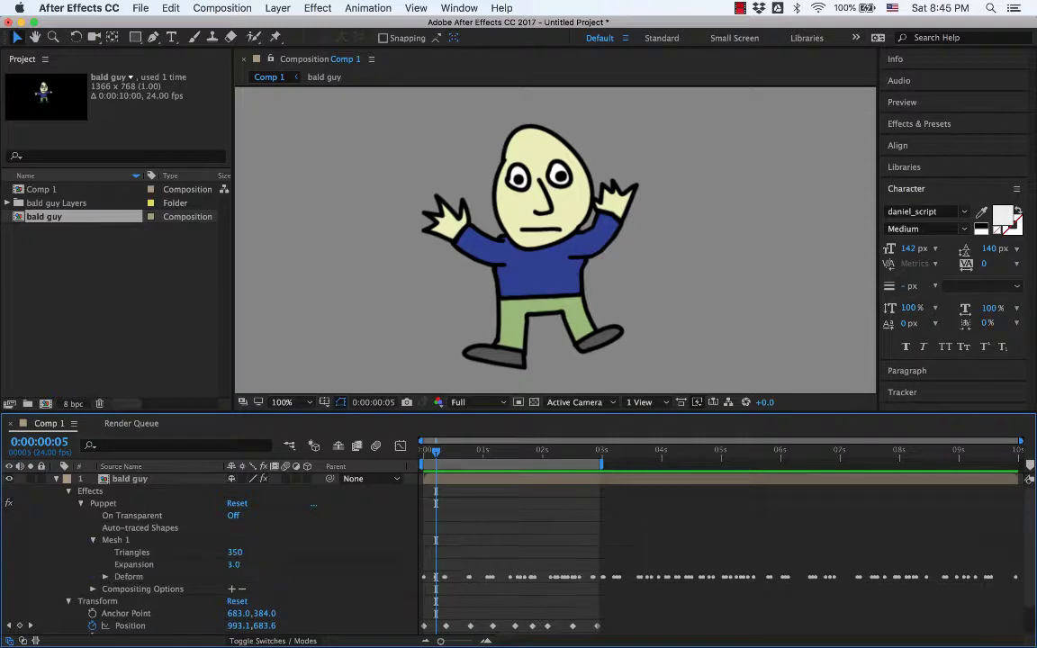
{"action": "left_click", "coordinate": [93, 539]}
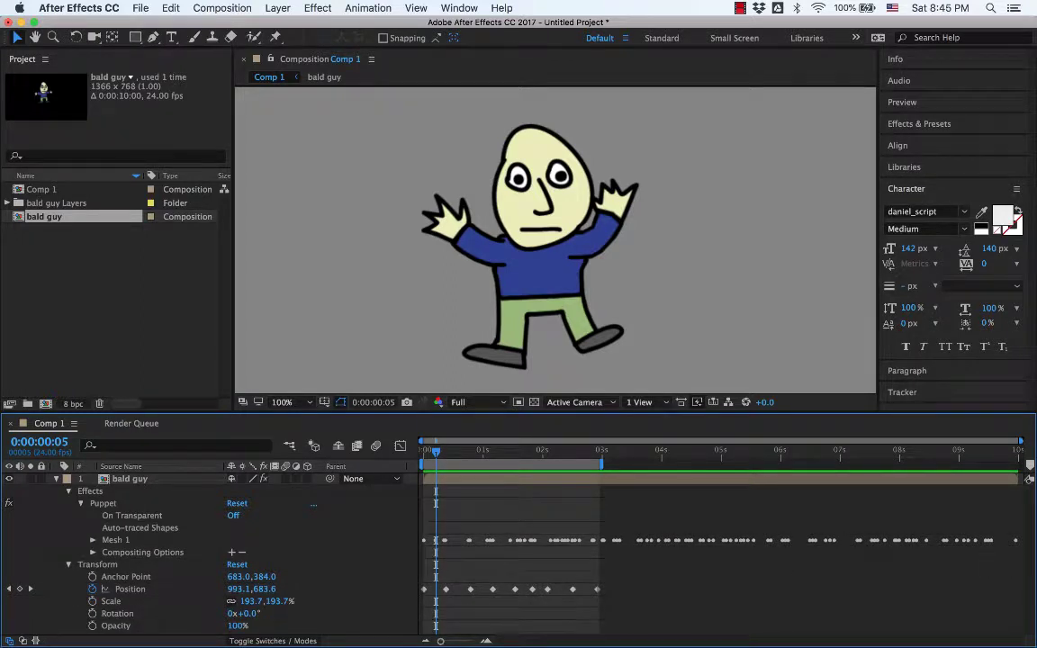
Step: Reveal all keyframed properties of the bald guy layer and look through the Puppet pin and Position keyframes
{"action": "left_click", "coordinate": [130, 479]}
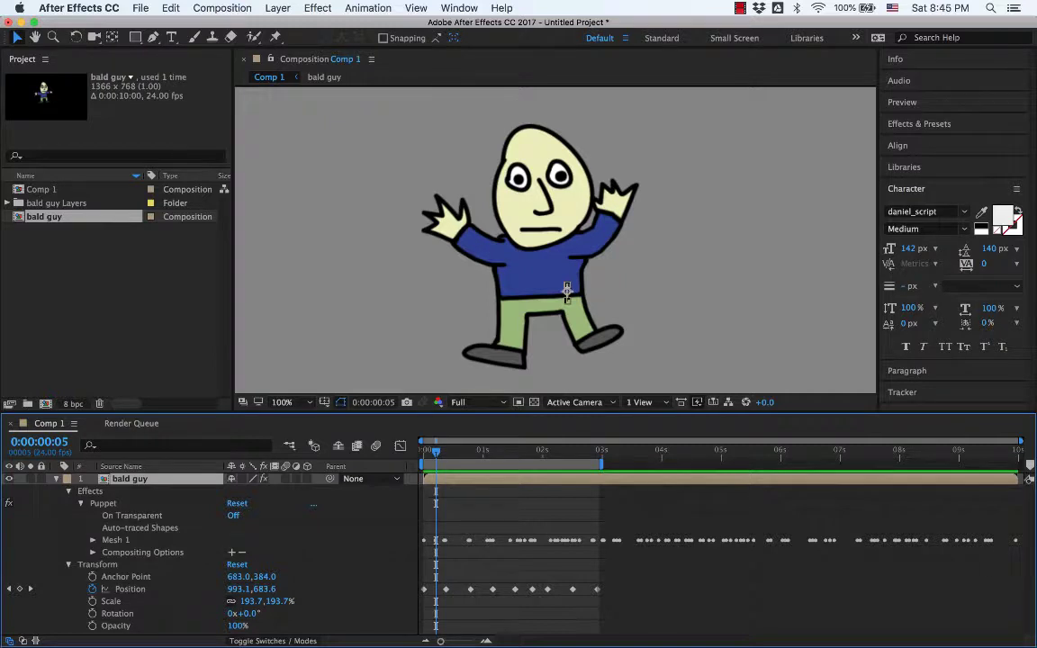
{"action": "key", "text": "u"}
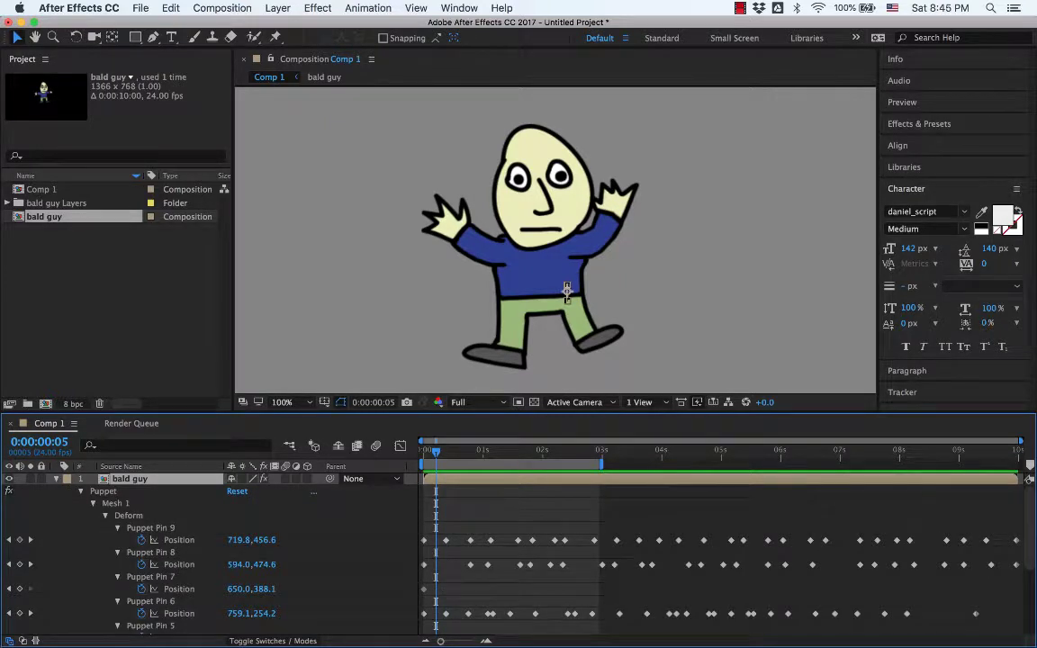
{"action": "scroll", "coordinate": [518, 554], "scroll_direction": "down", "scroll_amount": 5}
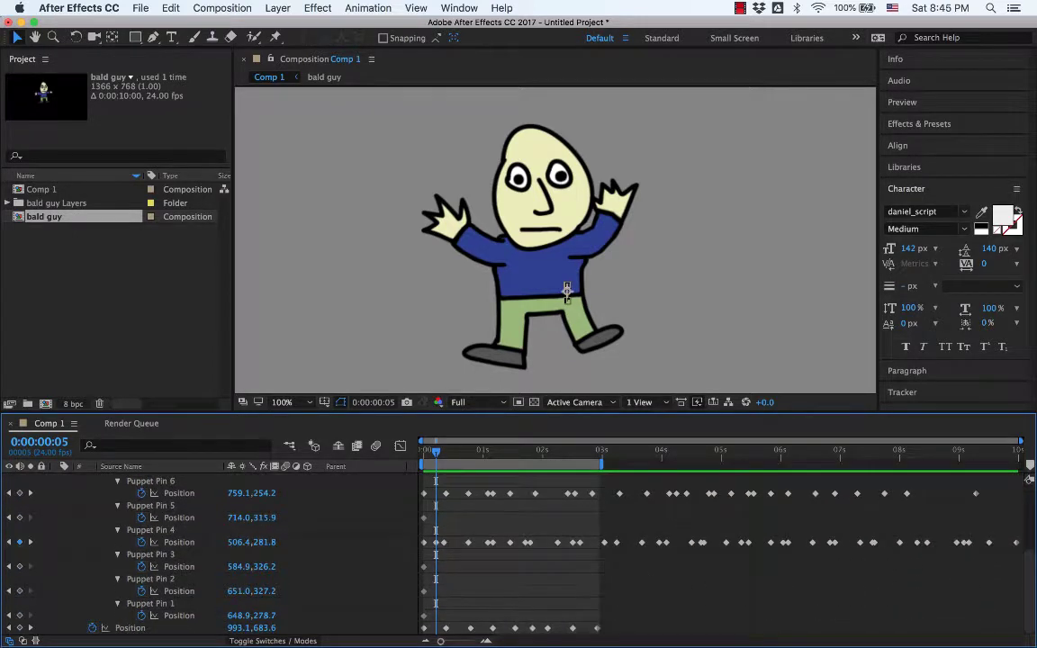
{"action": "scroll", "coordinate": [519, 553], "scroll_direction": "up", "scroll_amount": 5}
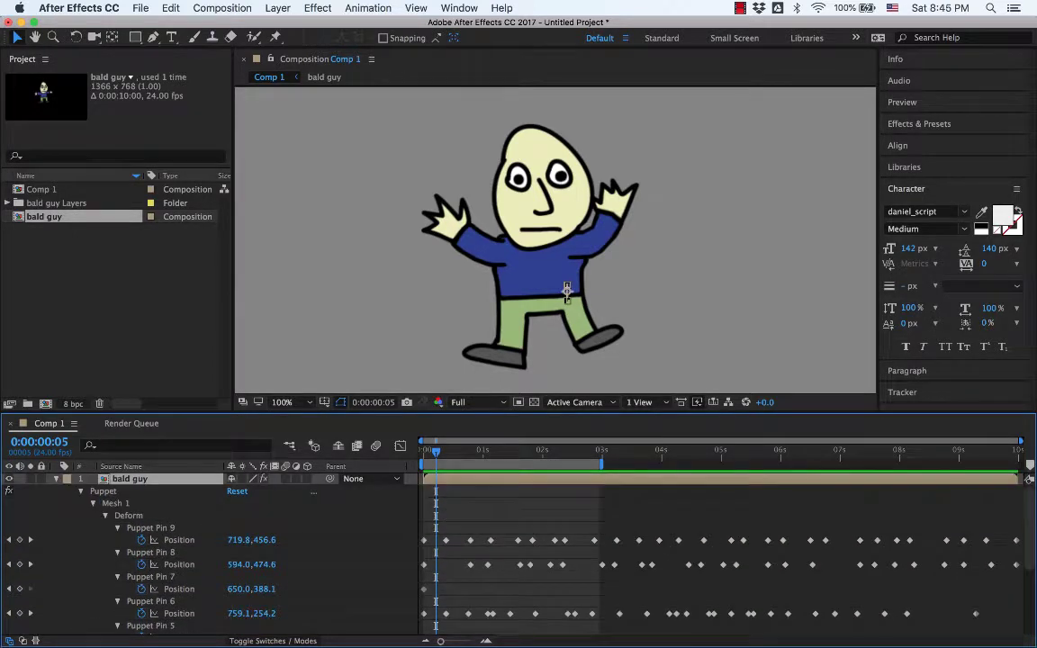
{"action": "scroll", "coordinate": [468, 549], "scroll_direction": "down", "scroll_amount": 5}
{"action": "scroll", "coordinate": [270, 549], "scroll_direction": "up", "scroll_amount": 5}
{"action": "scroll", "coordinate": [270, 549], "scroll_direction": "down", "scroll_amount": 3}
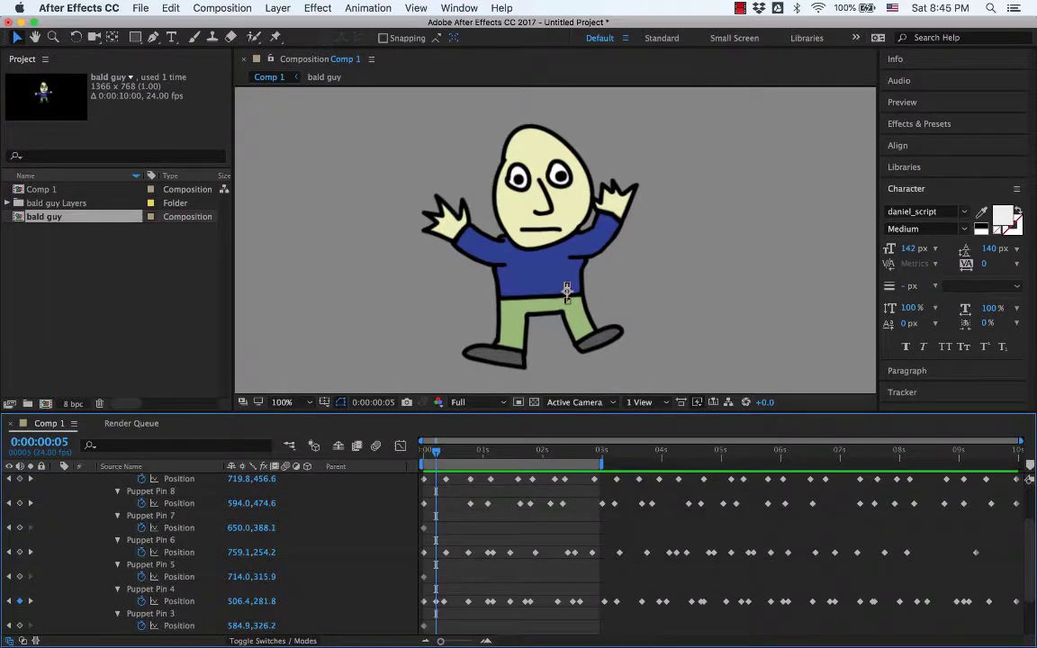
Step: Select all Puppet pin and Position keyframes in the first three seconds and compress them proportionally to end just after one second
{"action": "left_click_drag", "start_coordinate": [598, 488], "coordinate": [457, 636]}
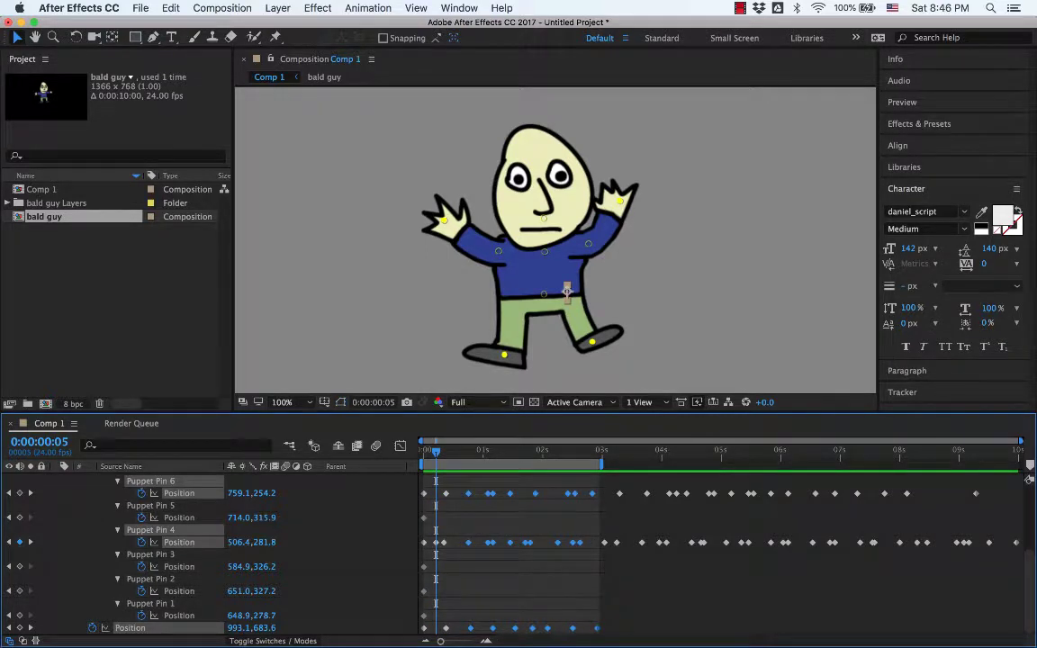
{"action": "scroll", "coordinate": [518, 549], "scroll_direction": "up", "scroll_amount": 5}
{"action": "scroll", "coordinate": [270, 549], "scroll_direction": "down", "scroll_amount": 5}
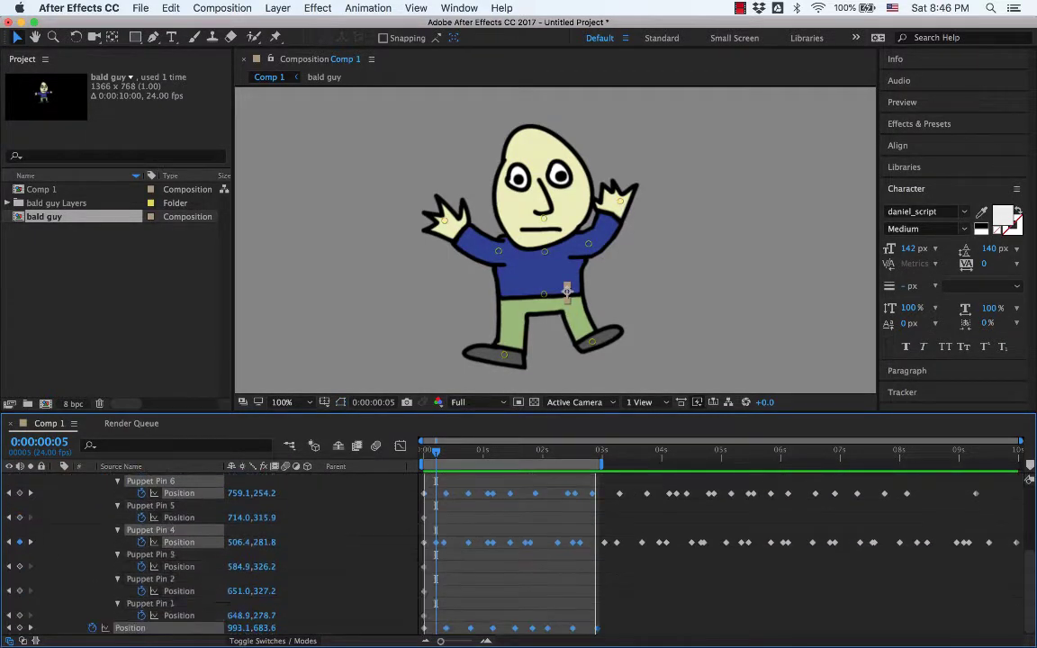
{"action": "left_click_drag", "start_coordinate": [424, 635], "coordinate": [419, 635]}
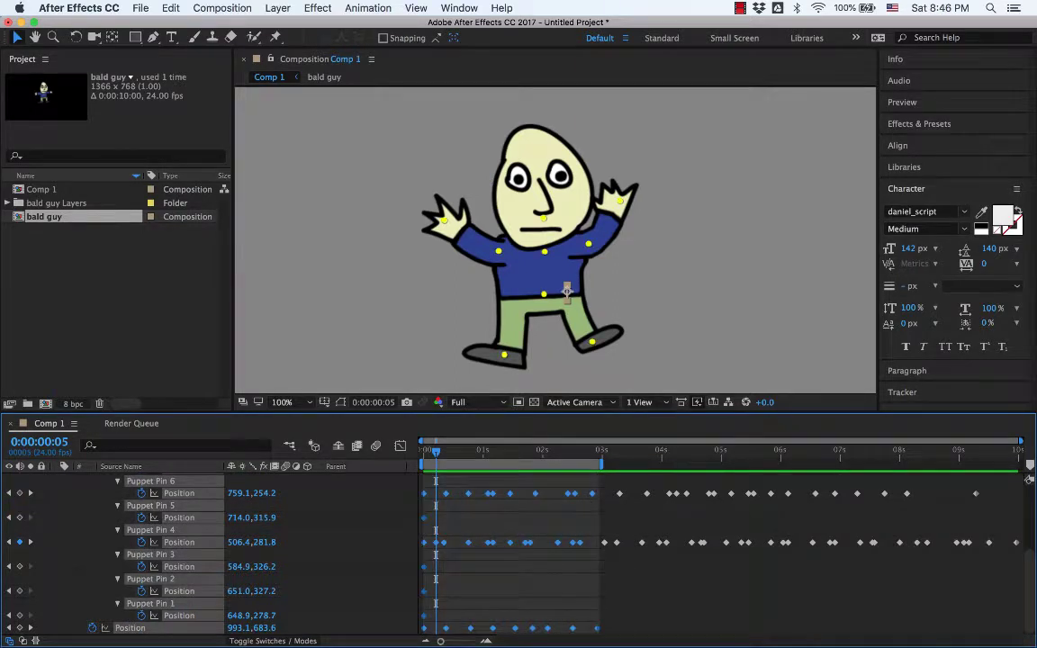
{"action": "mouse_move", "coordinate": [597, 628]}
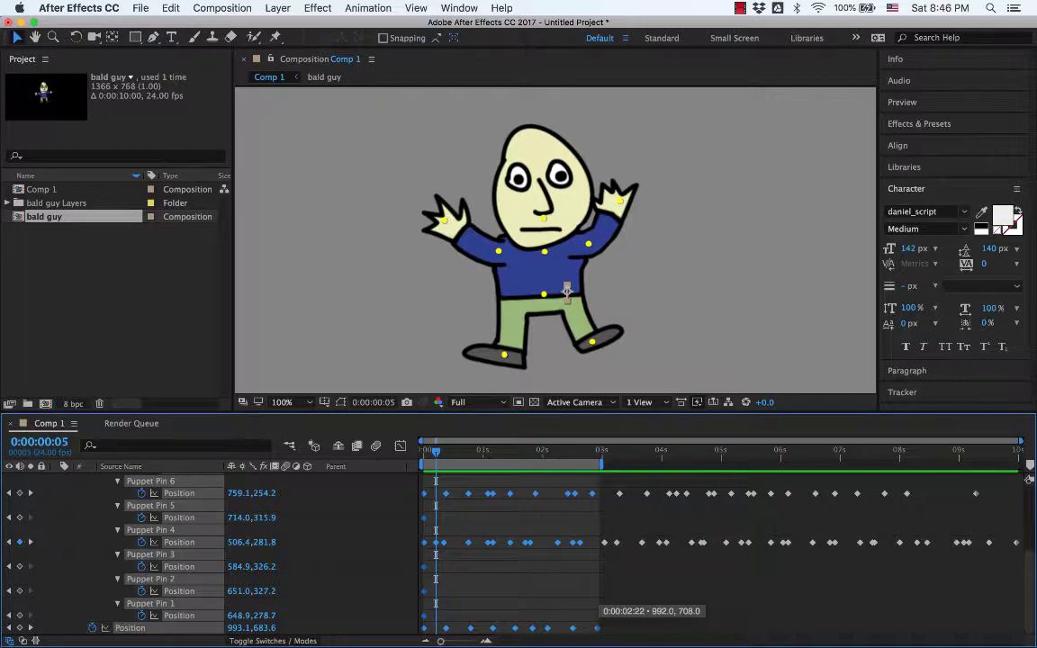
{"action": "left_click_drag", "start_coordinate": [597, 628], "coordinate": [494, 628]}
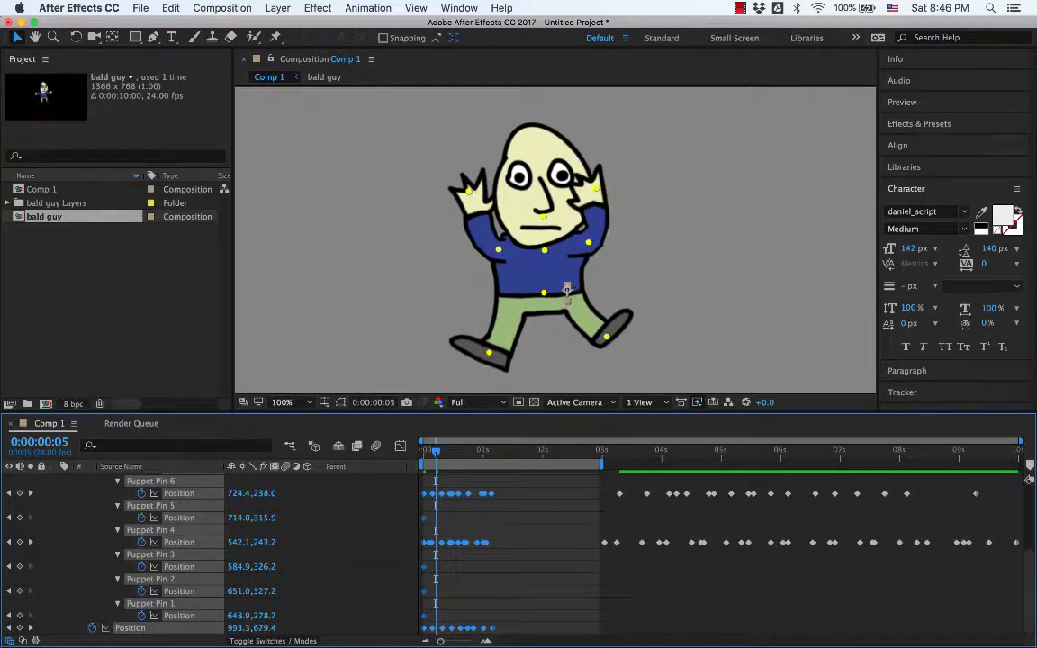
Step: Shorten the work area to end just past the compressed keyframes and preview the faster jump from the first frame
{"action": "left_click_drag", "start_coordinate": [605, 469], "coordinate": [508, 478]}
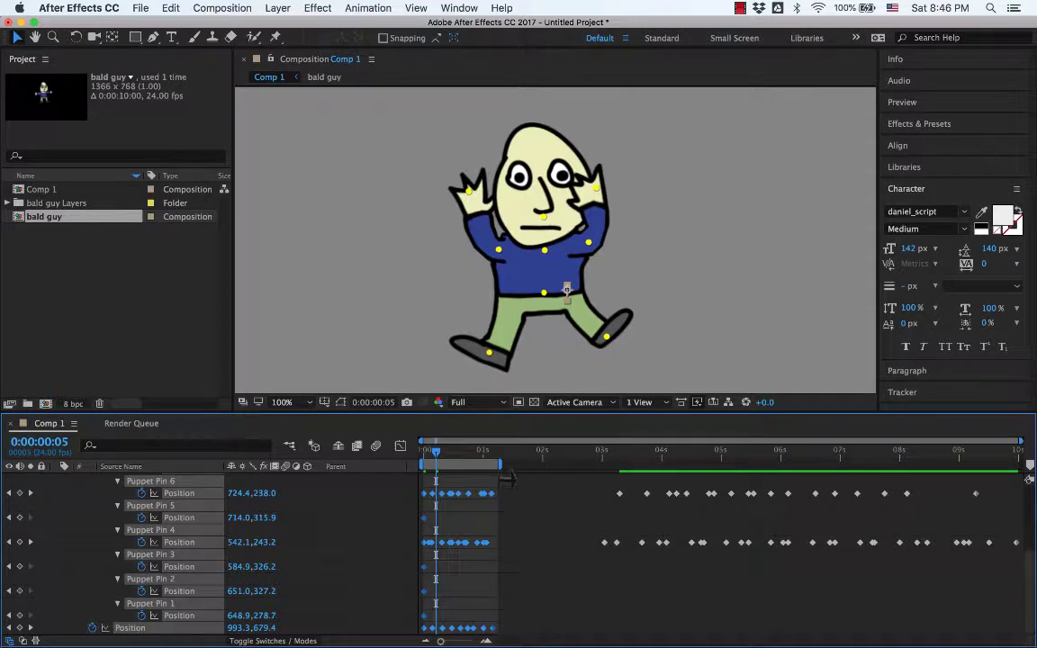
{"action": "key", "text": "Home"}
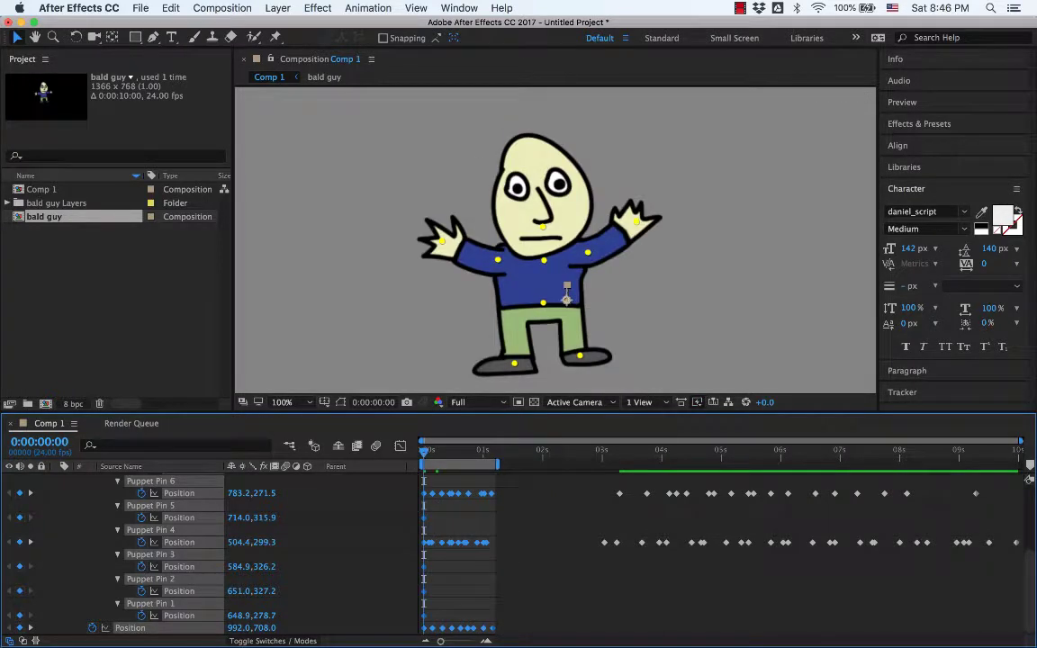
{"action": "key", "text": "space"}
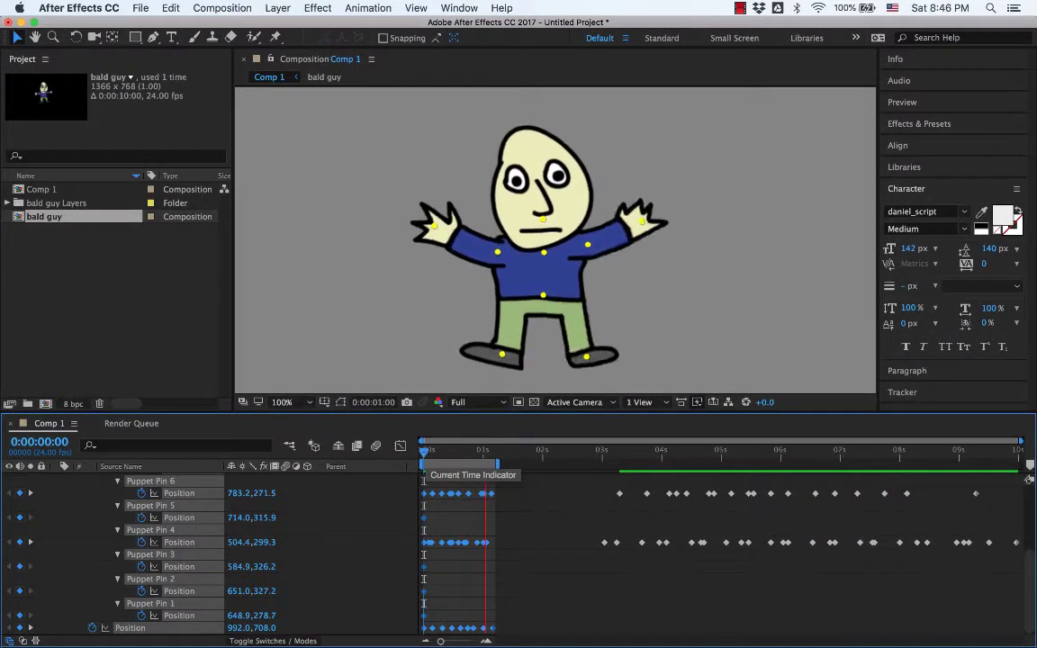
{"action": "key", "text": "space"}
{"action": "scroll", "coordinate": [504, 511], "scroll_direction": "up", "scroll_amount": 5}
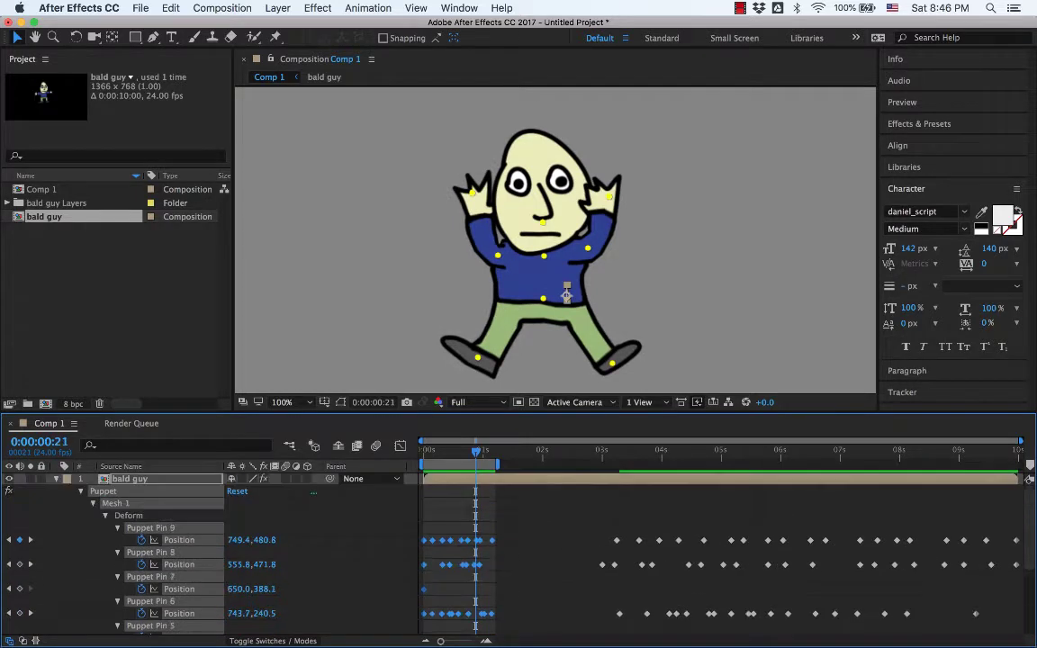
{"action": "key", "text": "space"}
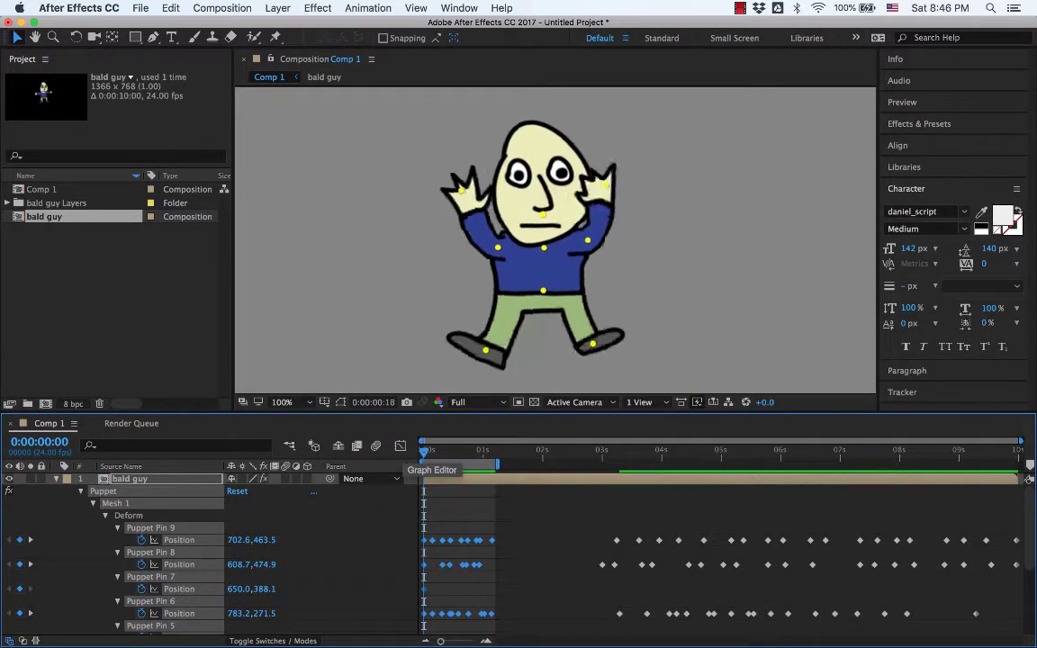
{"action": "key", "text": "space"}
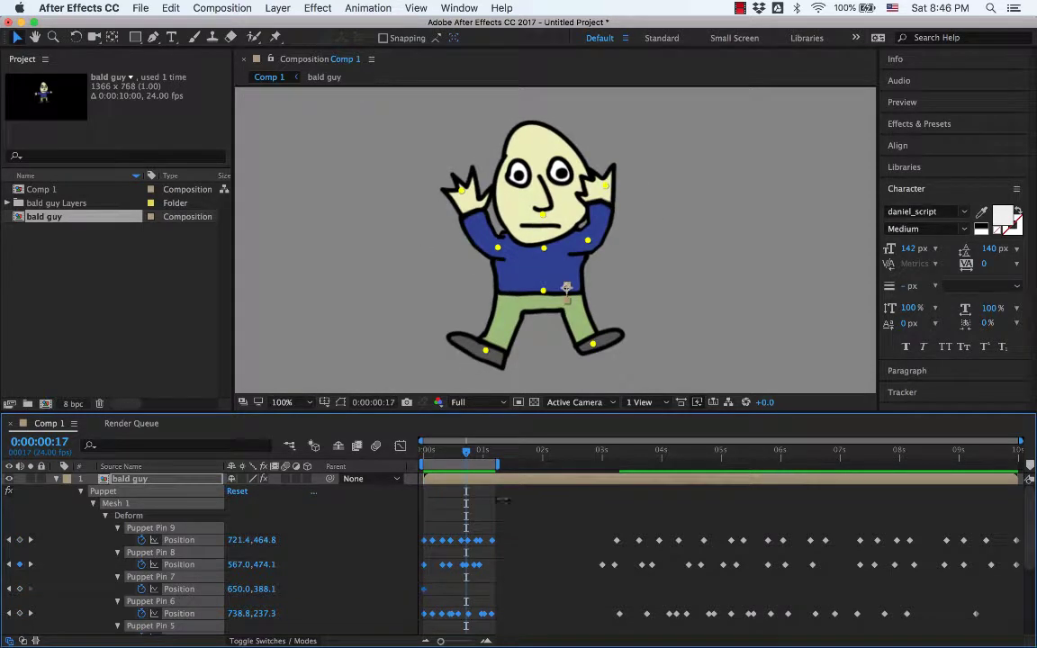
Step: Return to the first frame and add Comp 1 to the render queue for export
{"action": "key", "text": "Home"}
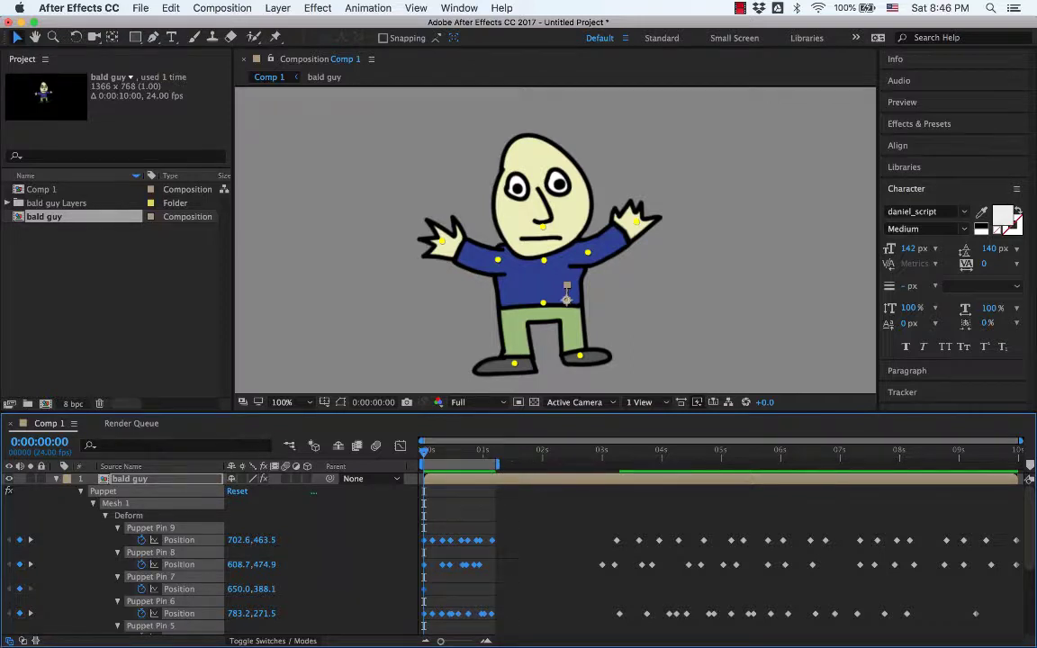
{"action": "left_click", "coordinate": [140, 7]}
{"action": "mouse_move", "coordinate": [225, 234]}
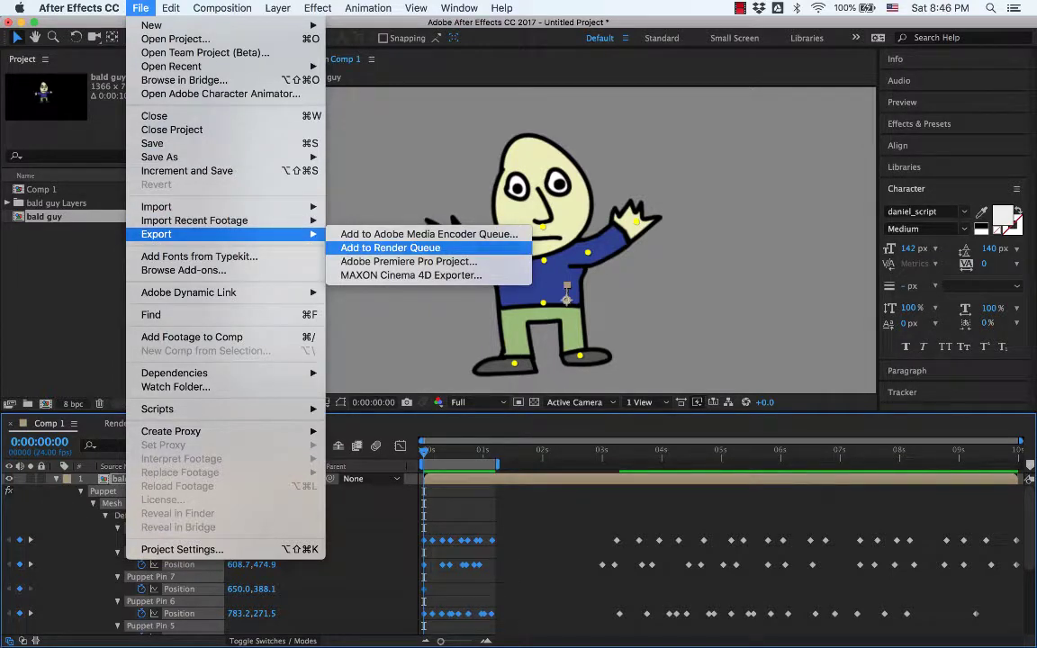
{"action": "left_click", "coordinate": [389, 247]}
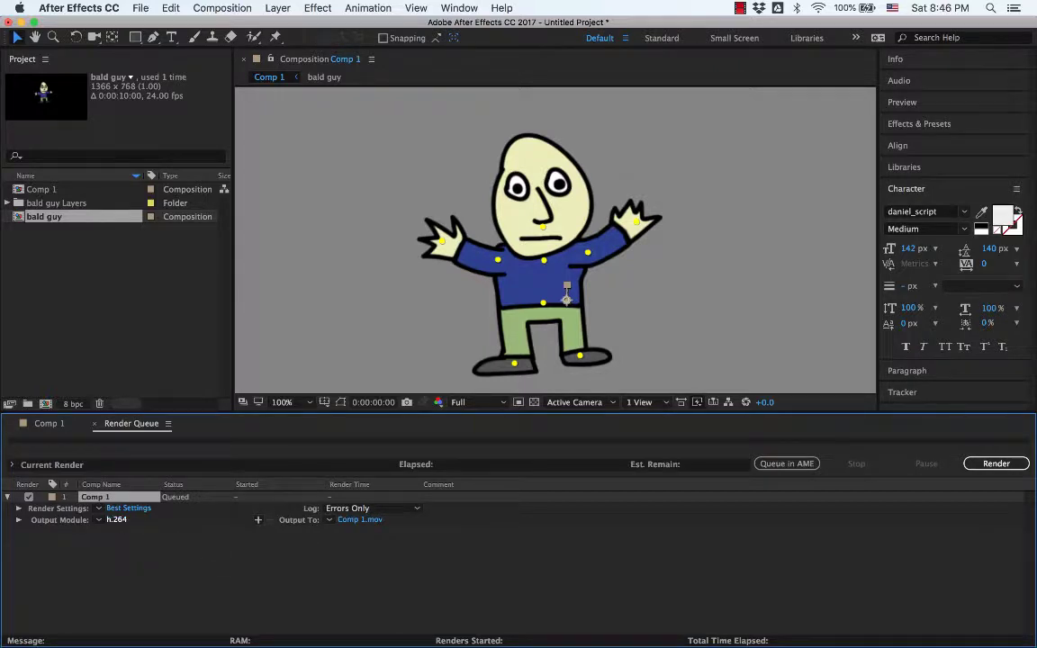
Step: Set the output module of the queued Comp 1 to the Lossless template
{"action": "left_click", "coordinate": [116, 520]}
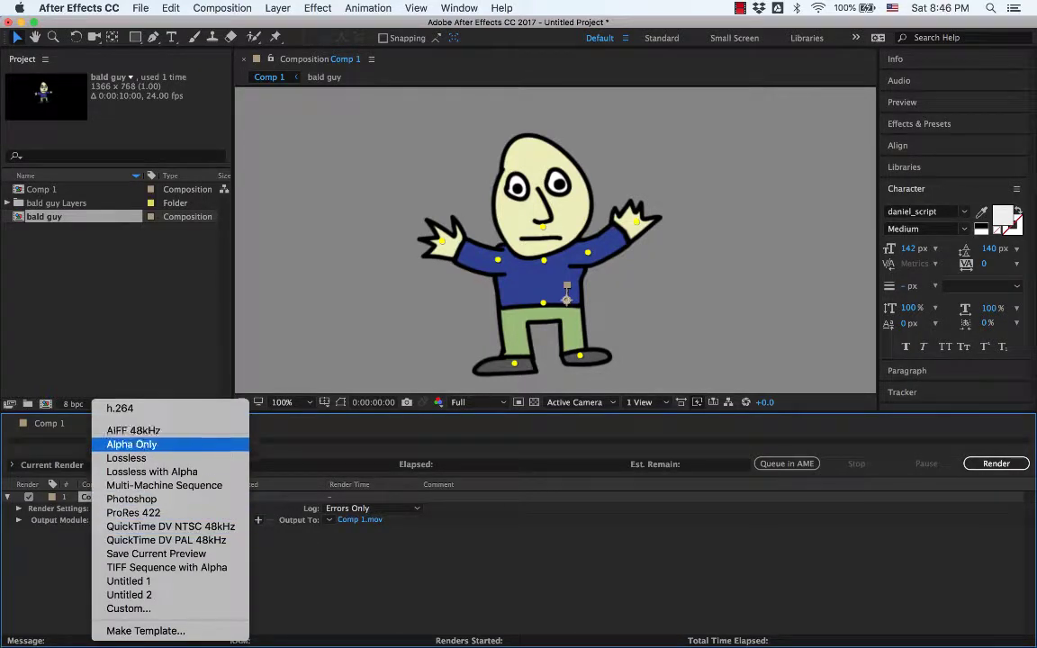
{"action": "key", "text": "Down"}
{"action": "key", "text": "Return"}
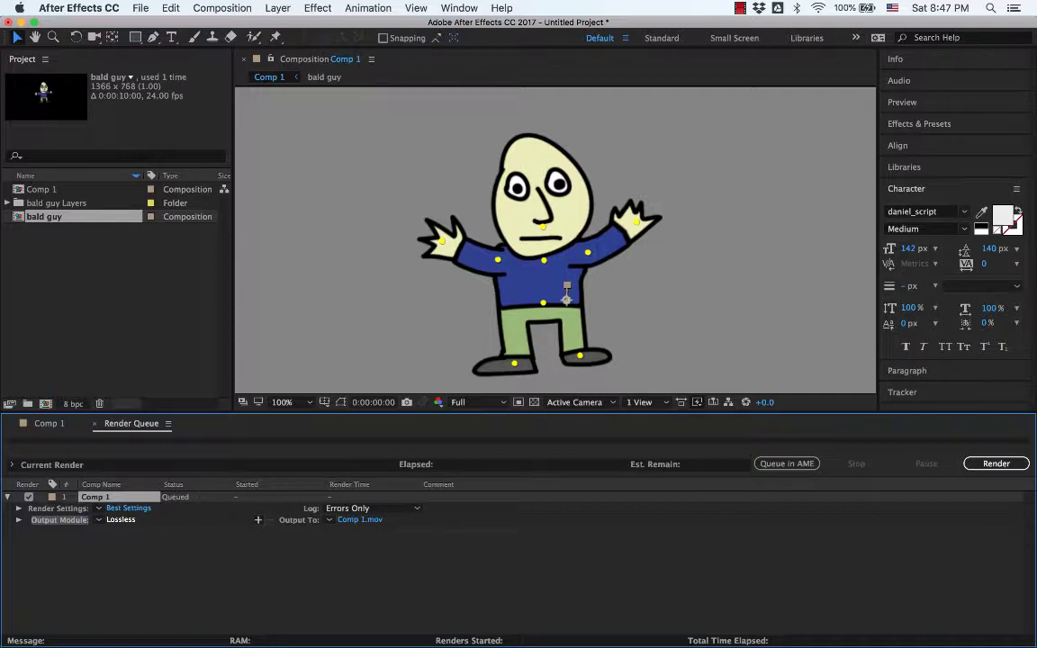
{"action": "left_click", "coordinate": [98, 519]}
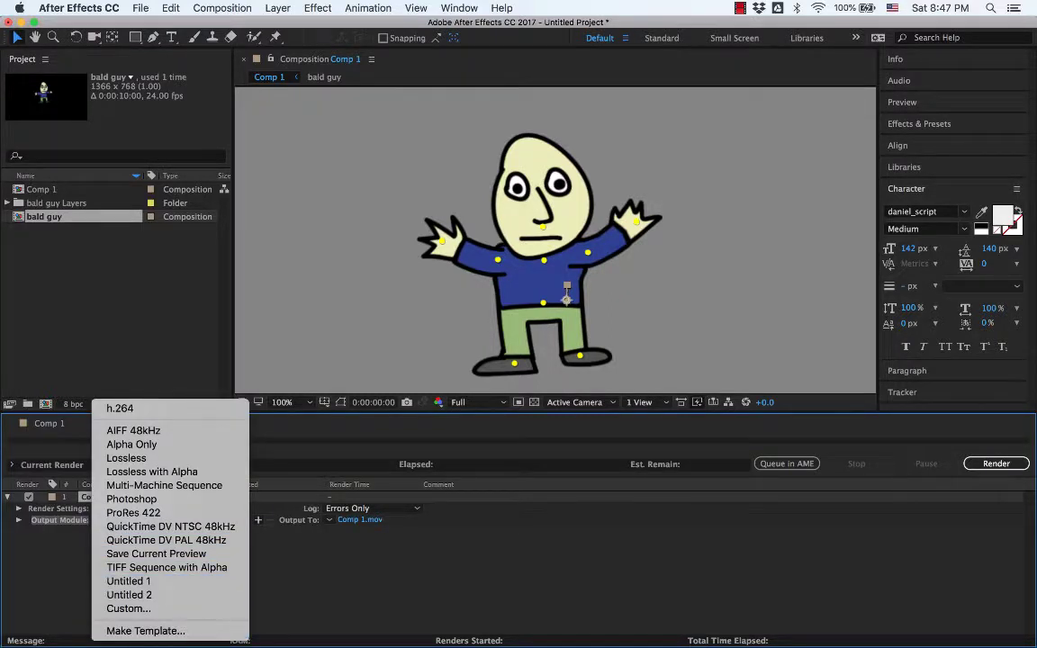
{"action": "key", "text": "Escape"}
Step: Set the video codec of the QuickTime output module to H.264
{"action": "left_click", "coordinate": [121, 520]}
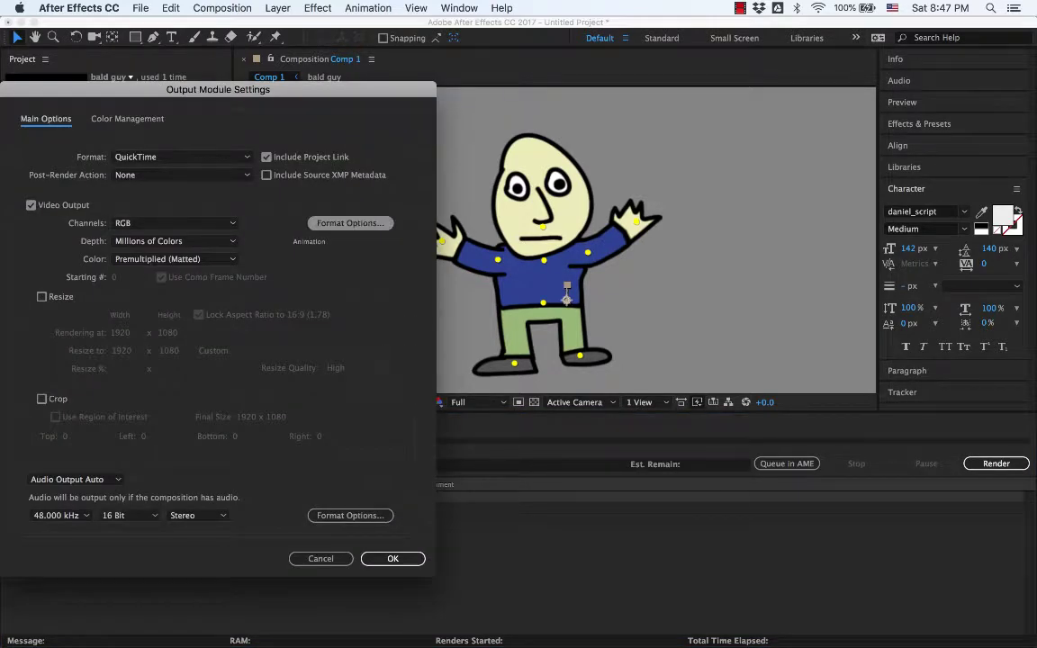
{"action": "left_click", "coordinate": [350, 223]}
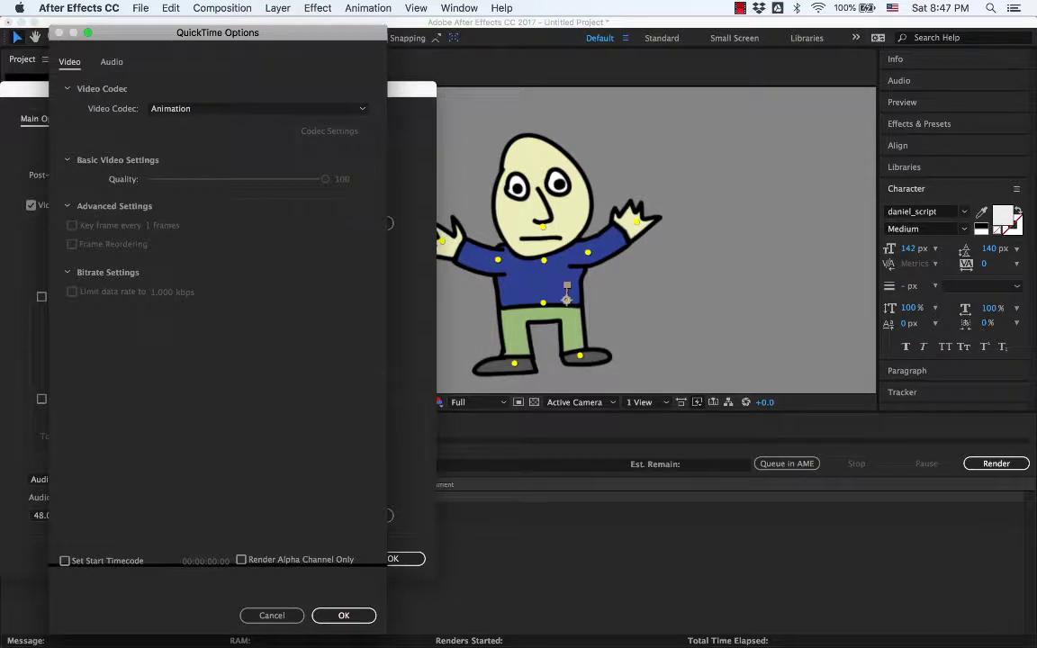
{"action": "left_click", "coordinate": [257, 108]}
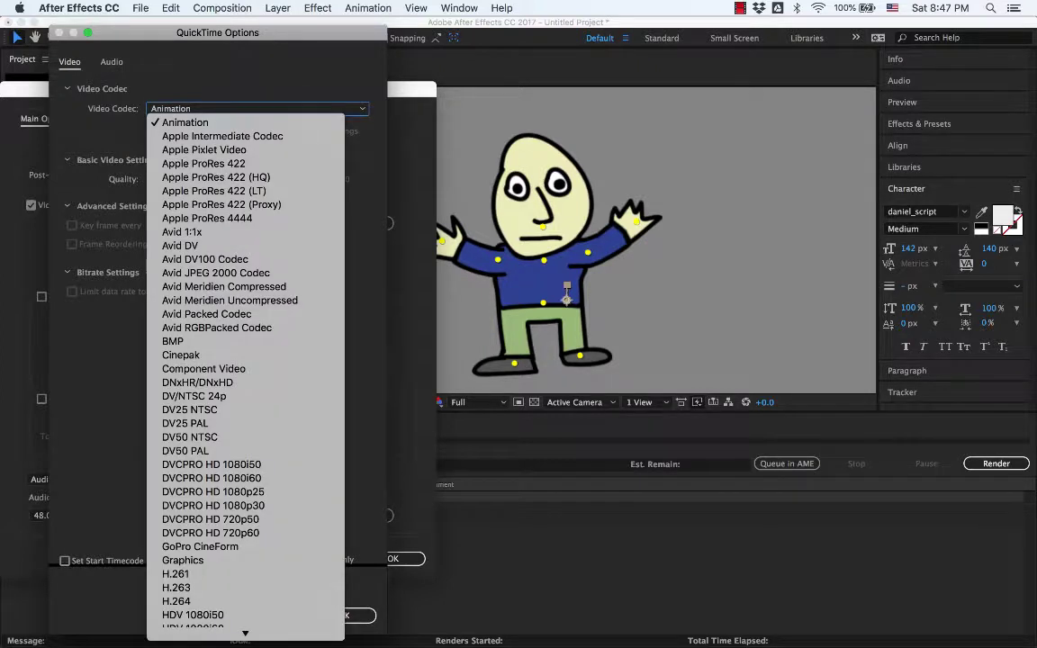
{"action": "scroll", "coordinate": [245, 355], "scroll_direction": "down", "scroll_amount": 3}
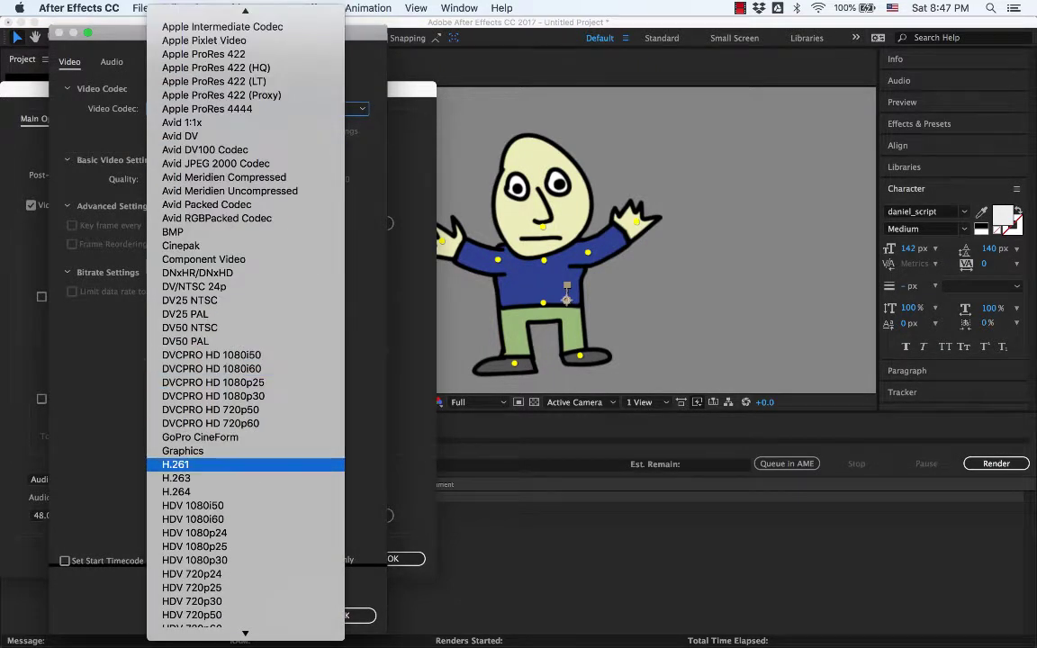
{"action": "left_click", "coordinate": [176, 492]}
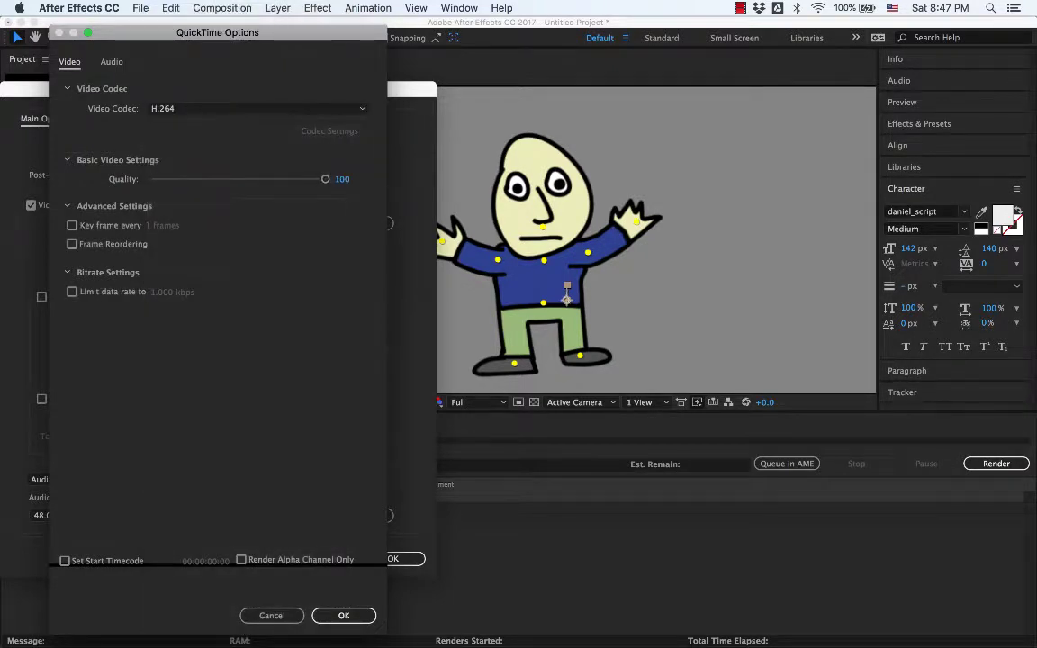
{"action": "key", "text": "Return"}
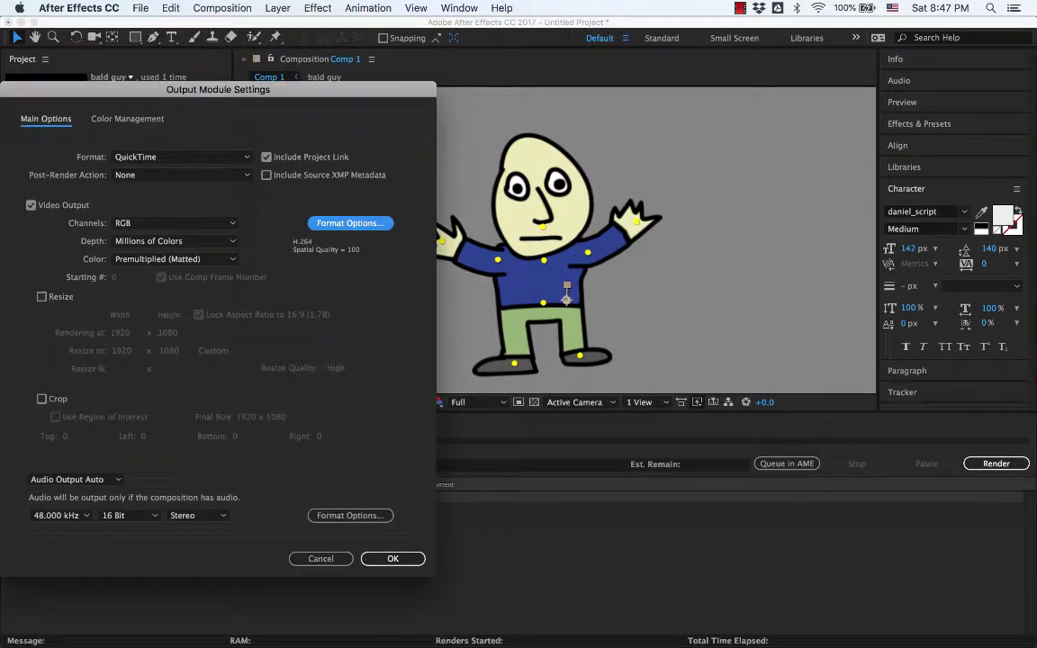
{"action": "key", "text": "Return"}
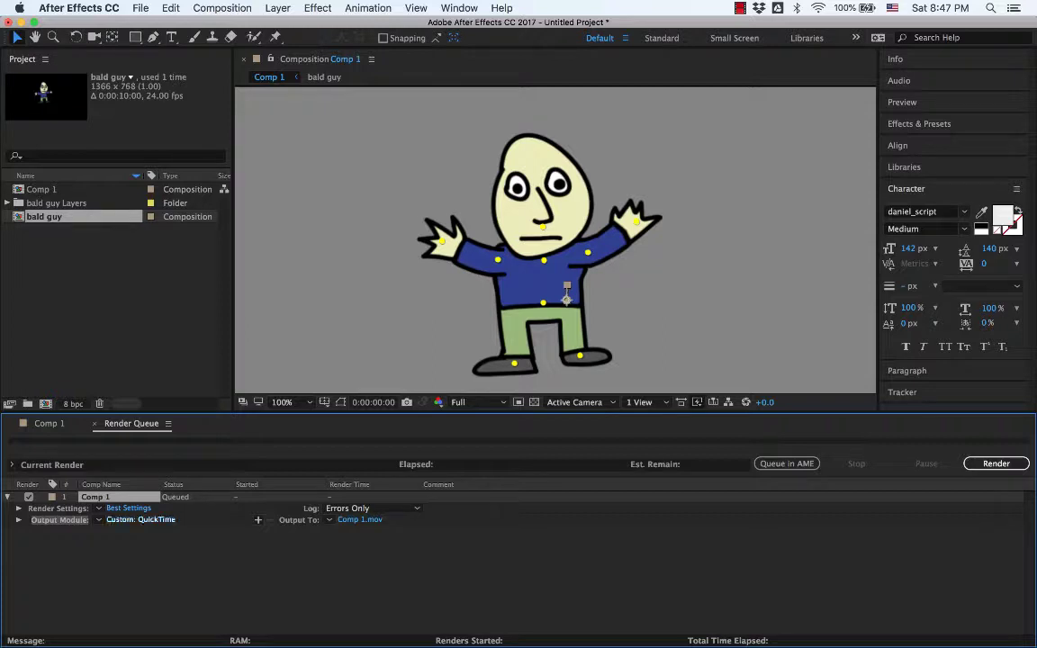
Step: Try to save the custom QuickTime output settings as an output module template named H.264
{"action": "left_click", "coordinate": [140, 519]}
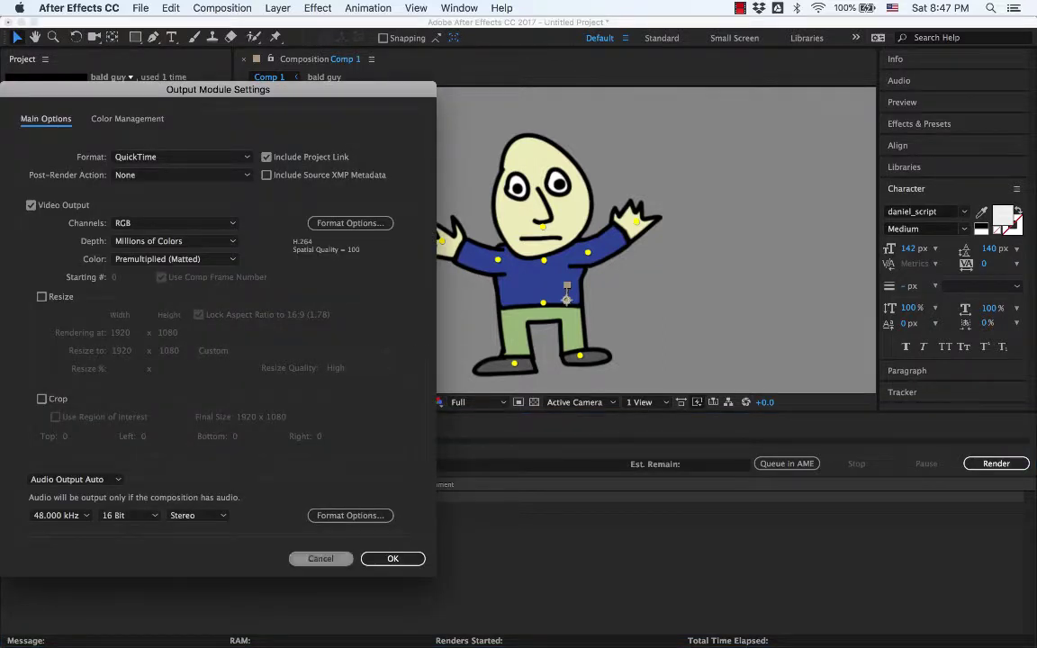
{"action": "left_click", "coordinate": [320, 558]}
{"action": "left_click", "coordinate": [98, 520]}
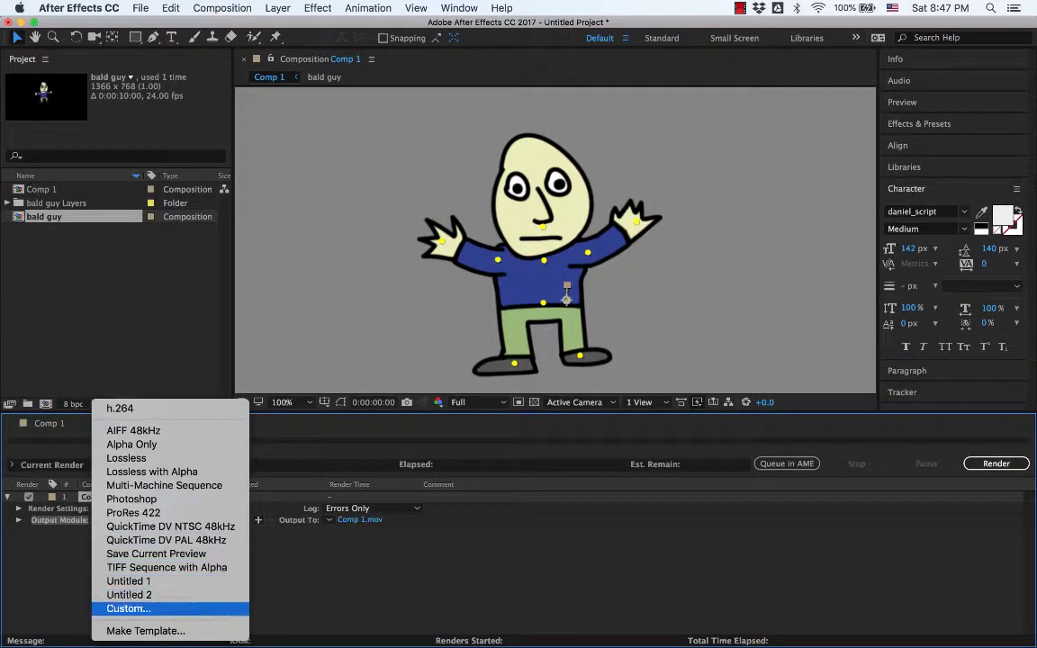
{"action": "left_click", "coordinate": [145, 631]}
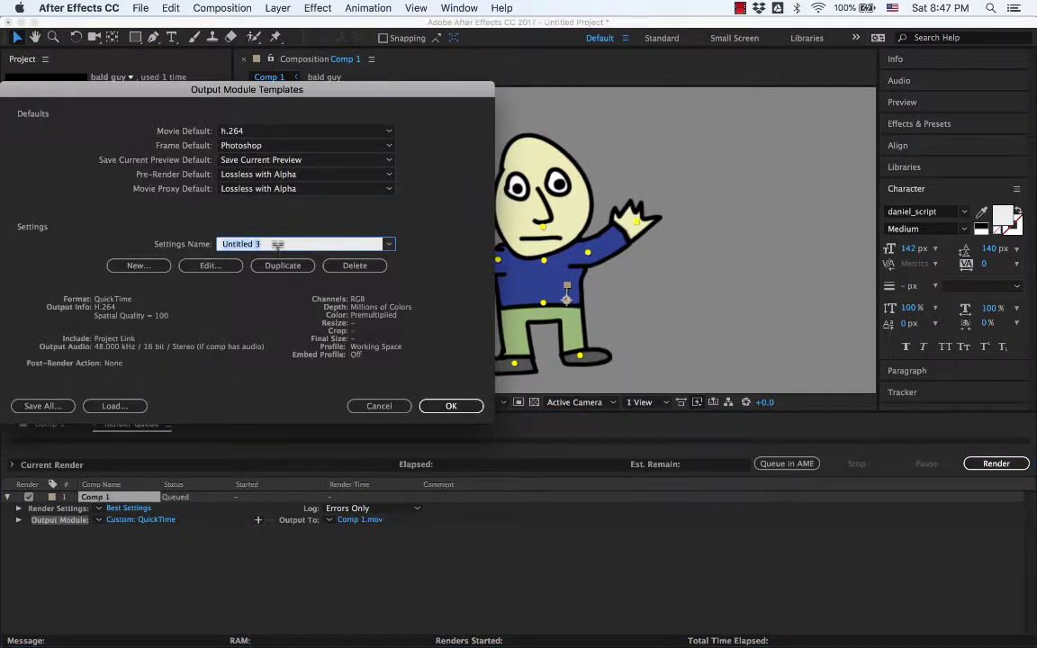
{"action": "type", "text": "H.264"}
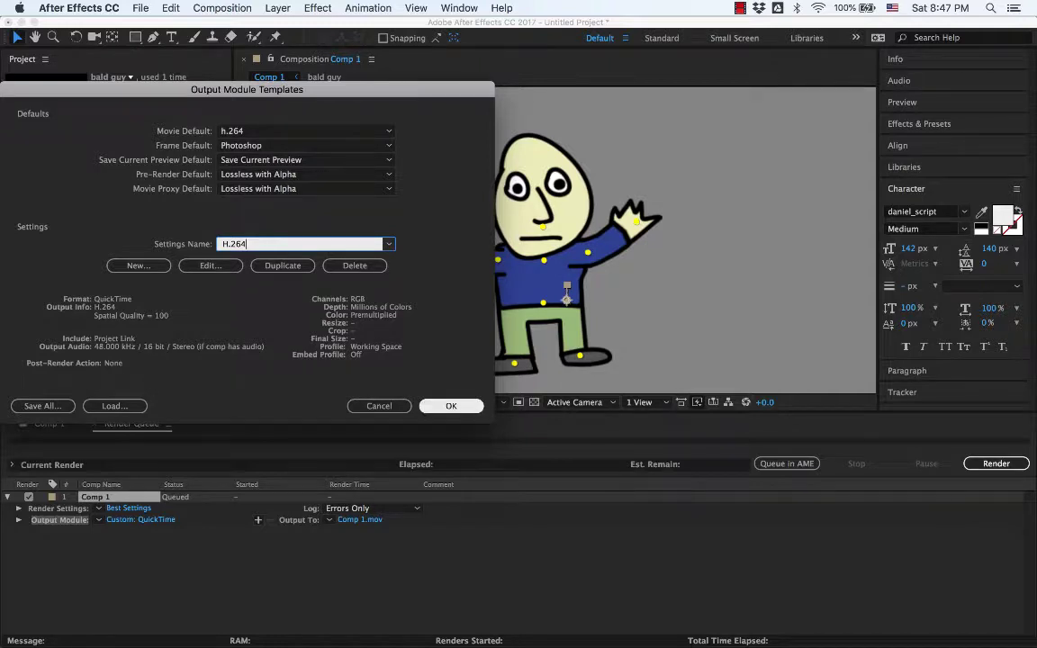
{"action": "key", "text": "Return"}
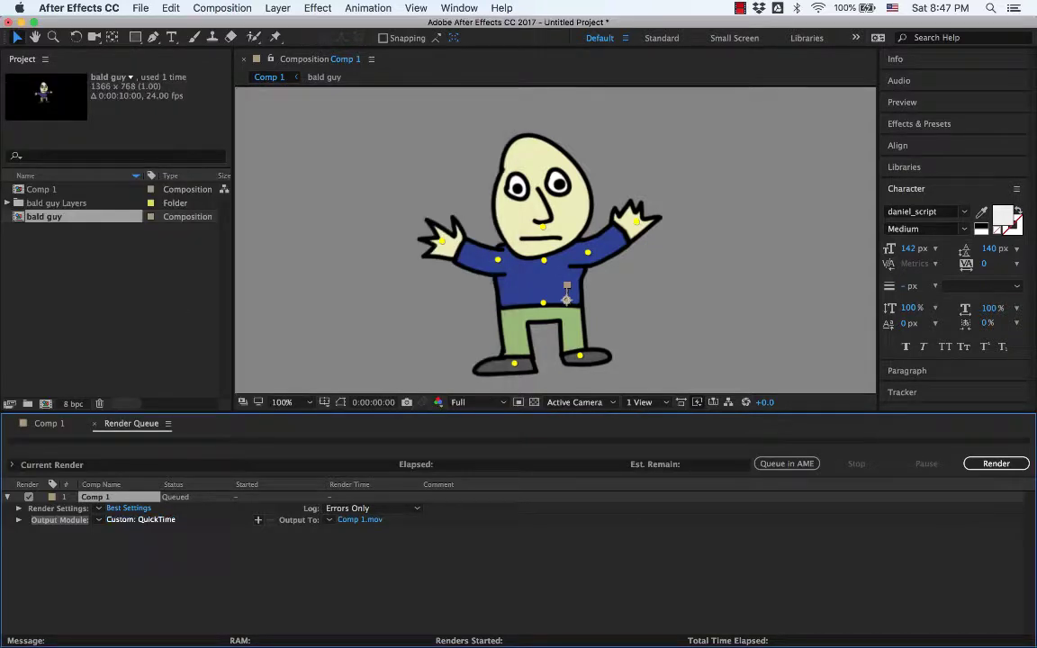
Step: Apply the h.264 output template and set the output file to Jumping Jacks in the Movies folder
{"action": "left_click", "coordinate": [135, 519]}
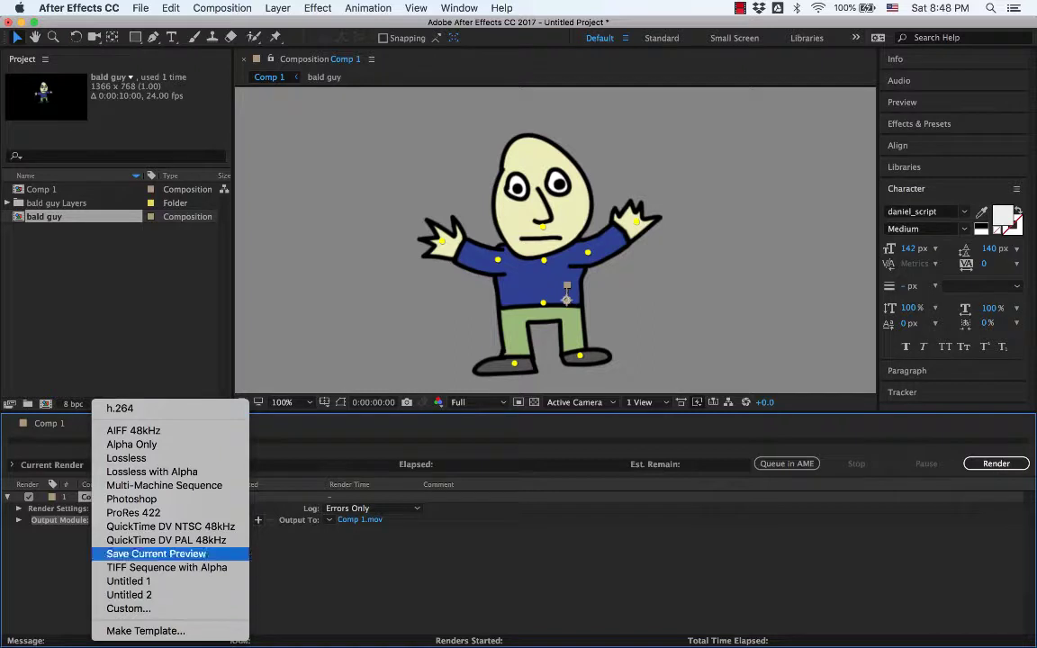
{"action": "left_click", "coordinate": [122, 407]}
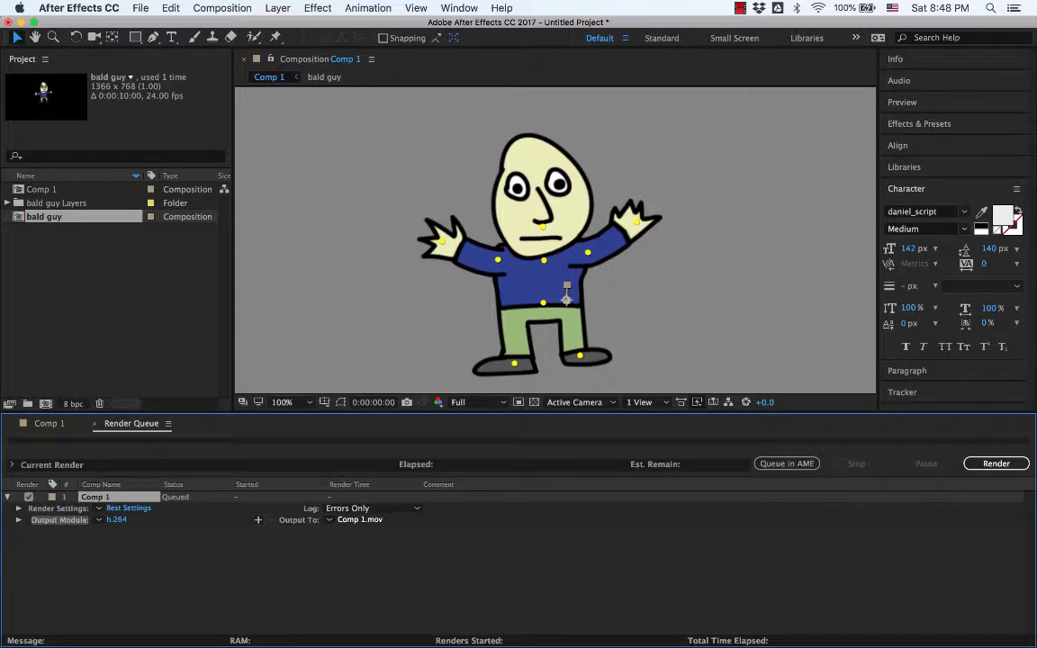
{"action": "left_click", "coordinate": [360, 519]}
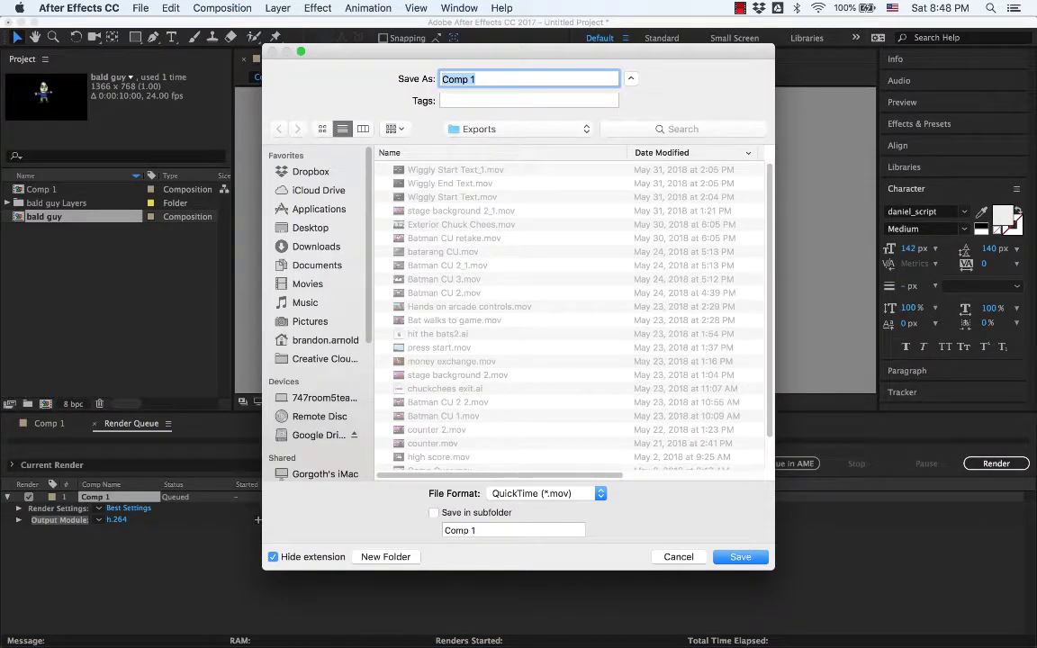
{"action": "left_click", "coordinate": [307, 284]}
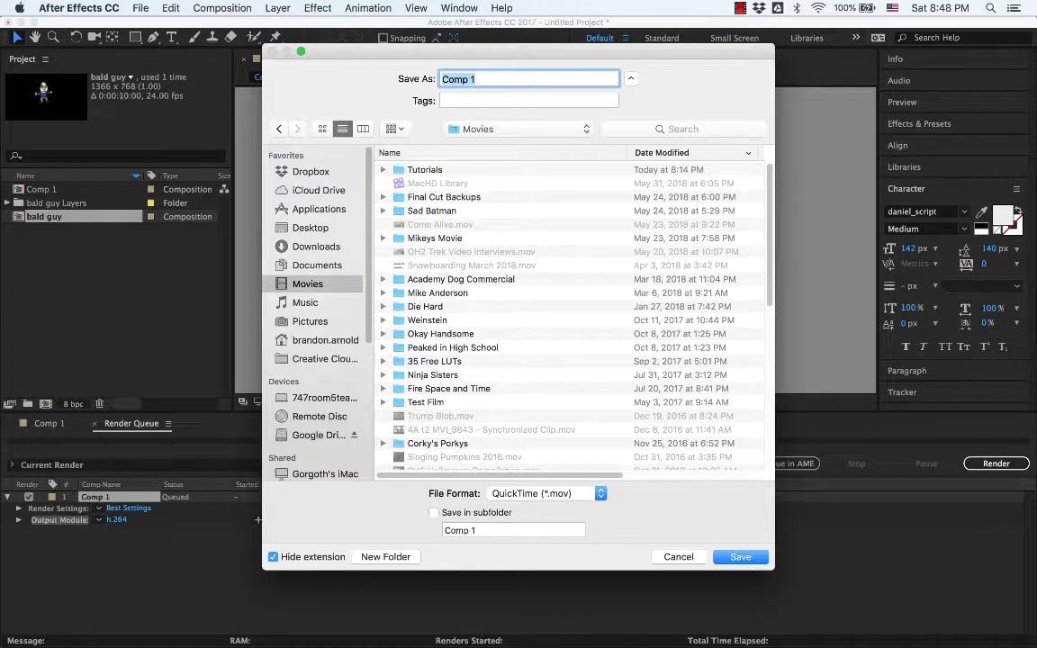
{"action": "type", "text": "Jumping Jo"}
{"action": "key", "text": "BackSpace"}
{"action": "type", "text": "acks"}
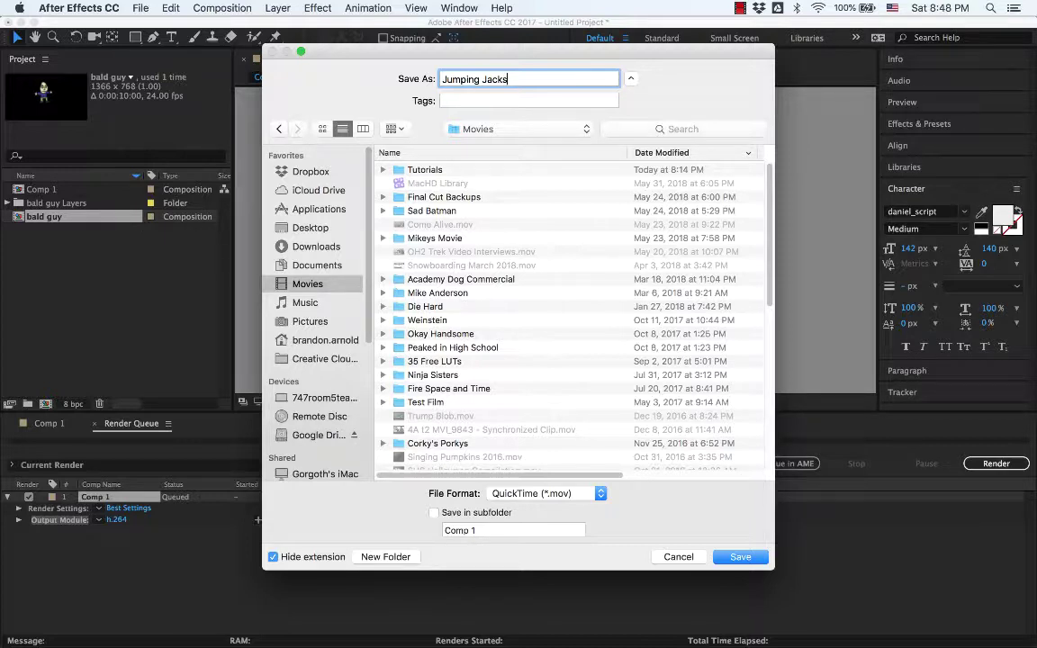
{"action": "key", "text": "Return"}
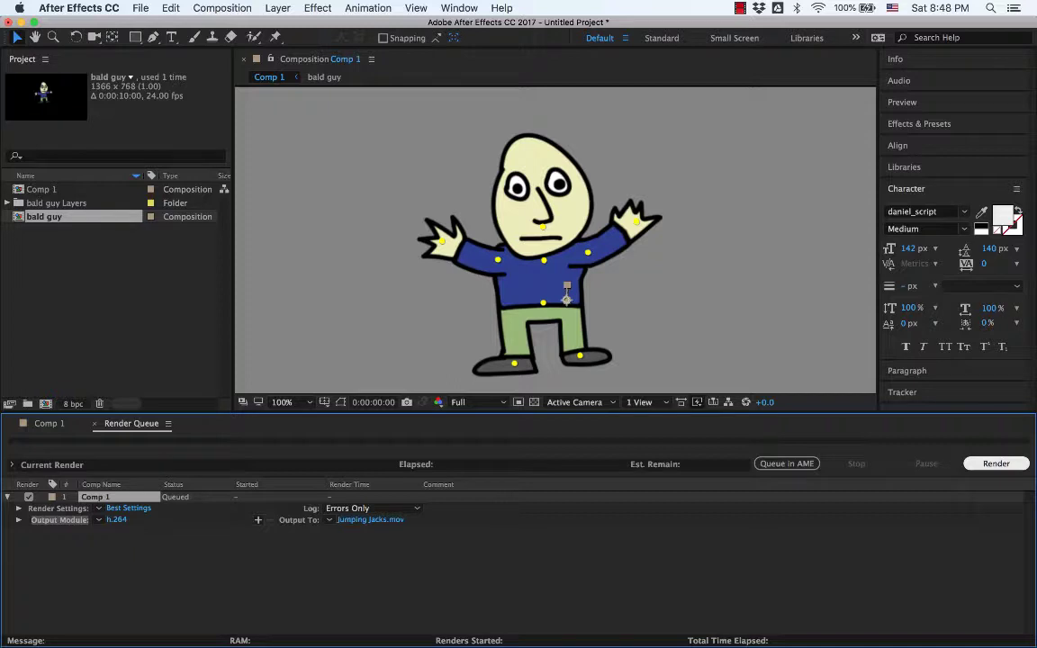
Step: Render the queued composition and play the exported Jumping Jacks.mov in QuickTime Player
{"action": "left_click", "coordinate": [996, 464]}
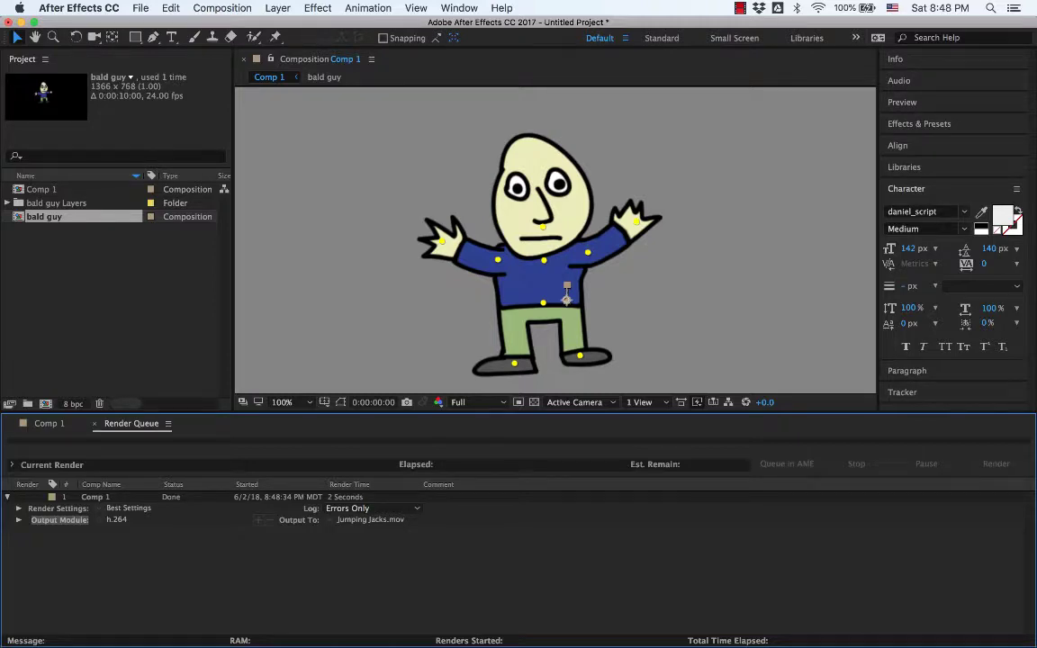
{"action": "left_click_drag", "start_coordinate": [518, 21], "coordinate": [417, 144]}
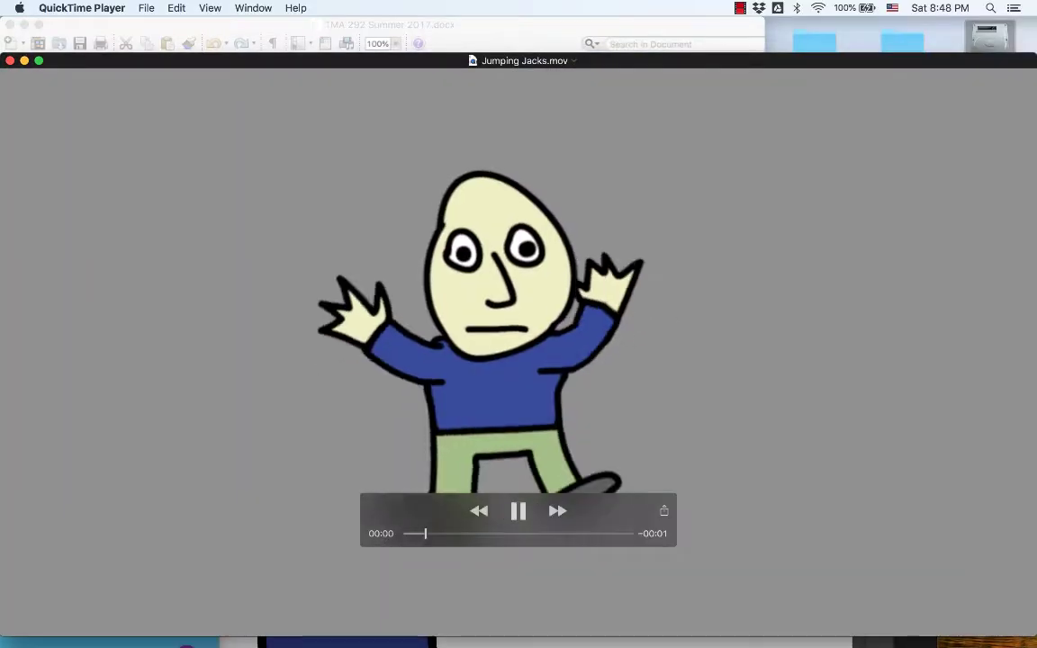